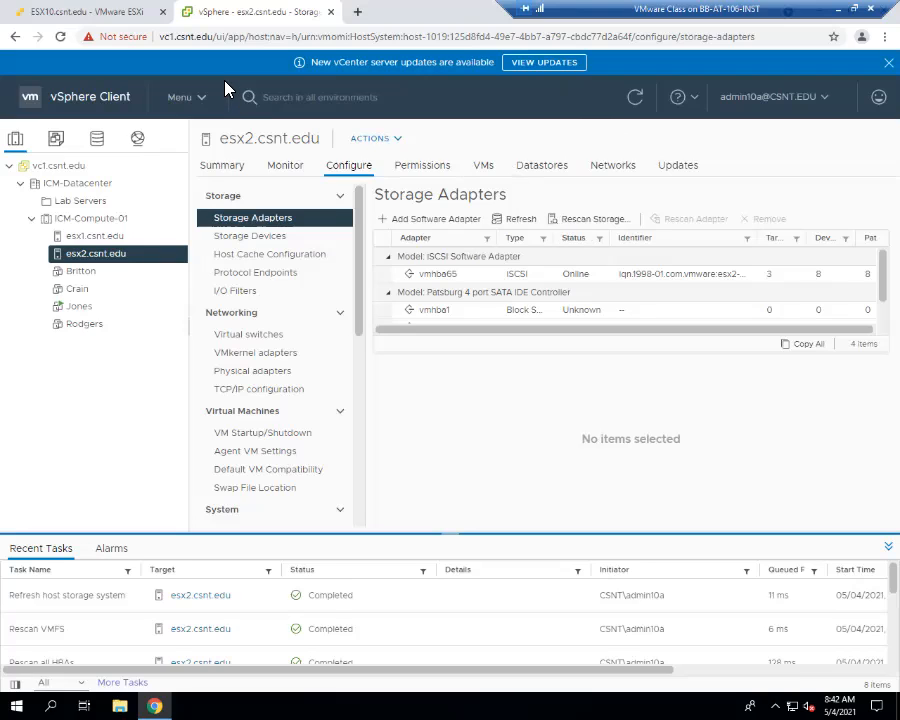
- Log root out of the ESXi host client at 10.10.50.10 and close its login tab
{"action": "left_click", "coordinate": [108, 18]}
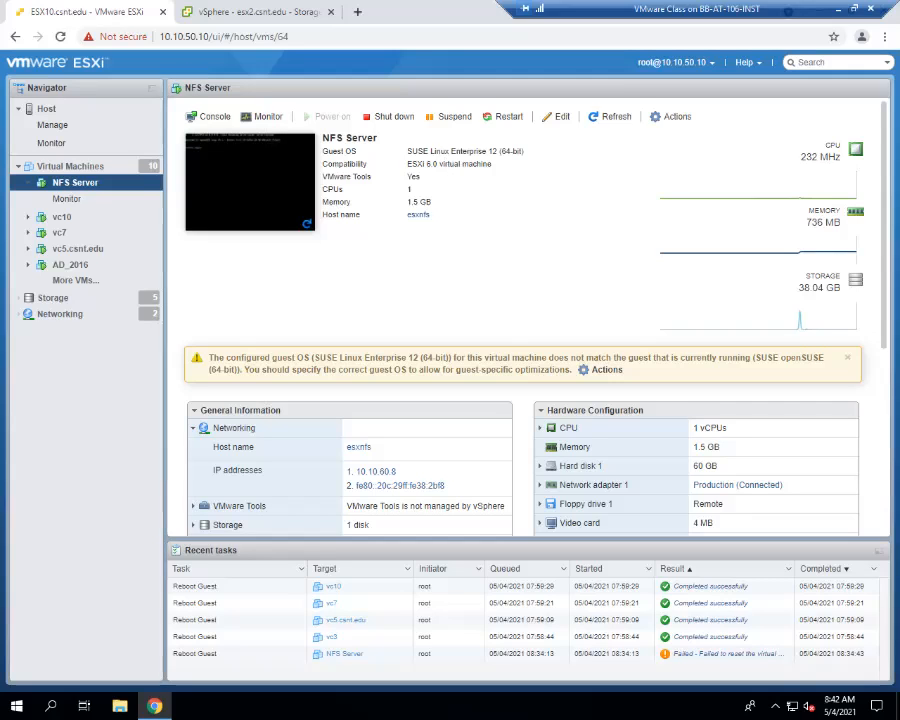
{"action": "left_click", "coordinate": [676, 62]}
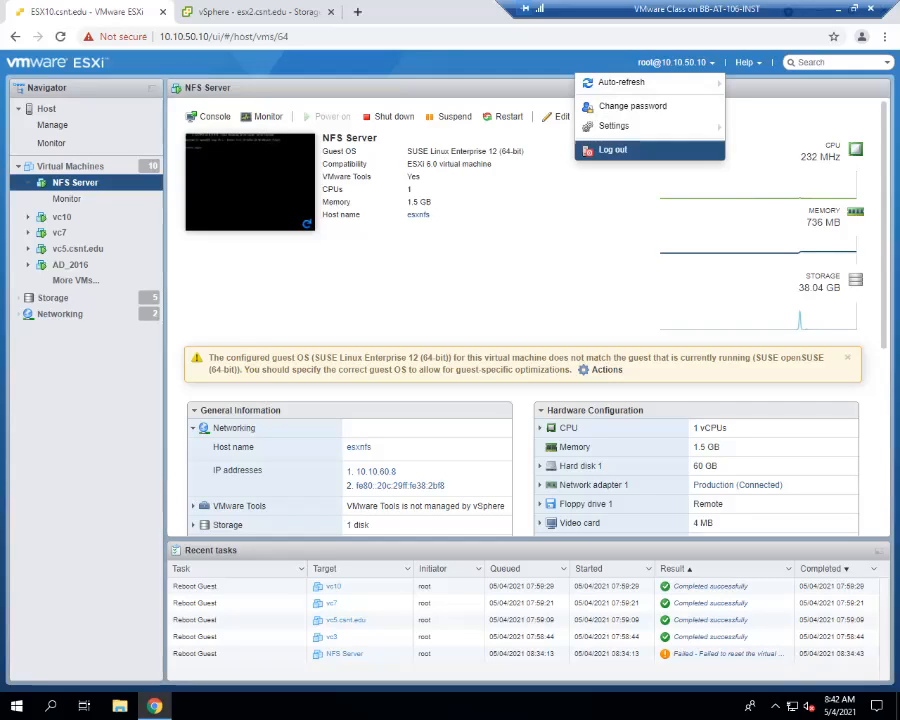
{"action": "left_click", "coordinate": [612, 150]}
{"action": "left_click", "coordinate": [162, 13]}
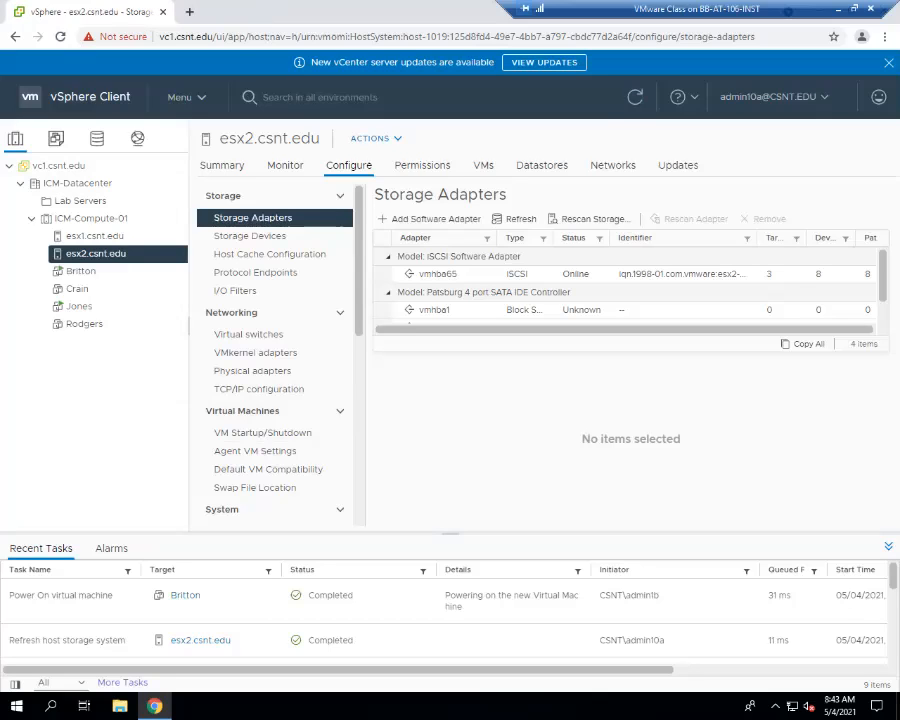
- Drag the Jones VMware Remote Console window into view and move the remote access window aside
{"action": "mouse_move", "coordinate": [350, 42]}
{"action": "left_mouse_down"}
{"action": "mouse_move", "coordinate": [193, 34]}
{"action": "mouse_move", "coordinate": [593, 35]}
{"action": "mouse_move", "coordinate": [227, 34]}
{"action": "mouse_move", "coordinate": [333, 40]}
{"action": "mouse_move", "coordinate": [341, 20]}
{"action": "left_mouse_up"}
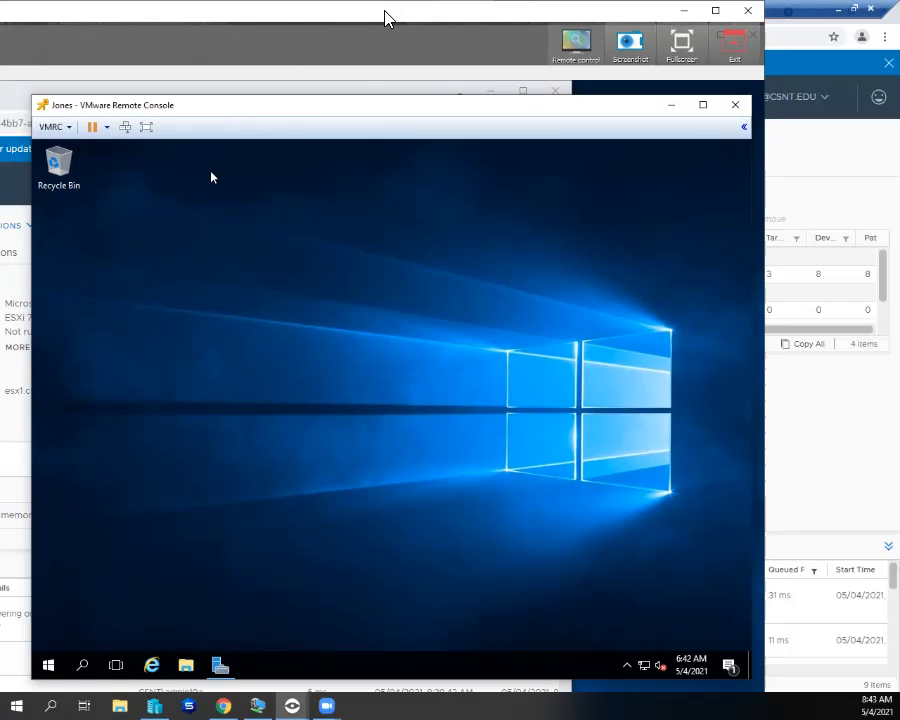
{"action": "left_click_drag", "start_coordinate": [538, 16], "coordinate": [597, 16]}
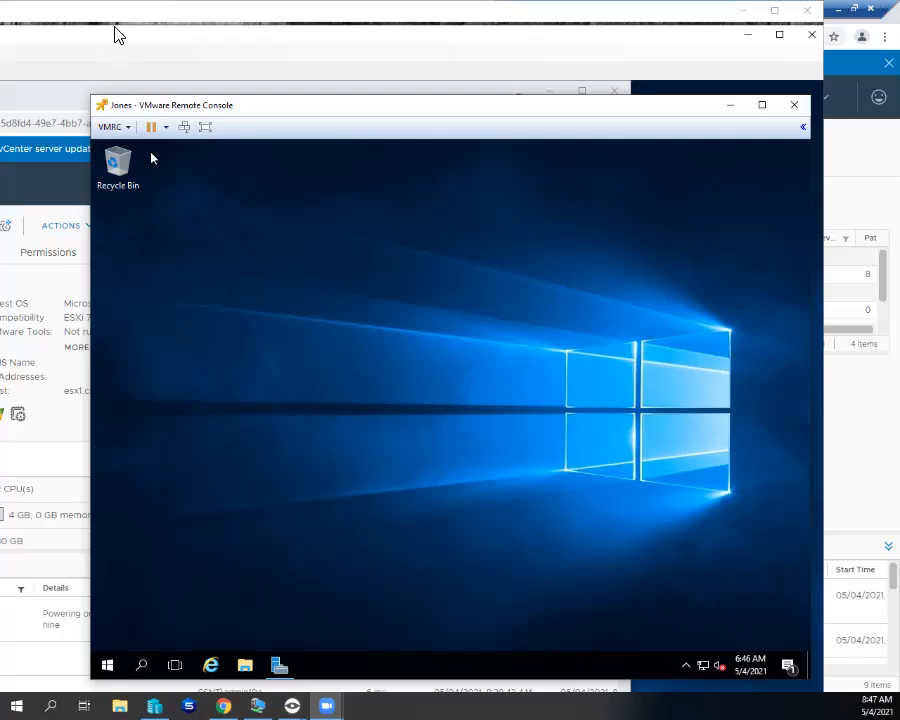
{"action": "left_click_drag", "start_coordinate": [126, 11], "coordinate": [348, 32]}
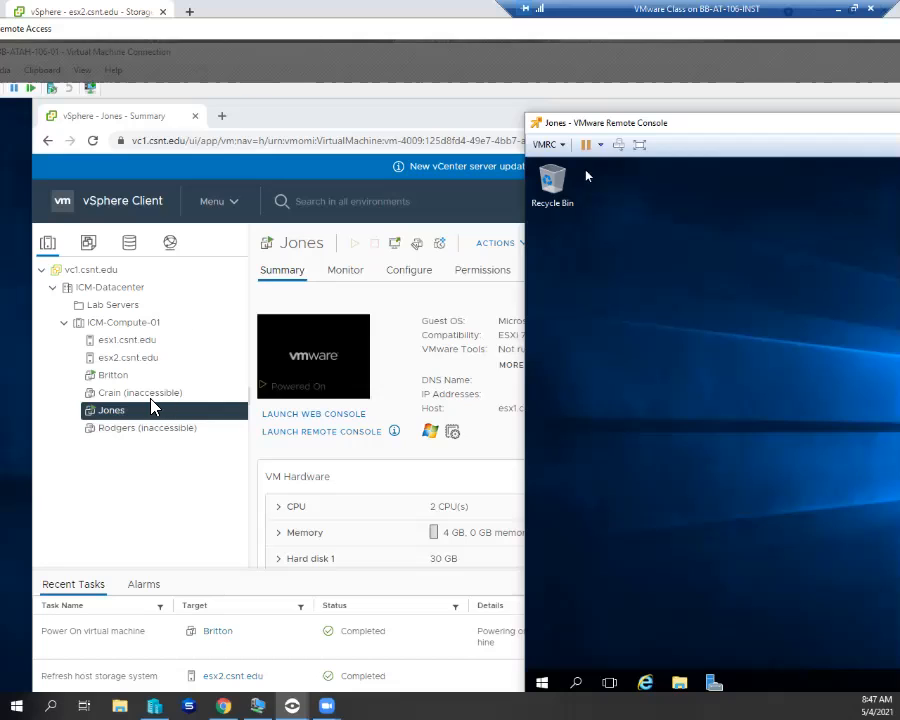
{"action": "left_click", "coordinate": [117, 418]}
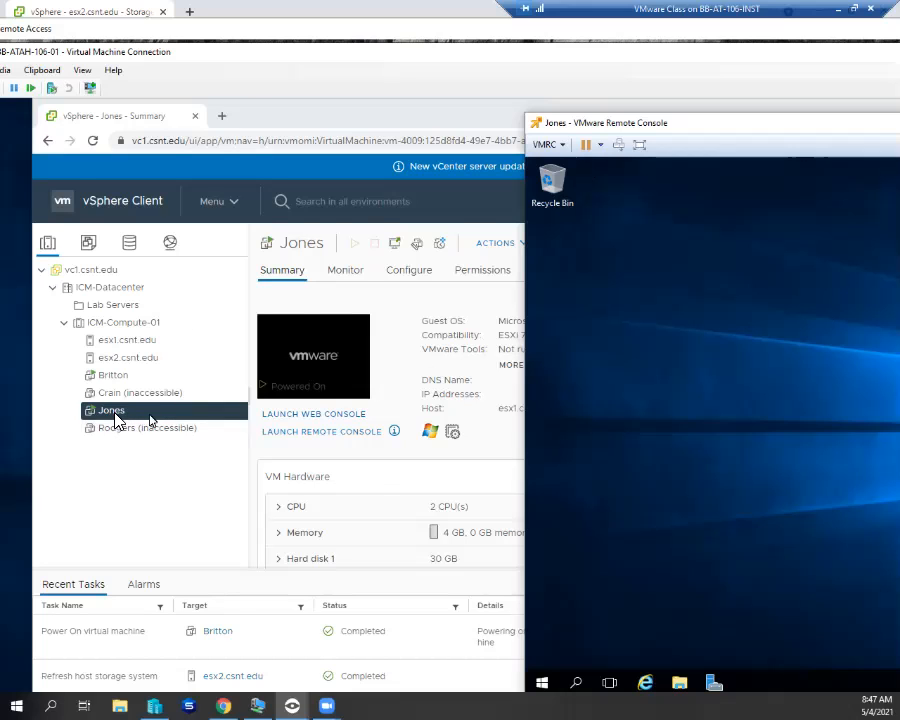
{"action": "right_click", "coordinate": [150, 418]}
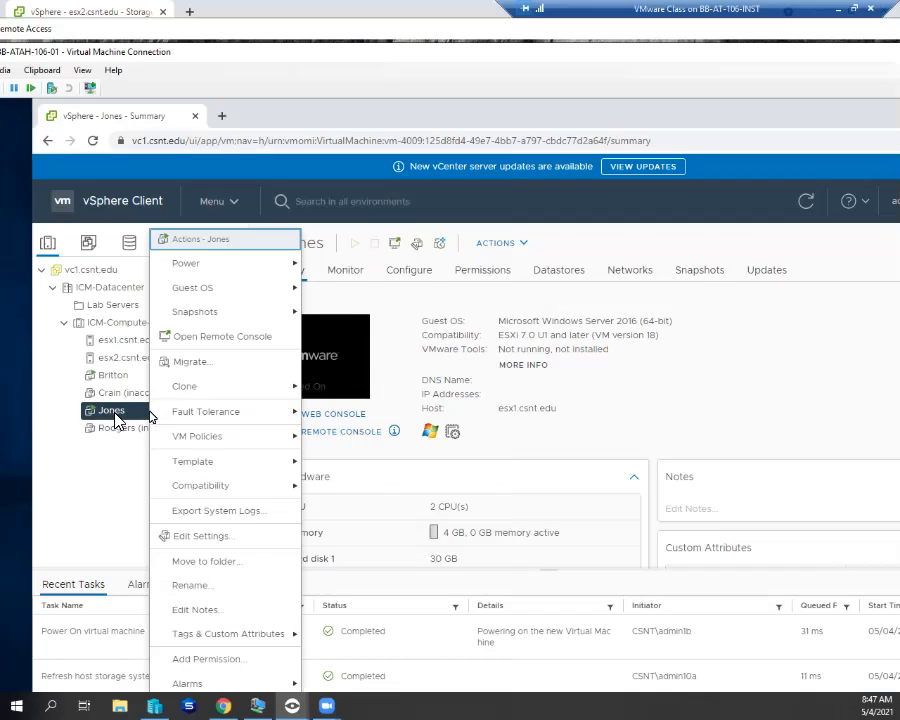
{"action": "left_click", "coordinate": [204, 540]}
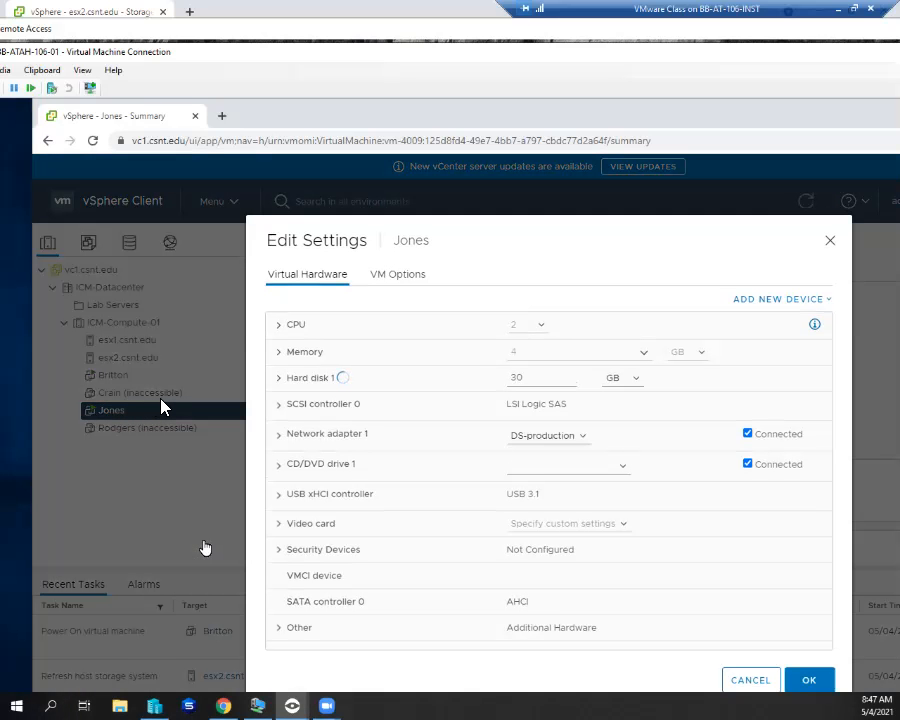
{"action": "left_click", "coordinate": [400, 275]}
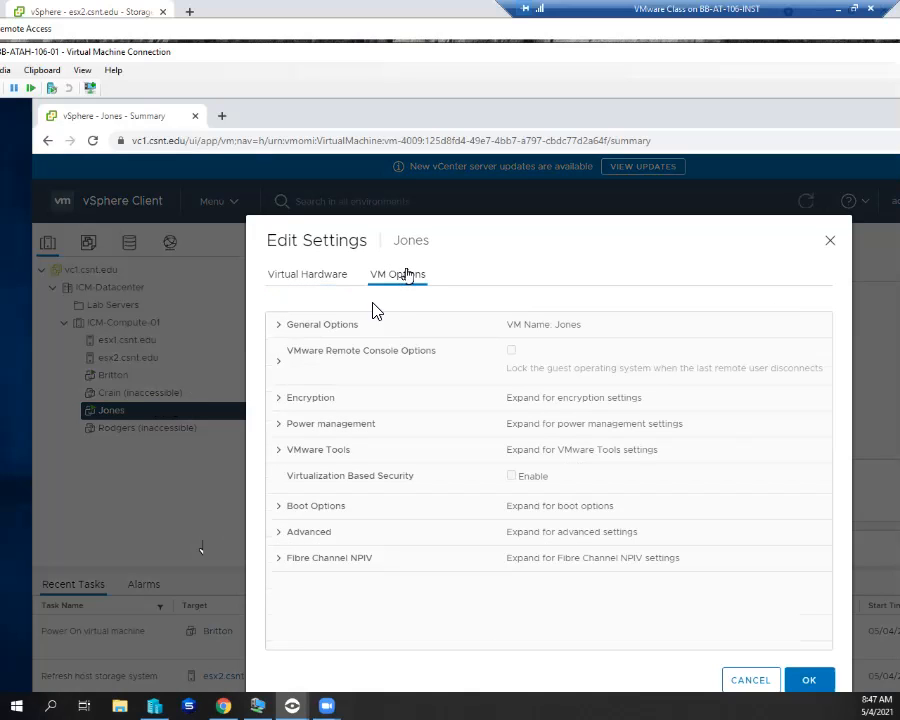
{"action": "left_click", "coordinate": [280, 325]}
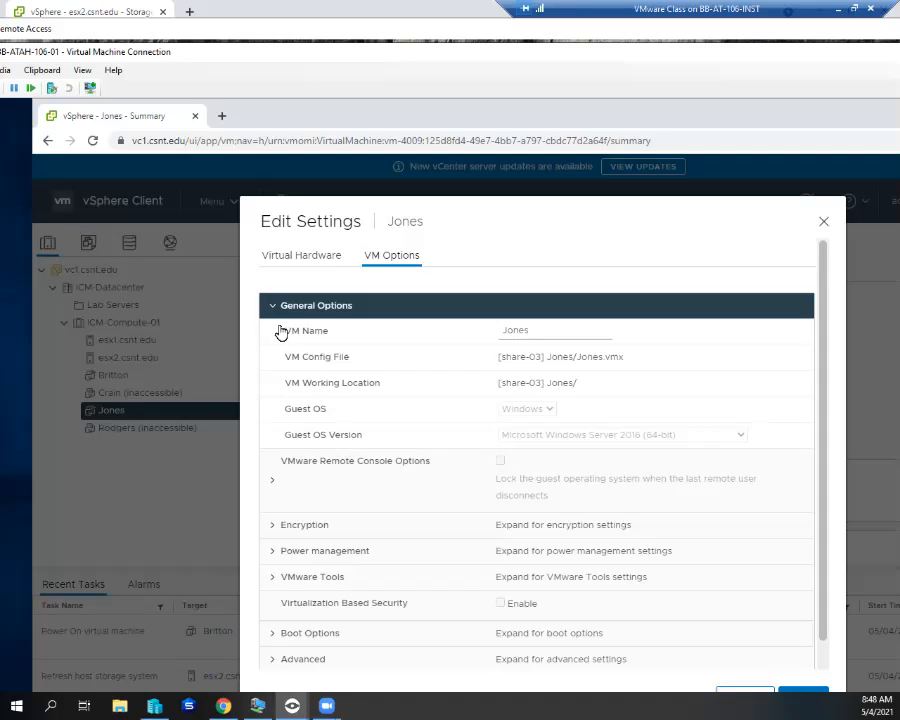
{"action": "key", "text": "Escape"}
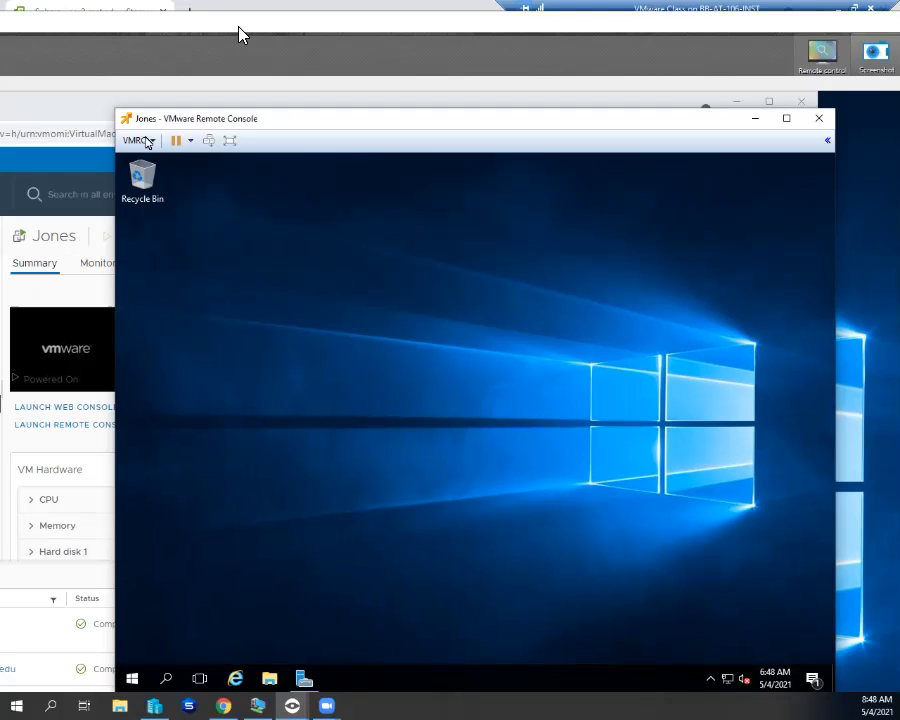
- Use VMRC > Manage > Install VMware Tools to mount the installer disc in Jones
{"action": "left_click", "coordinate": [151, 141]}
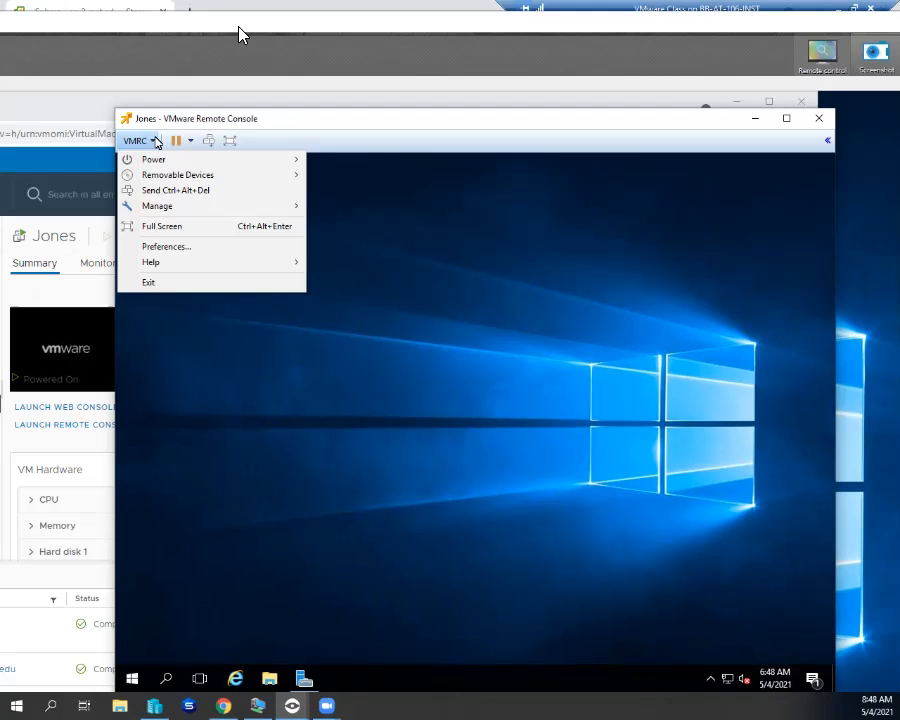
{"action": "mouse_move", "coordinate": [281, 207]}
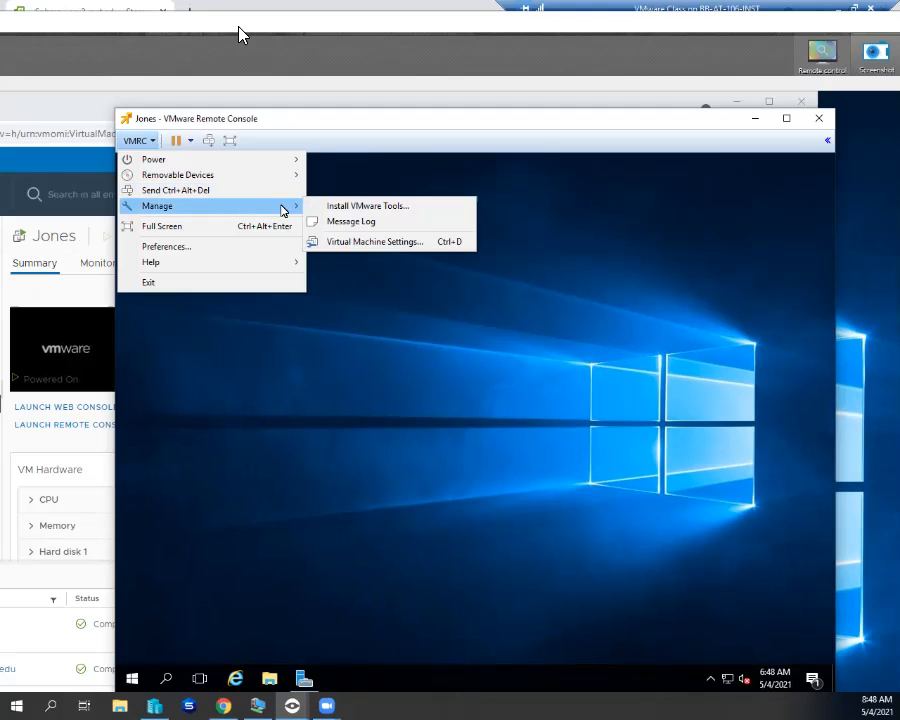
{"action": "left_click", "coordinate": [352, 207]}
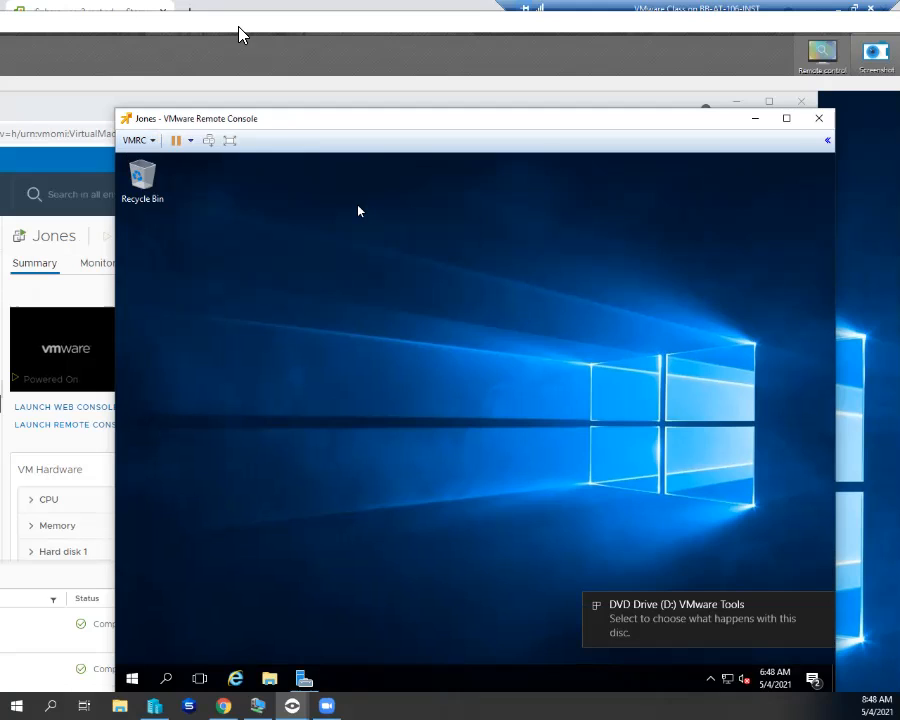
- Run setup64.exe from the DVD Drive (D:) AutoPlay prompt
{"action": "left_click", "coordinate": [676, 613]}
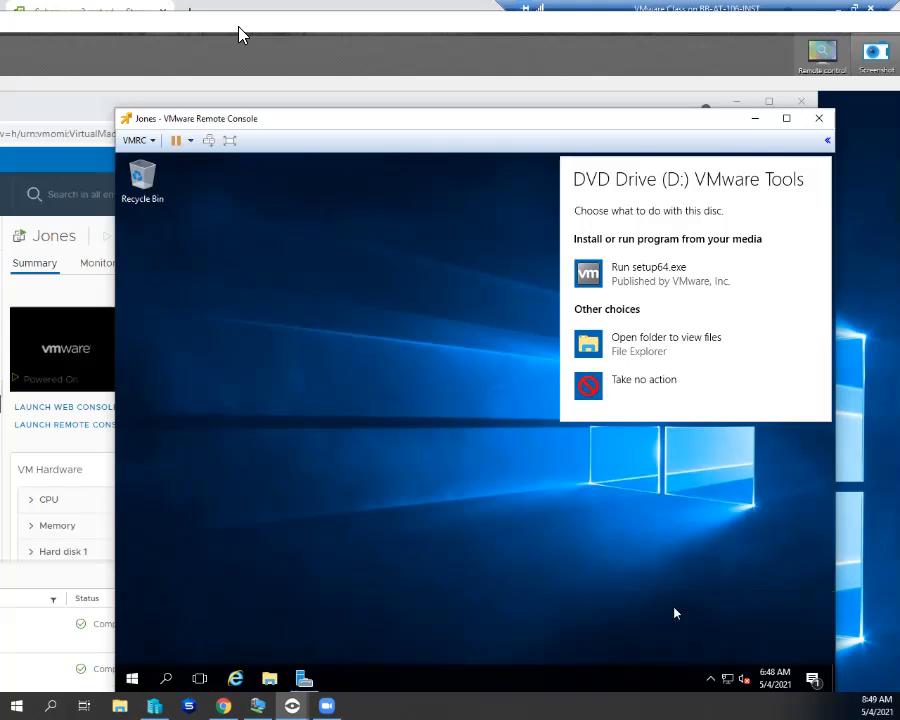
{"action": "left_click", "coordinate": [657, 278]}
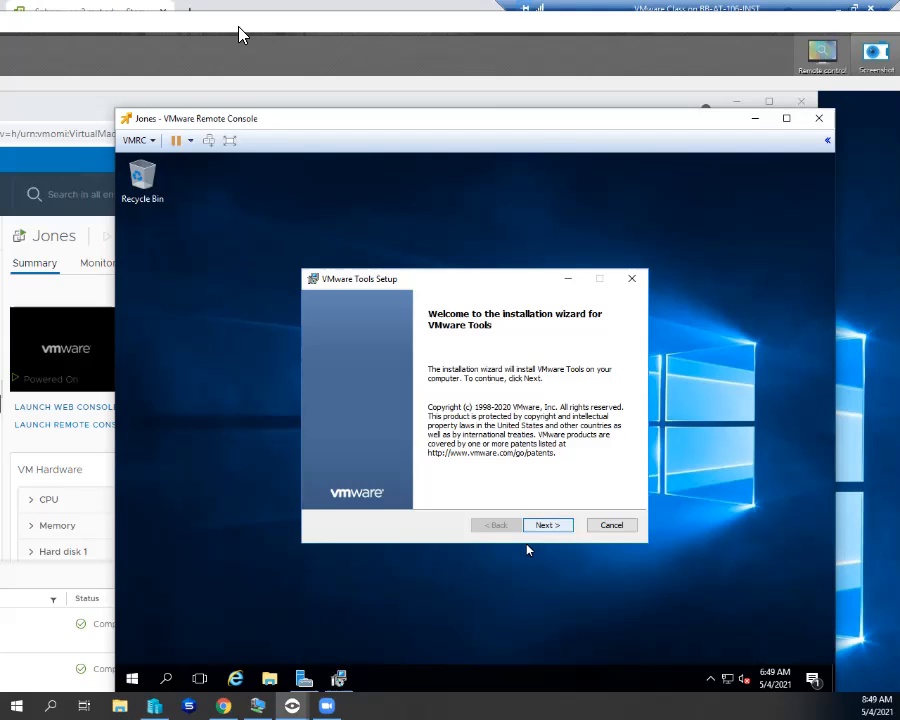
- Step through the wizard with the Typical setup type and install VMware Tools
{"action": "left_click", "coordinate": [547, 527]}
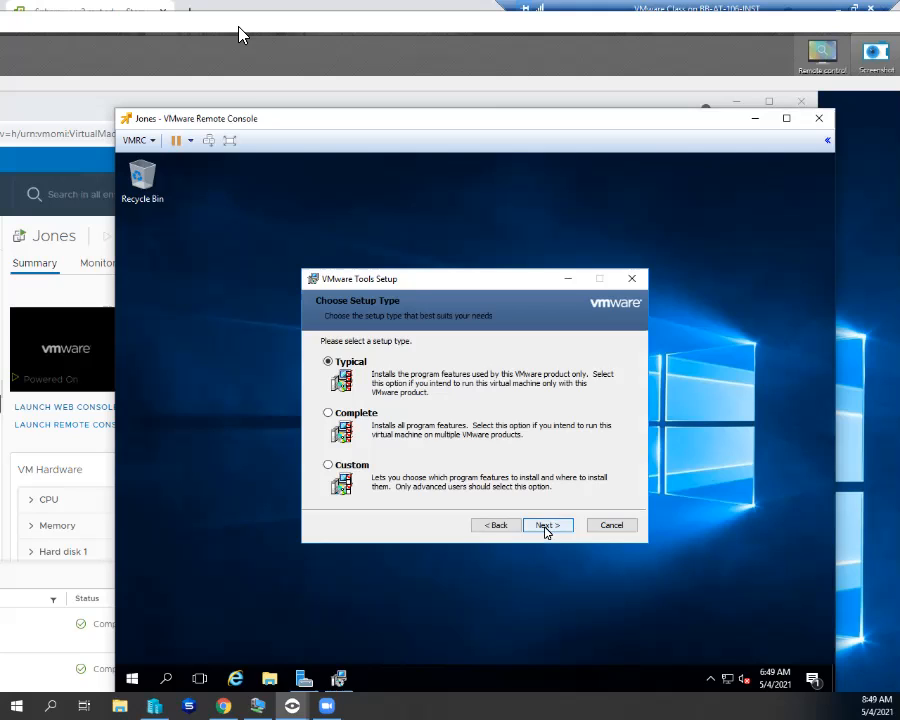
{"action": "left_click", "coordinate": [547, 527]}
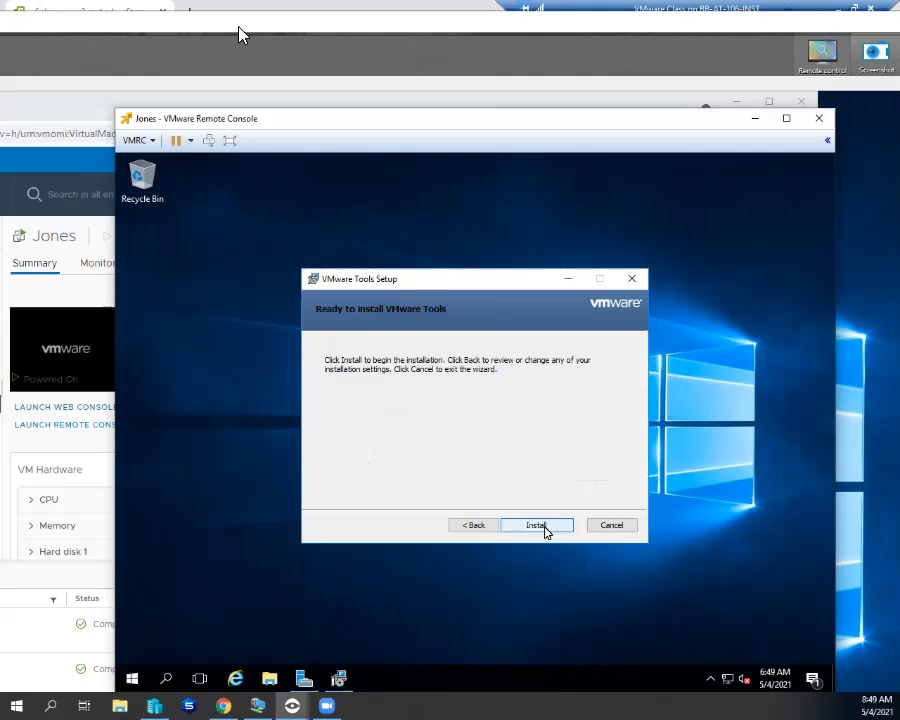
{"action": "left_click", "coordinate": [546, 526]}
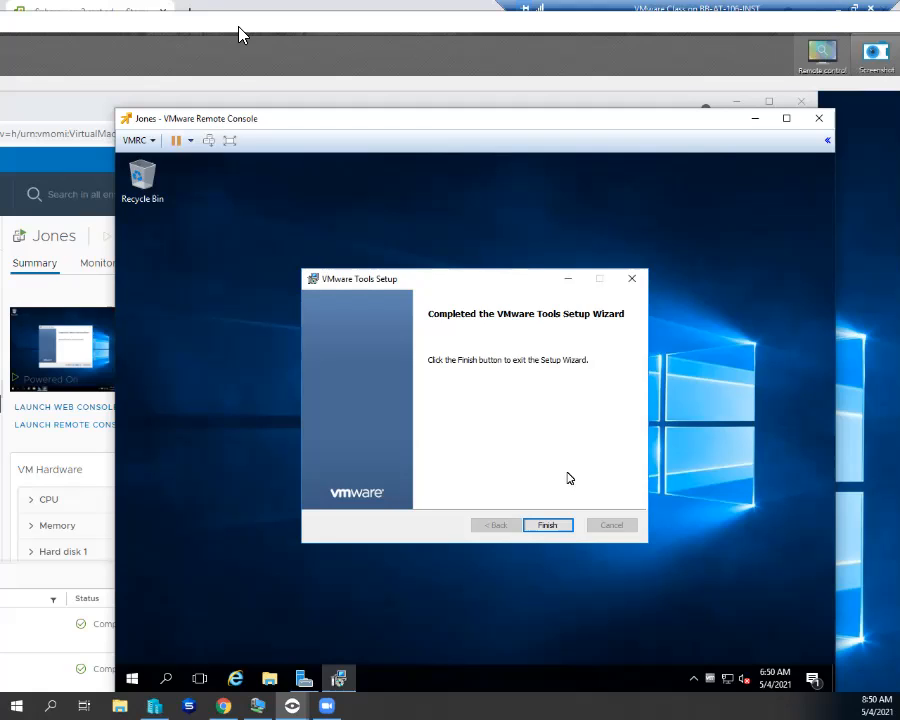
- Finish the VMware Tools wizard and accept the prompt to restart the Jones VM
{"action": "left_click", "coordinate": [556, 526]}
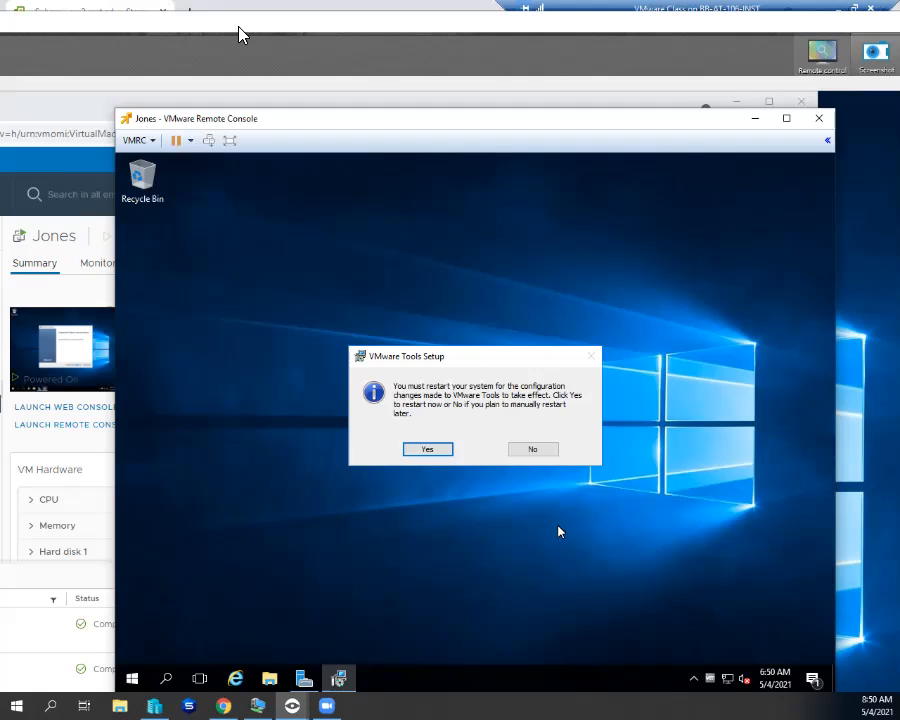
{"action": "left_click", "coordinate": [428, 452]}
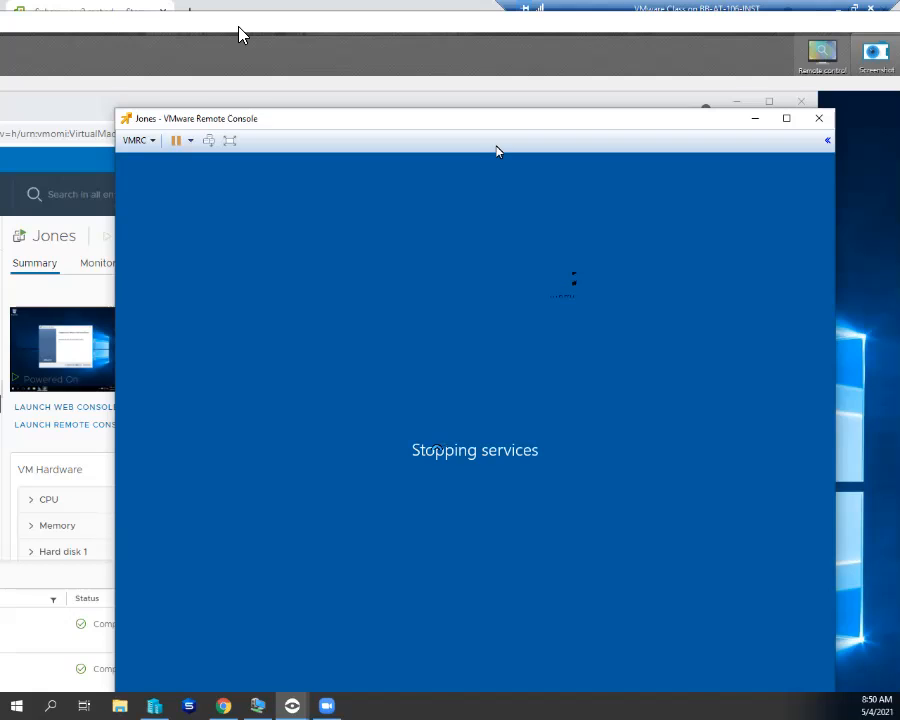
{"action": "left_click_drag", "start_coordinate": [492, 120], "coordinate": [533, 120]}
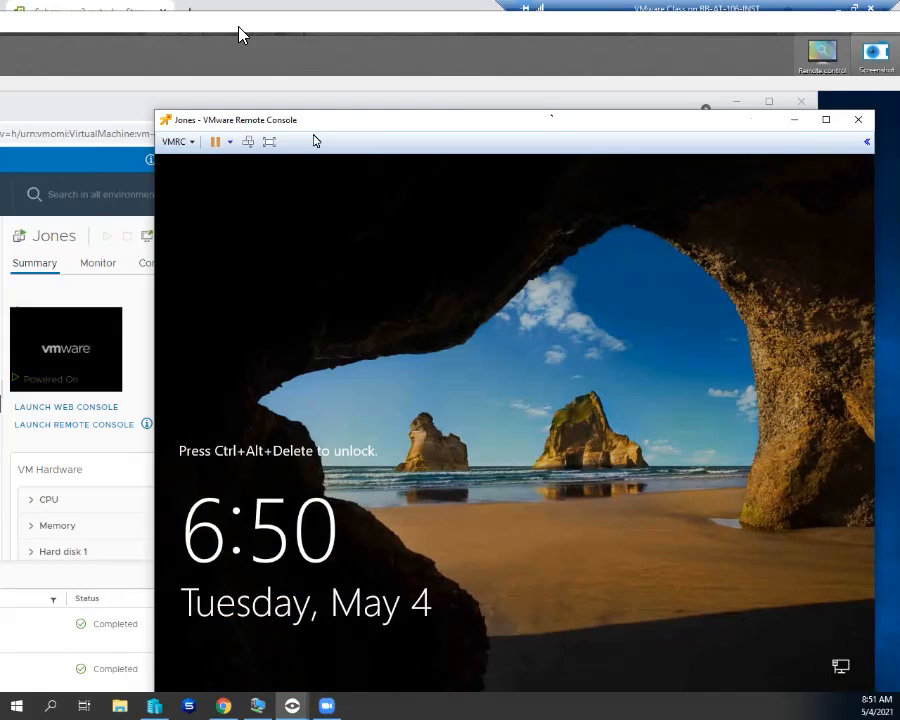
- Send Ctrl+Alt+Del and sign in as Administrator with the account password
{"action": "left_click", "coordinate": [248, 141]}
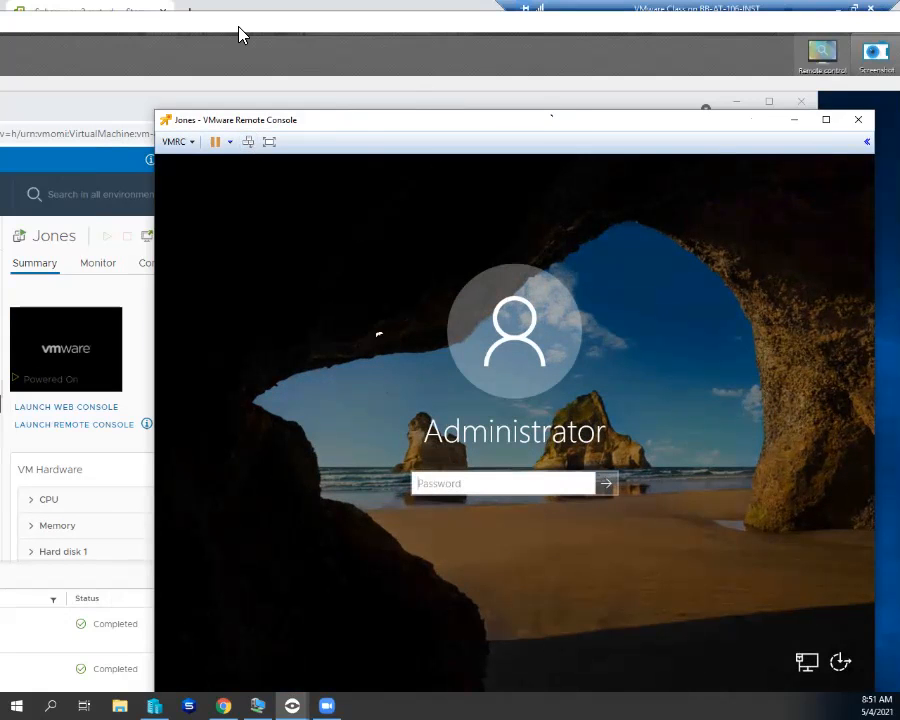
{"action": "type", "text": "VMware1!"}
{"action": "key", "text": "Return"}
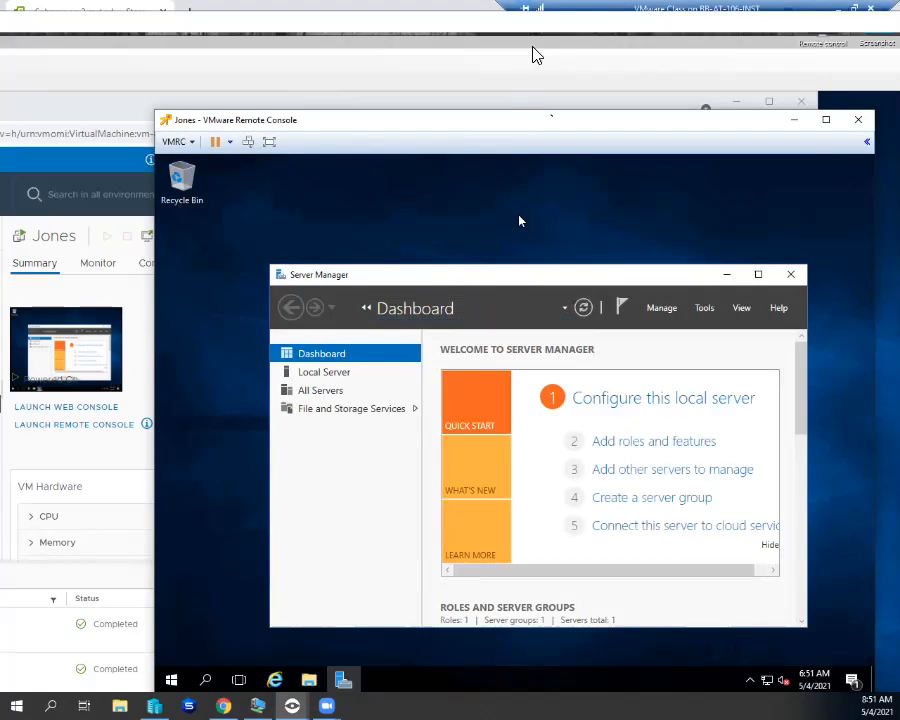
- Reposition the Jones console and remote desktop windows so the vSphere inventory is visible
{"action": "left_click_drag", "start_coordinate": [513, 21], "coordinate": [425, 12]}
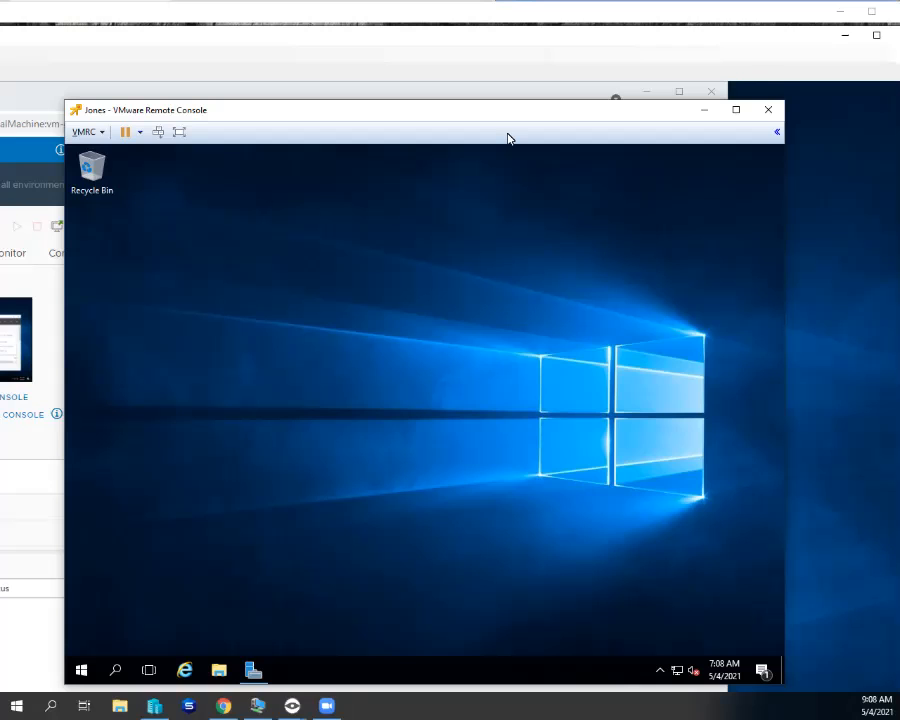
{"action": "left_click_drag", "start_coordinate": [373, 32], "coordinate": [492, 38]}
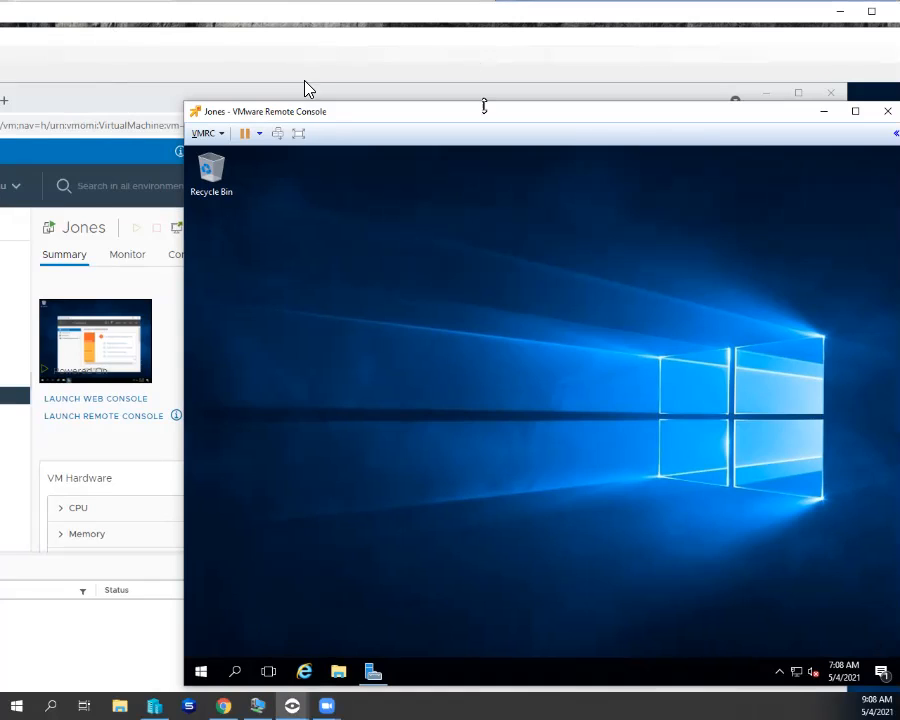
{"action": "left_click_drag", "start_coordinate": [271, 10], "coordinate": [604, 31]}
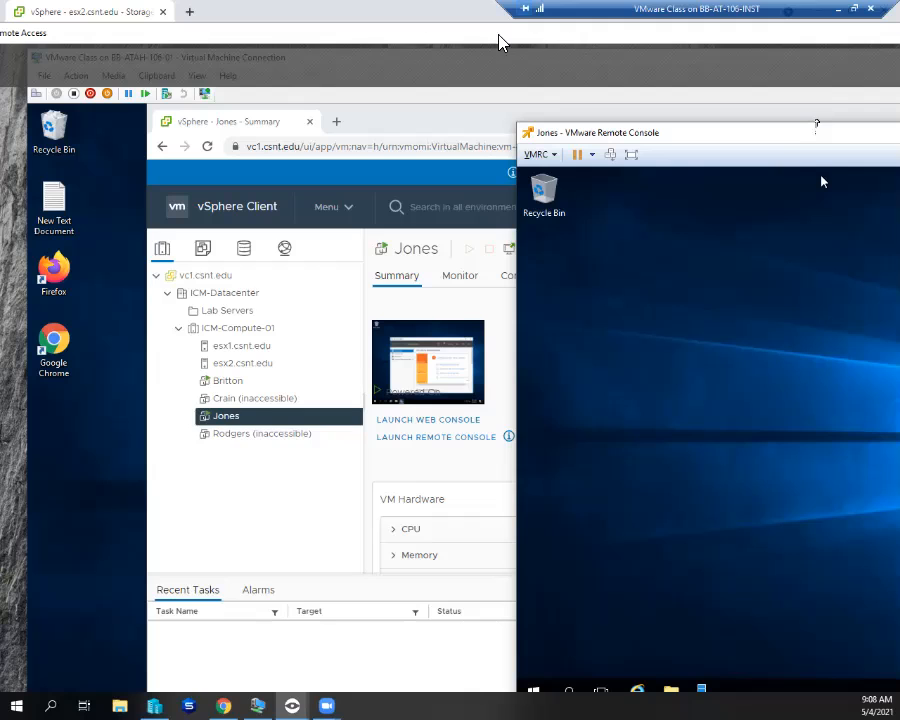
- In Jones' Edit Settings, change Hard disk 1 from 30 GB to 32 GB and confirm
{"action": "right_click", "coordinate": [240, 418]}
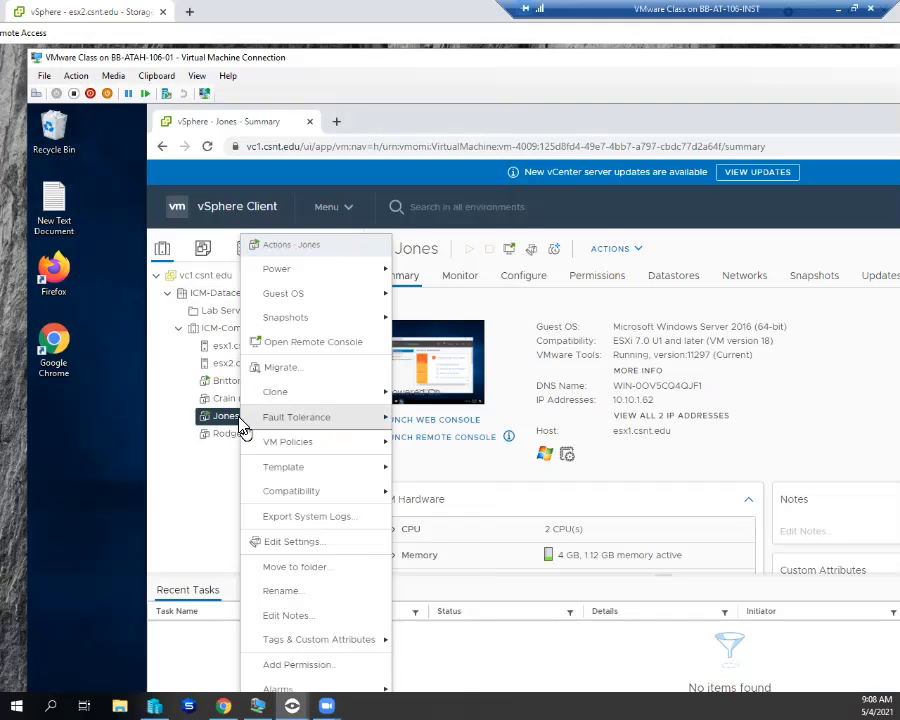
{"action": "left_click", "coordinate": [285, 545]}
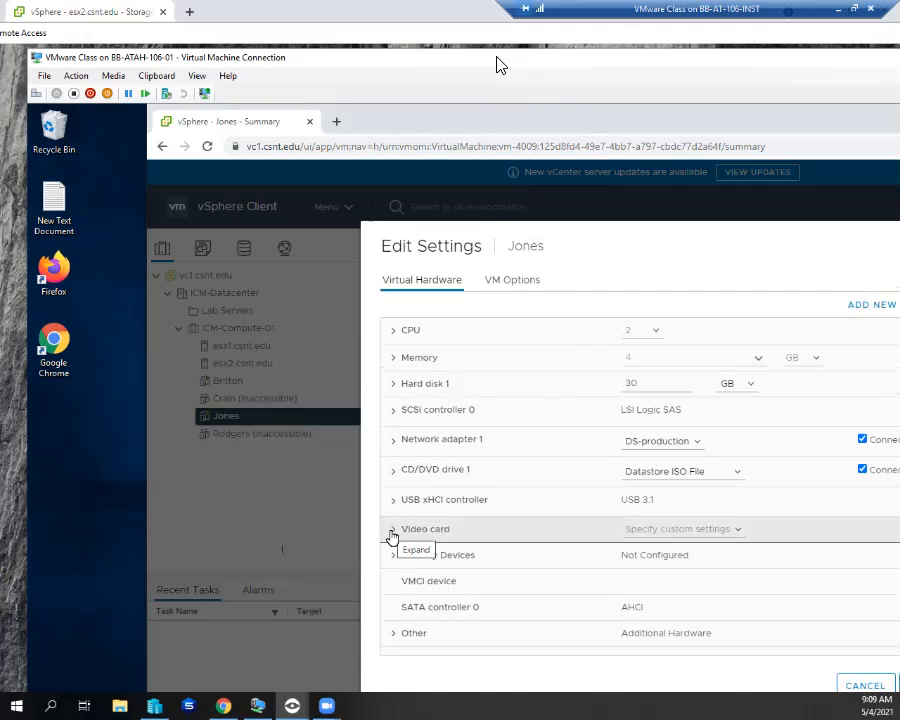
{"action": "left_click_drag", "start_coordinate": [472, 34], "coordinate": [348, 26]}
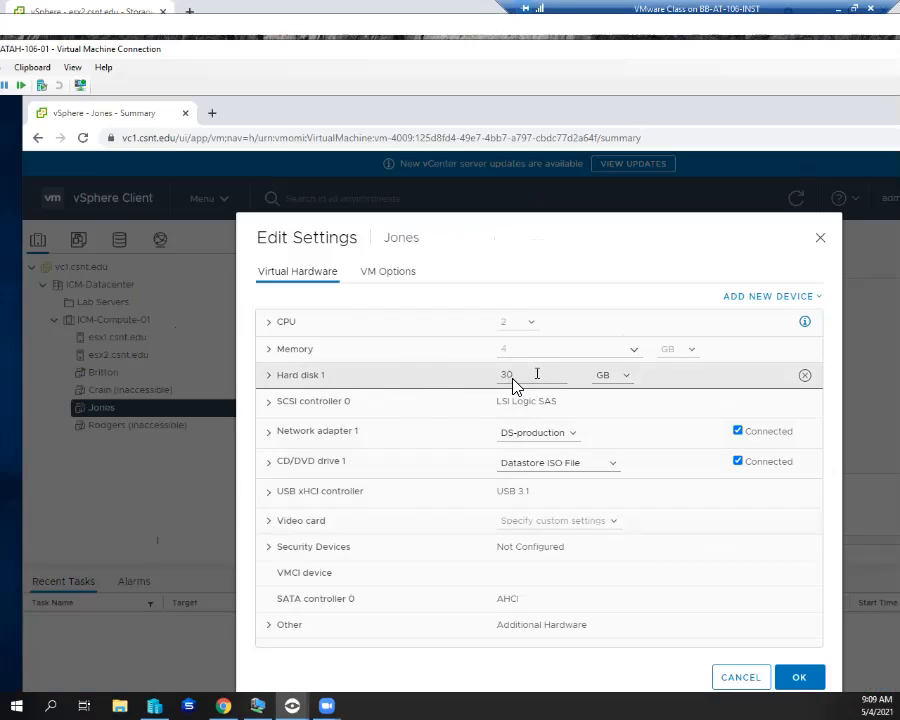
{"action": "left_click", "coordinate": [537, 374]}
{"action": "key", "text": "BackSpace"}
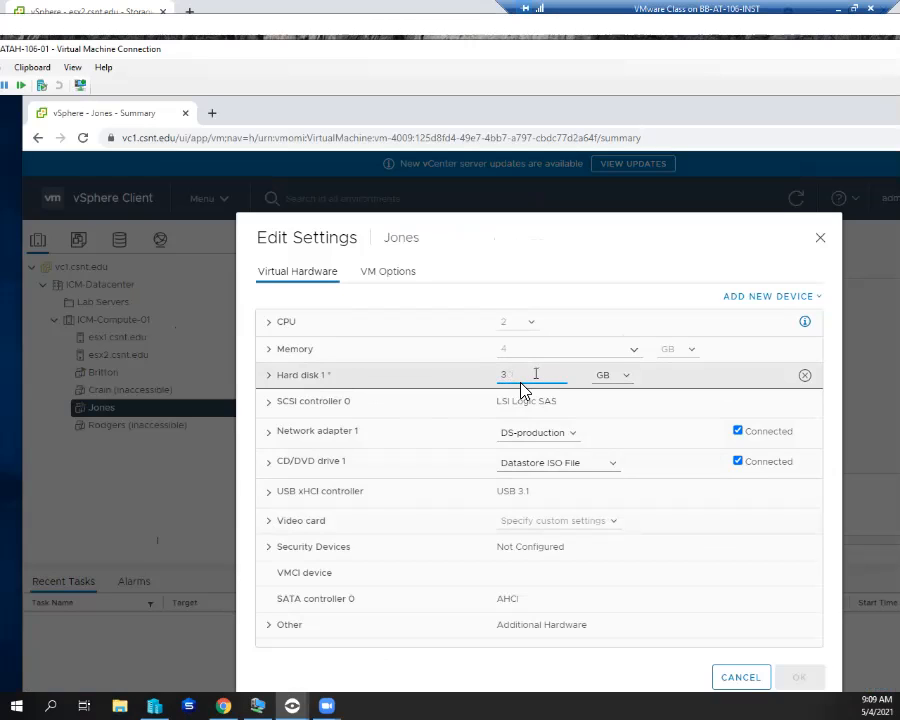
{"action": "type", "text": "2"}
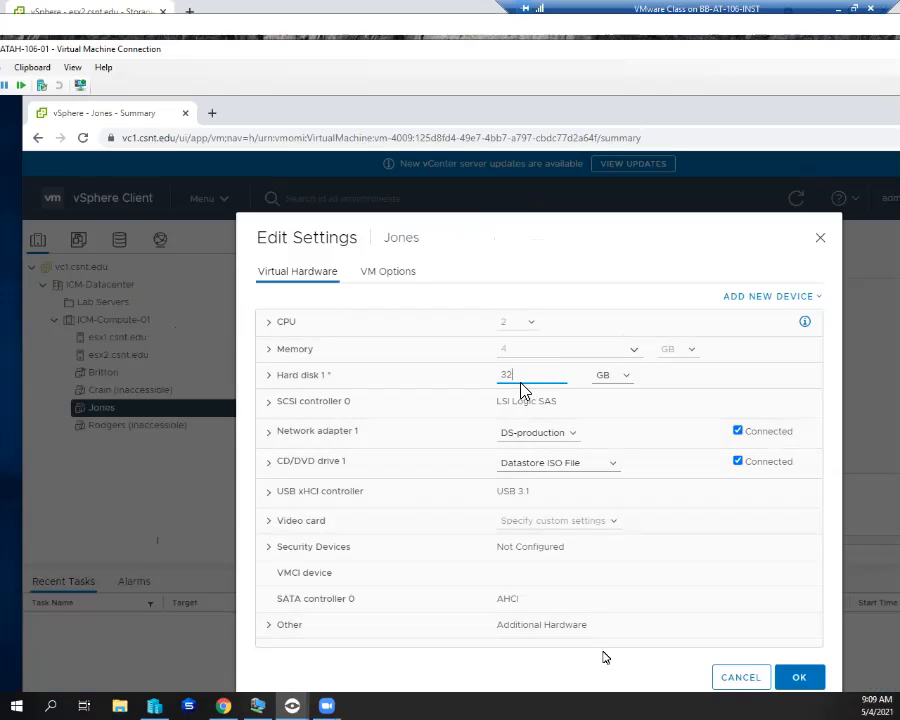
{"action": "left_click", "coordinate": [797, 677]}
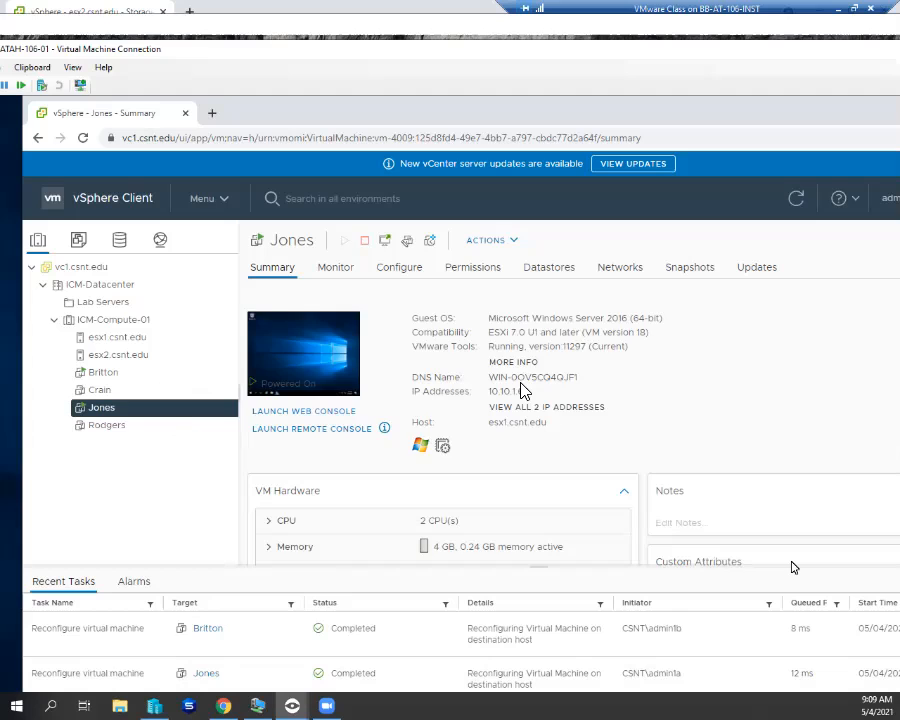
- Shift the remote view to reveal the Jones console and open File Explorer in the guest
{"action": "scroll", "coordinate": [763, 513], "scroll_direction": "down", "scroll_amount": 3}
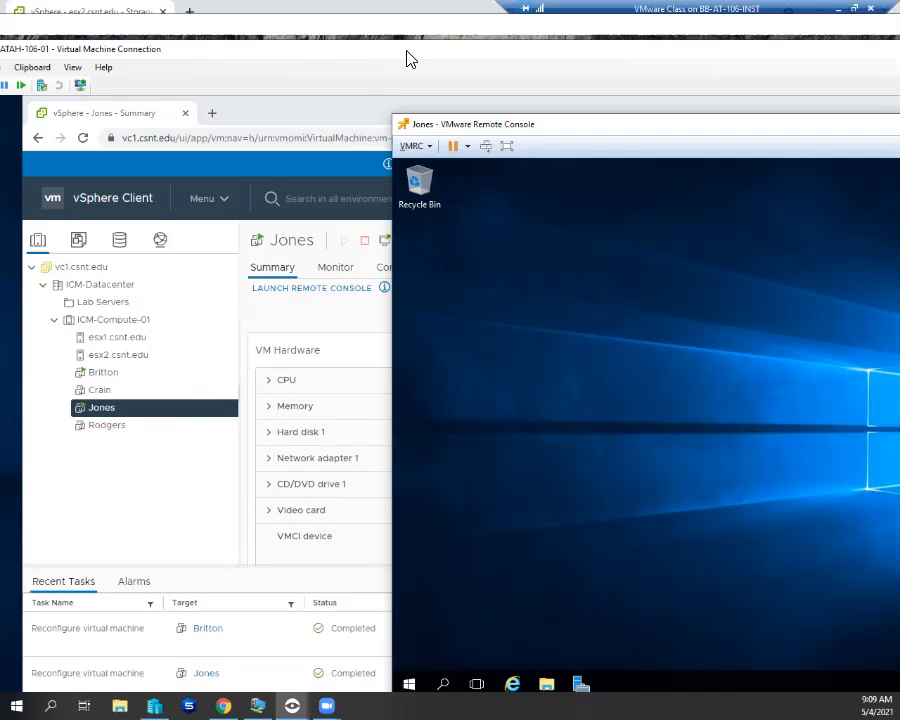
{"action": "left_click_drag", "start_coordinate": [345, 31], "coordinate": [260, 31]}
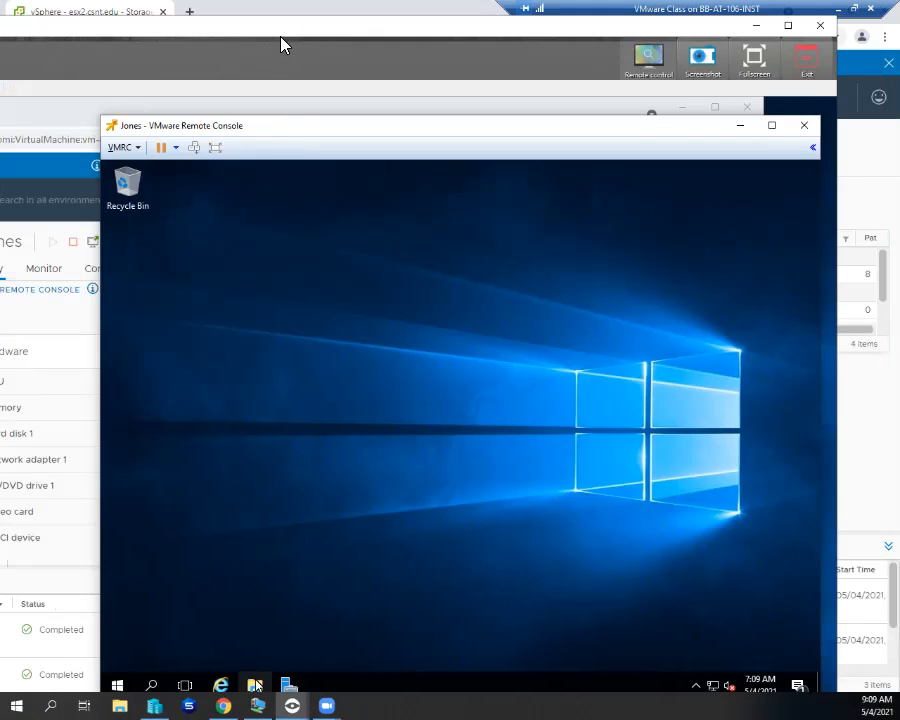
{"action": "left_click", "coordinate": [255, 685]}
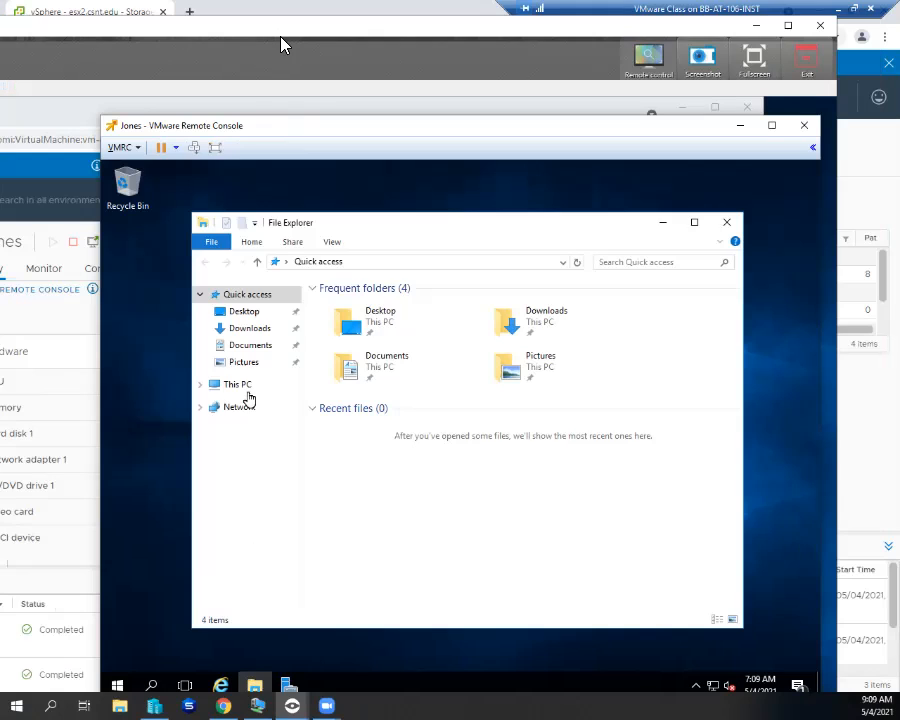
- Show the Jones guest's drives under This PC, then bring up the Start button's Win+X menu
{"action": "left_click", "coordinate": [247, 389]}
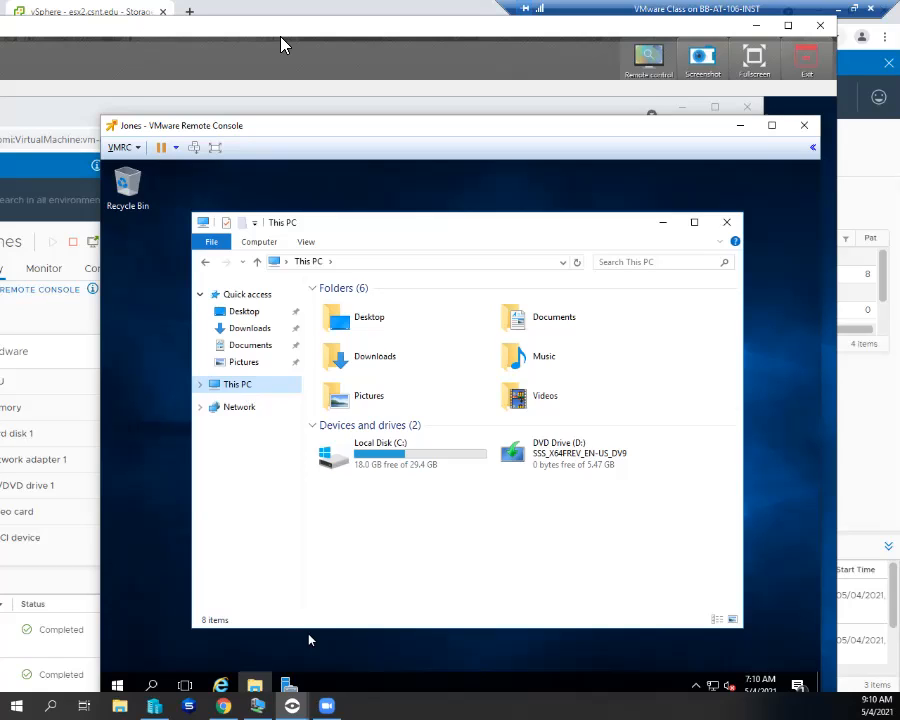
{"action": "left_click", "coordinate": [117, 685]}
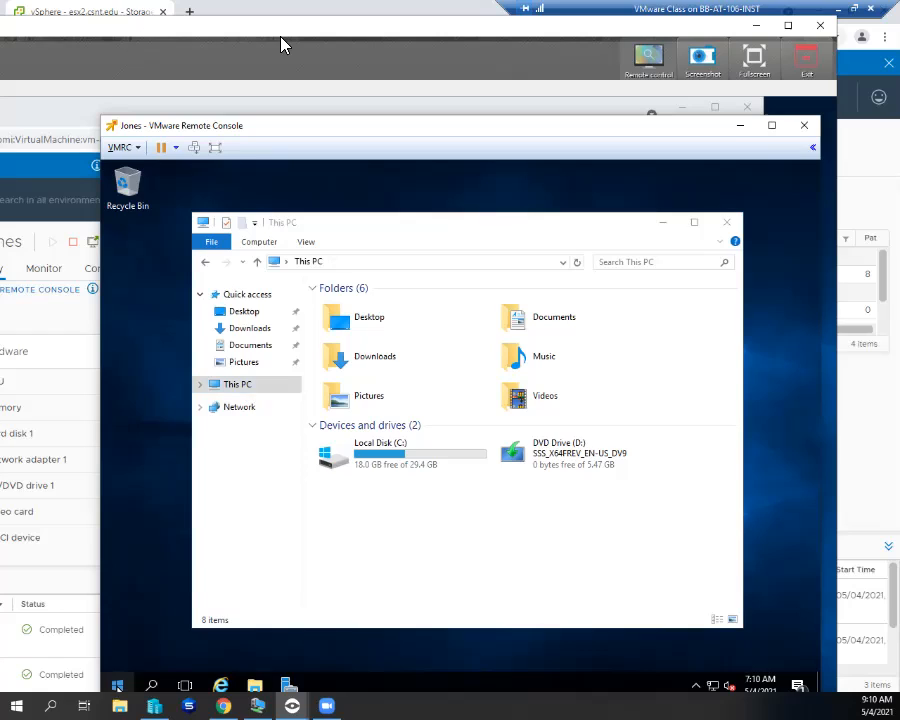
{"action": "right_click", "coordinate": [117, 685]}
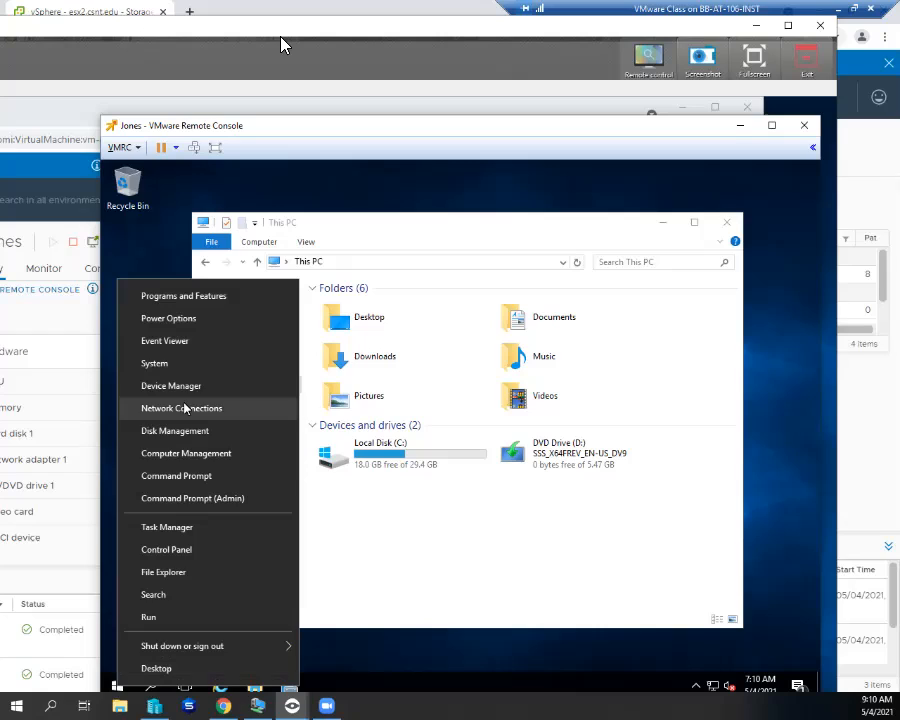
- Launch Disk Management from the Win+X menu and widen its window to show Disk 0 at 29.98 GB
{"action": "left_click", "coordinate": [185, 431]}
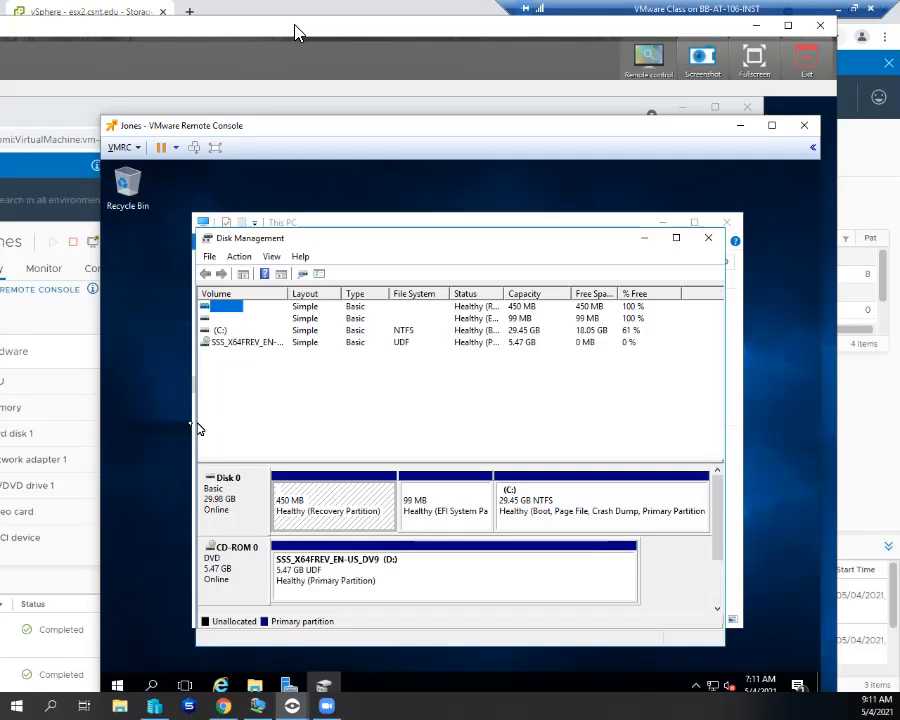
{"action": "left_click_drag", "start_coordinate": [725, 428], "coordinate": [816, 420]}
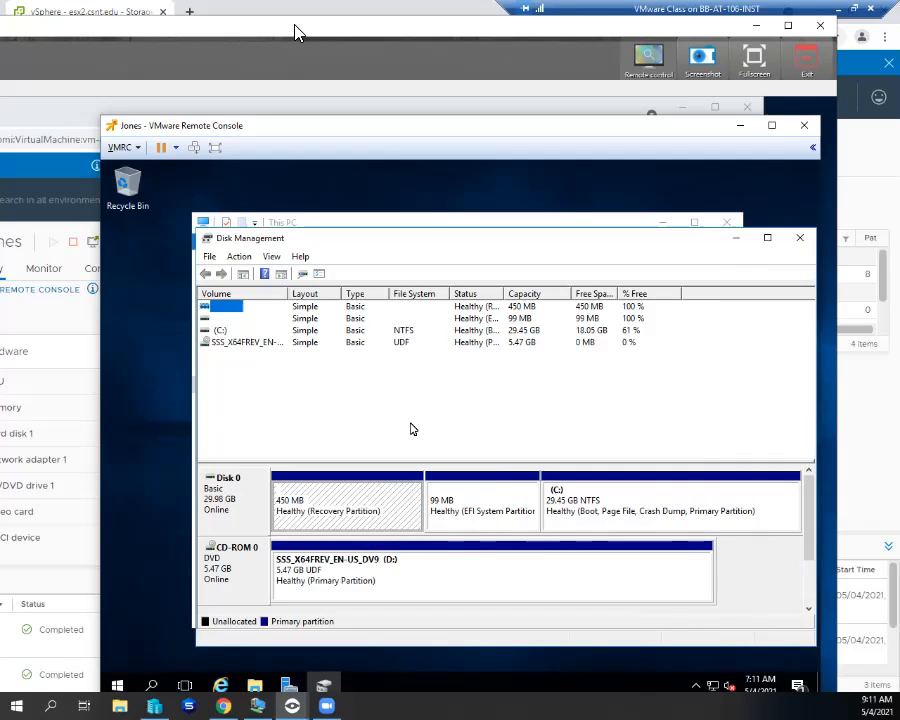
{"action": "left_click_drag", "start_coordinate": [301, 27], "coordinate": [283, 3]}
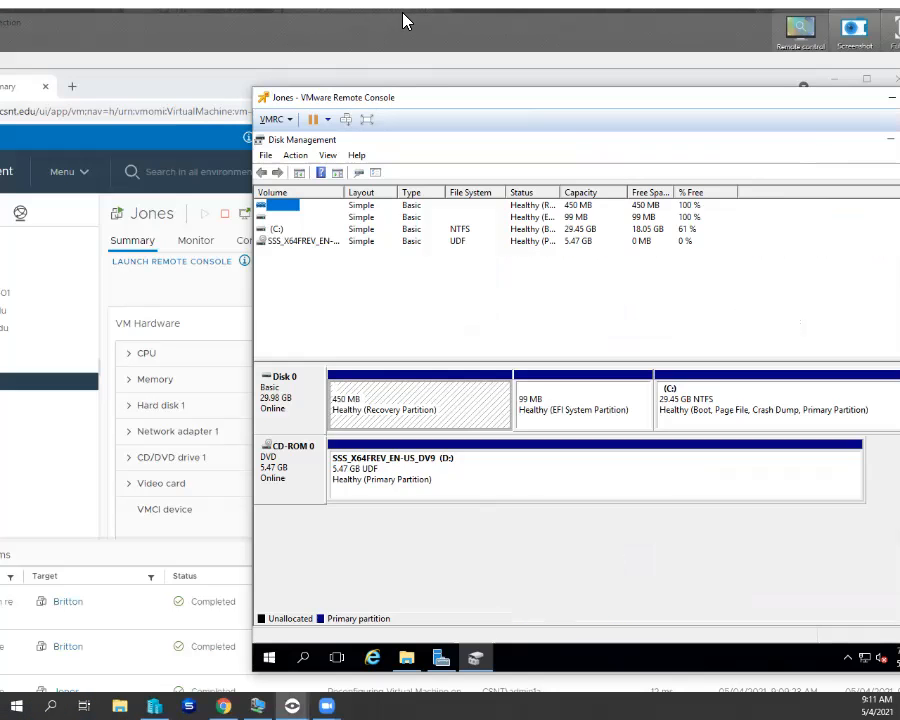
{"action": "left_click_drag", "start_coordinate": [239, 12], "coordinate": [372, 20]}
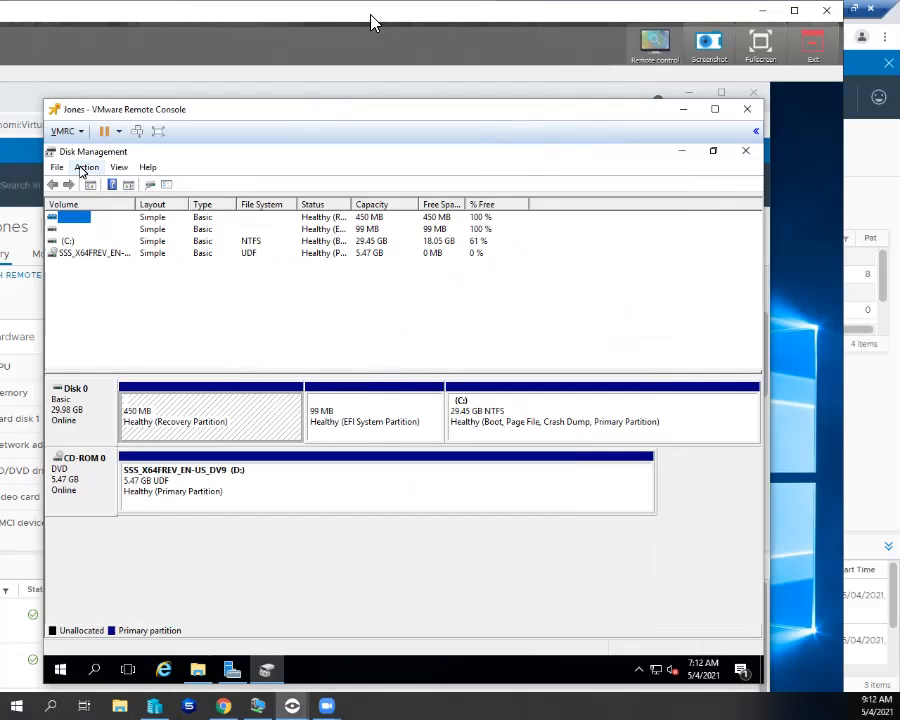
- Rescan the disks in Disk Management so Disk 0 shows 2.00 GB unallocated after C:
{"action": "left_click", "coordinate": [83, 168]}
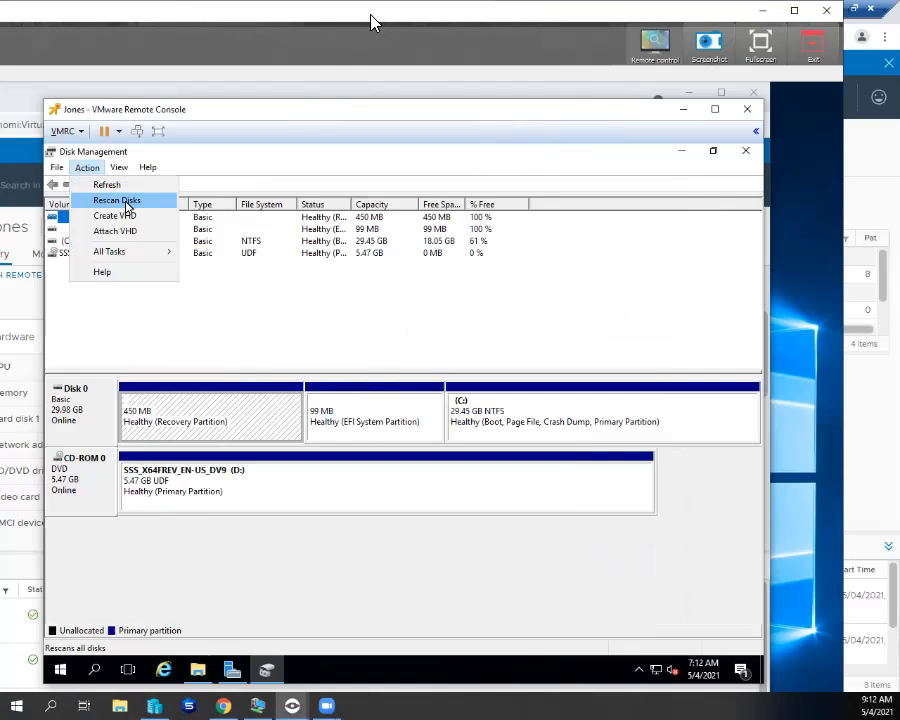
{"action": "left_click", "coordinate": [118, 201]}
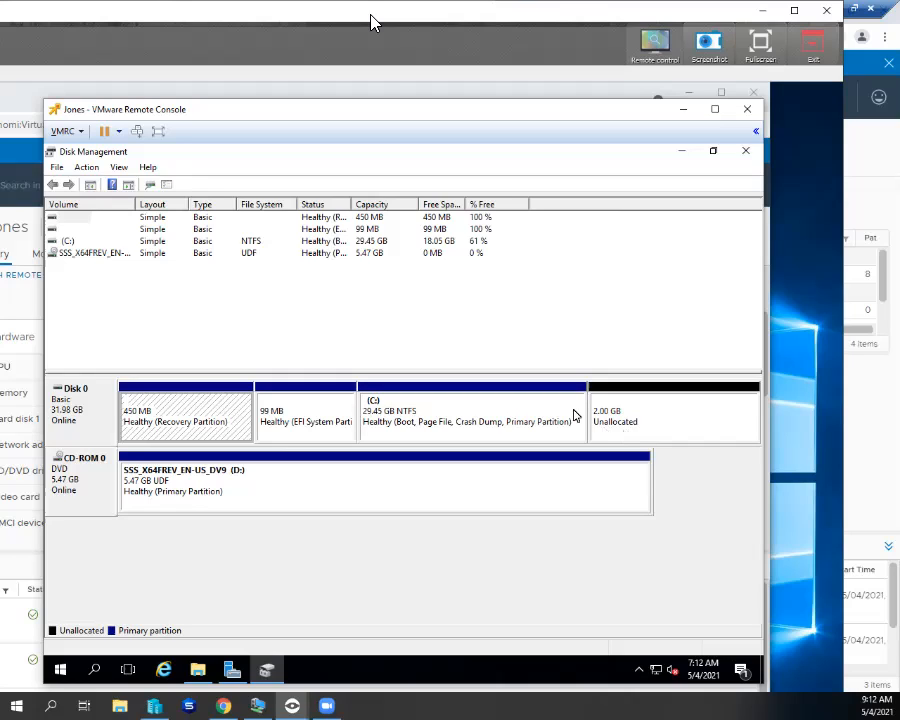
- Extend the C: volume with the Extend Volume Wizard, using all 2047 MB from Disk 0
{"action": "right_click", "coordinate": [572, 413]}
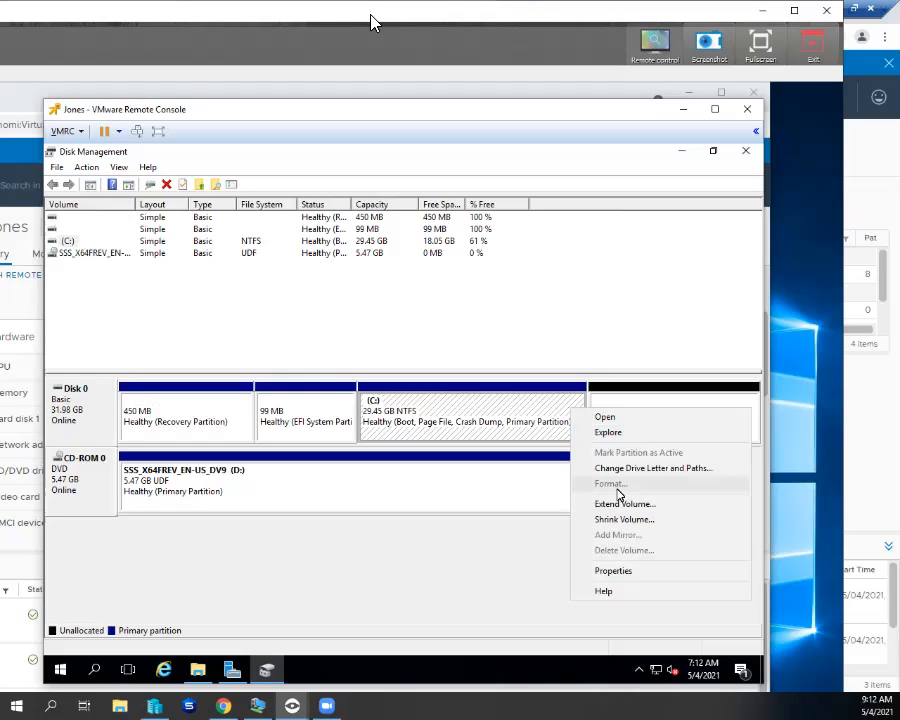
{"action": "left_click", "coordinate": [625, 504]}
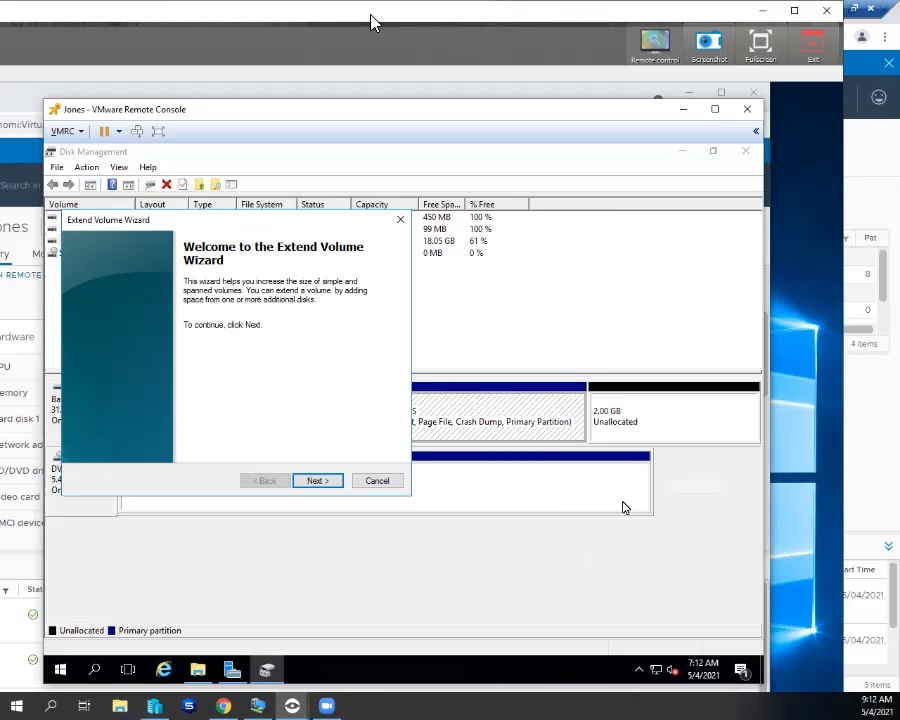
{"action": "left_click", "coordinate": [324, 484]}
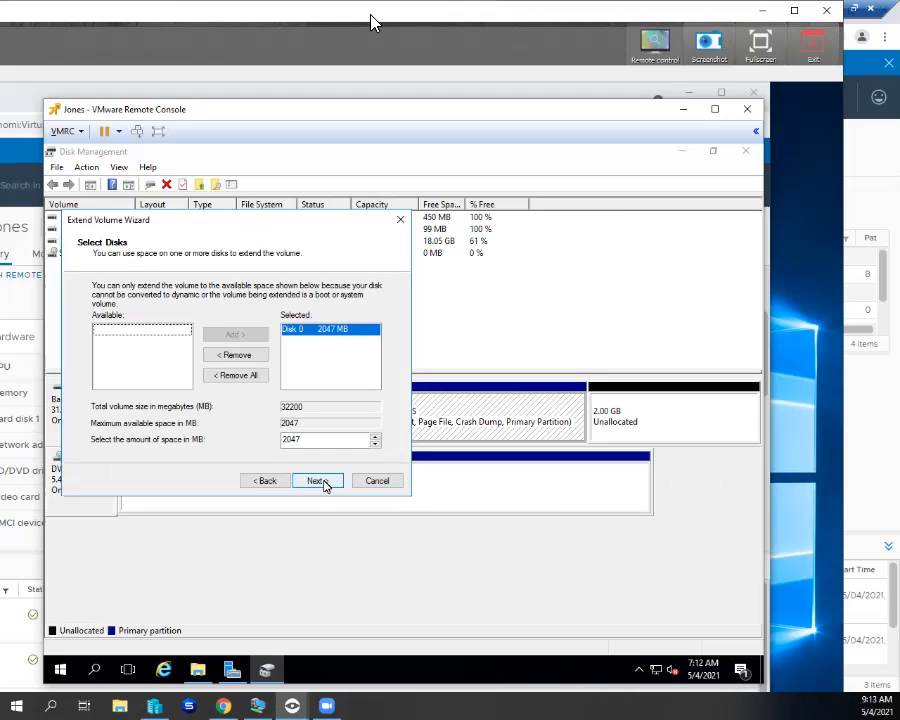
{"action": "left_click", "coordinate": [318, 481]}
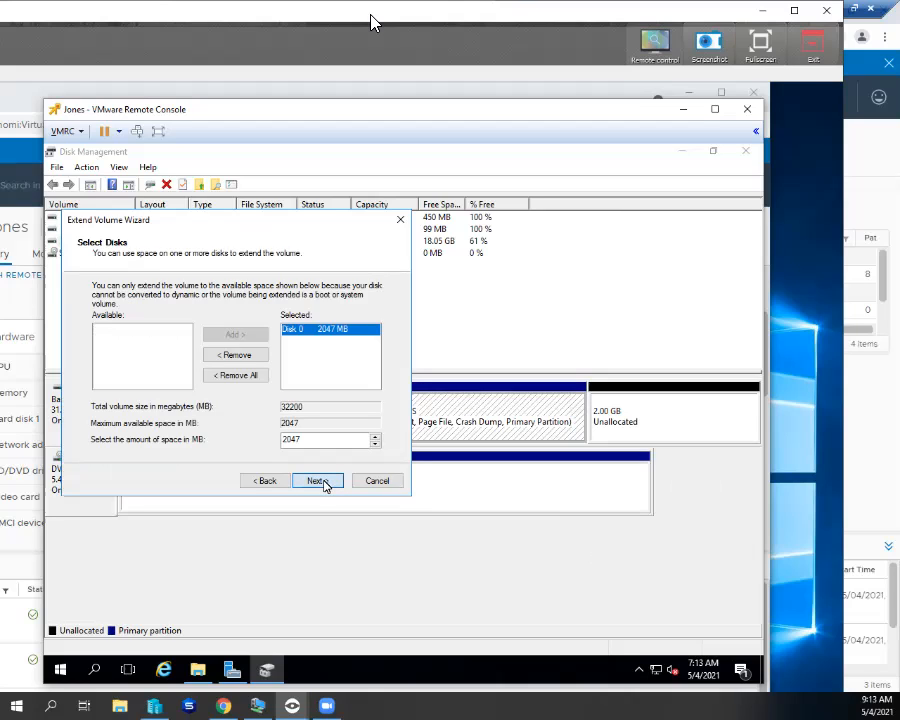
{"action": "left_click", "coordinate": [323, 482]}
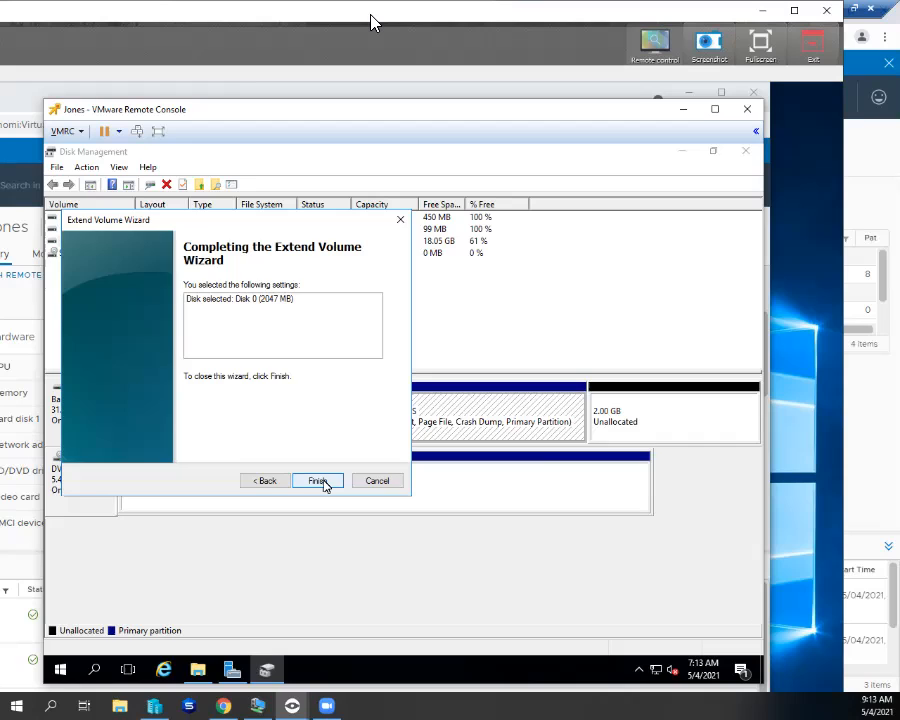
{"action": "left_click", "coordinate": [318, 481]}
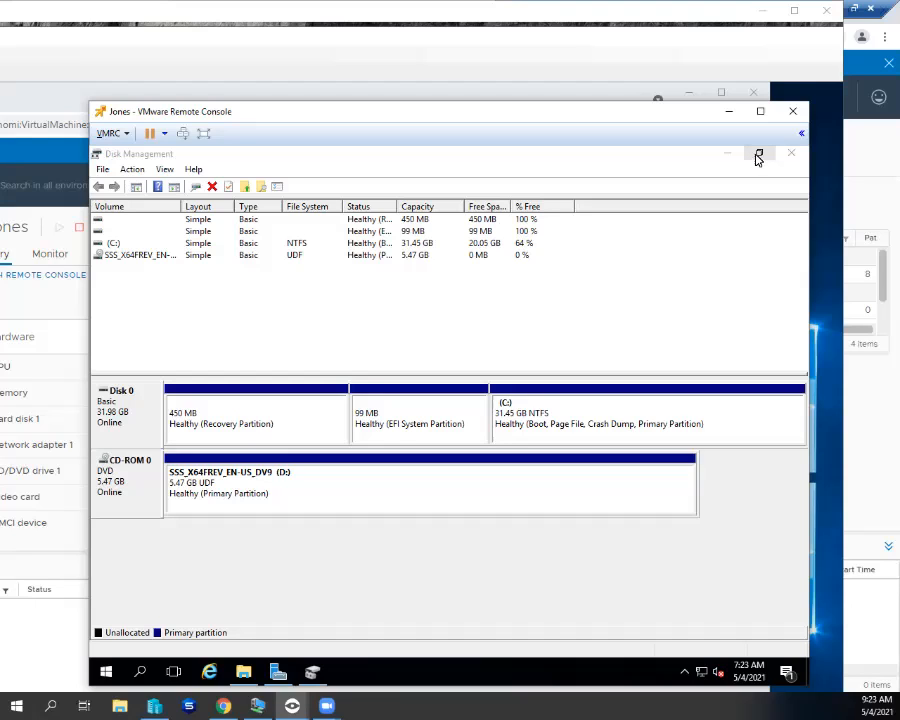
- Close the Disk Management and This PC windows in the Jones VM
{"action": "left_click", "coordinate": [758, 156]}
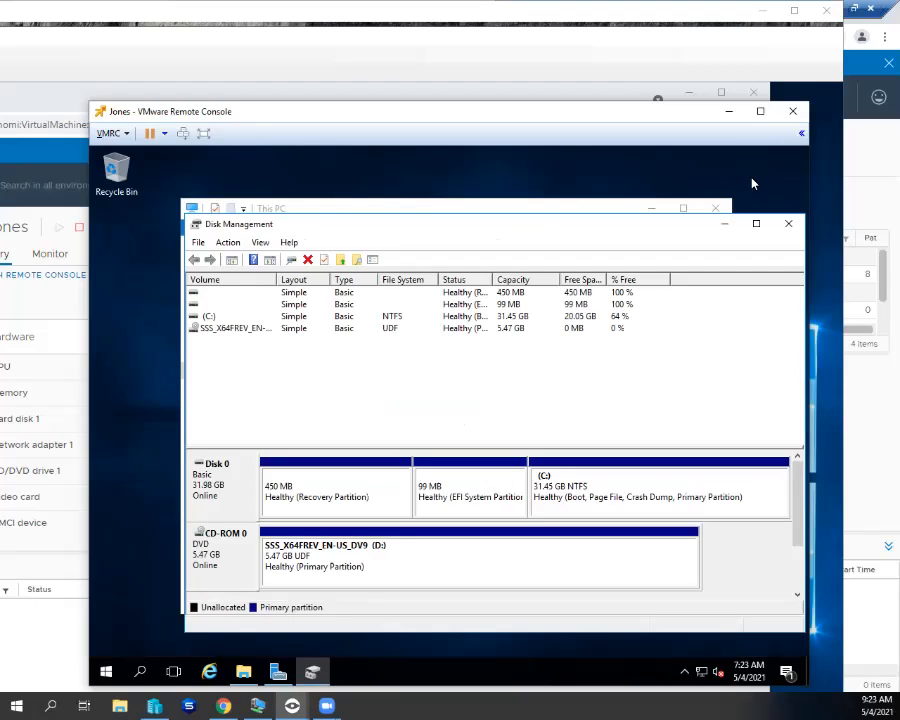
{"action": "left_click", "coordinate": [788, 223]}
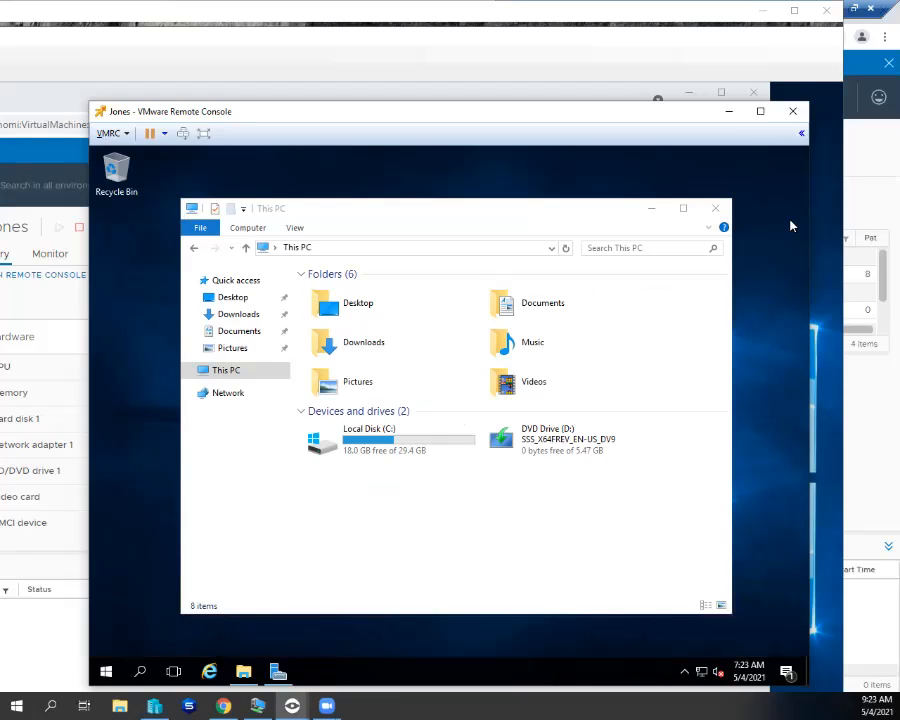
{"action": "left_click", "coordinate": [714, 209]}
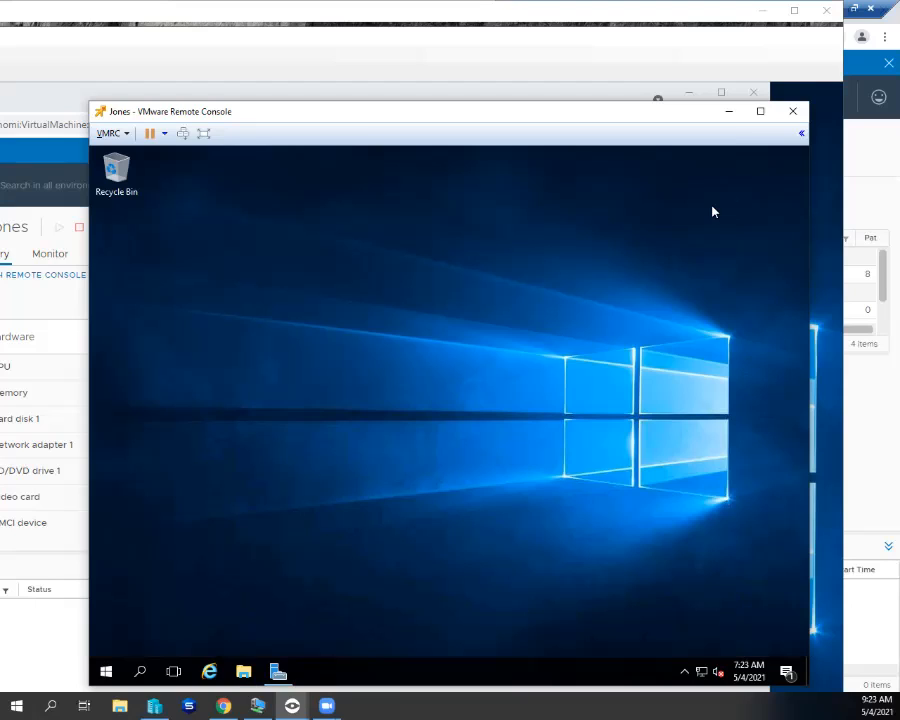
- Launch Task Manager from the Win+X menu, maximized and widened, in its More details view
{"action": "right_click", "coordinate": [106, 671]}
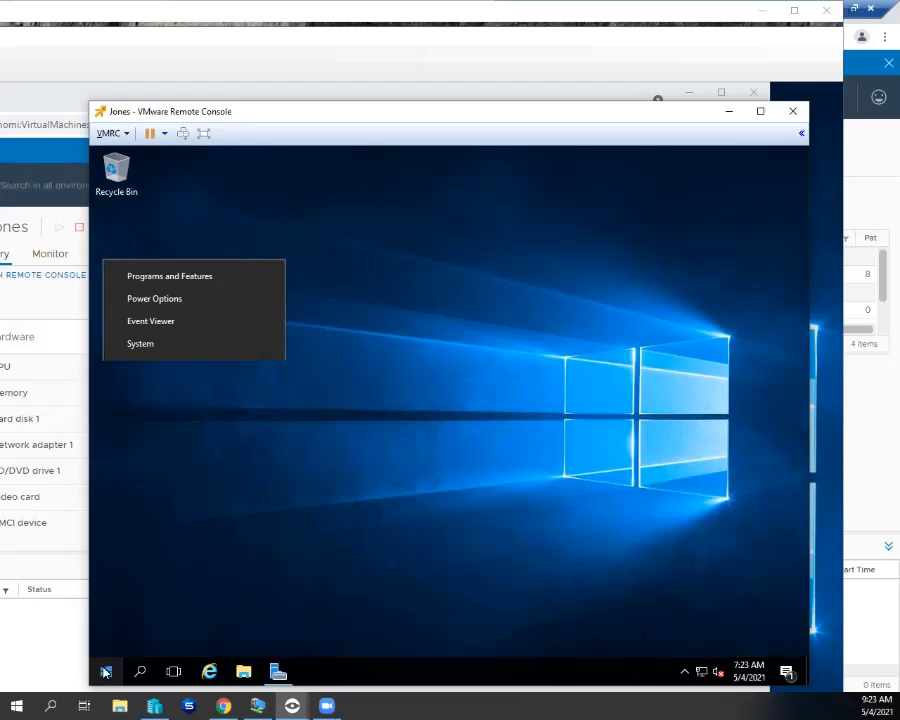
{"action": "left_click", "coordinate": [155, 510]}
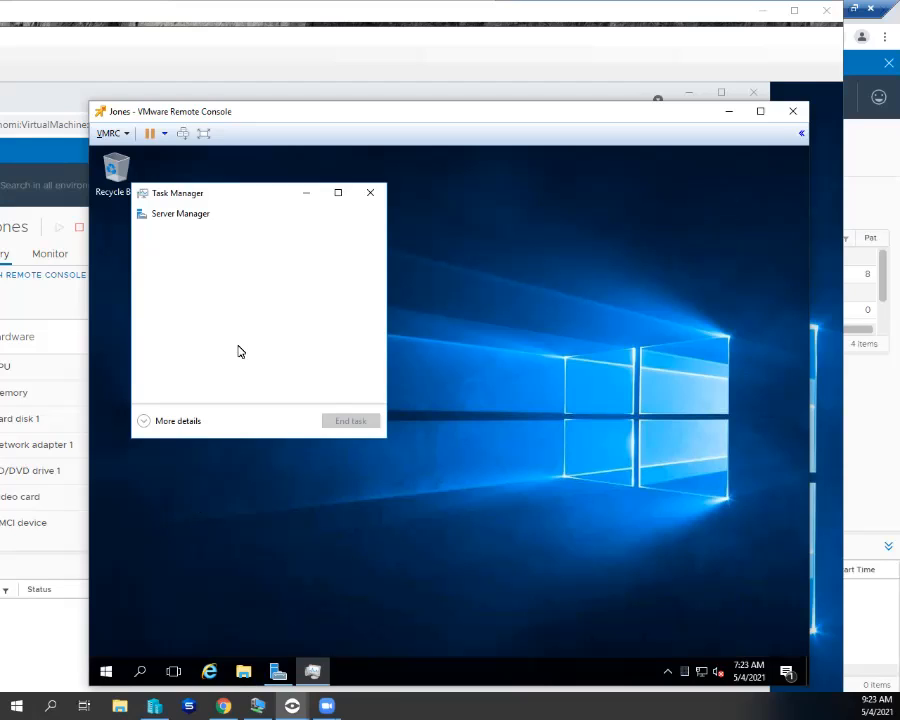
{"action": "left_click", "coordinate": [338, 193]}
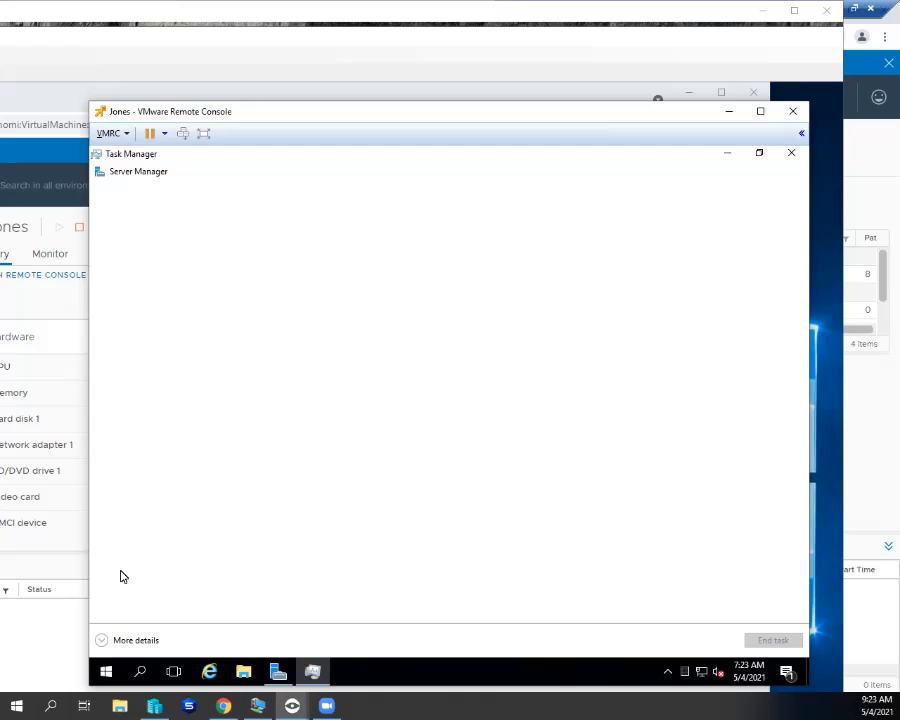
{"action": "left_click", "coordinate": [113, 640]}
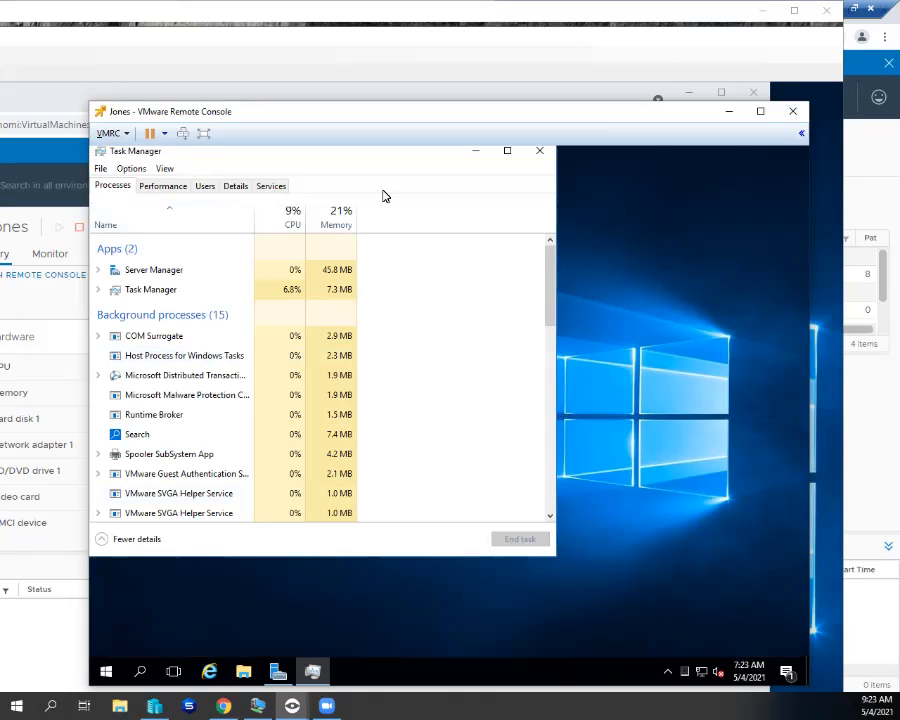
{"action": "left_click_drag", "start_coordinate": [559, 215], "coordinate": [648, 219]}
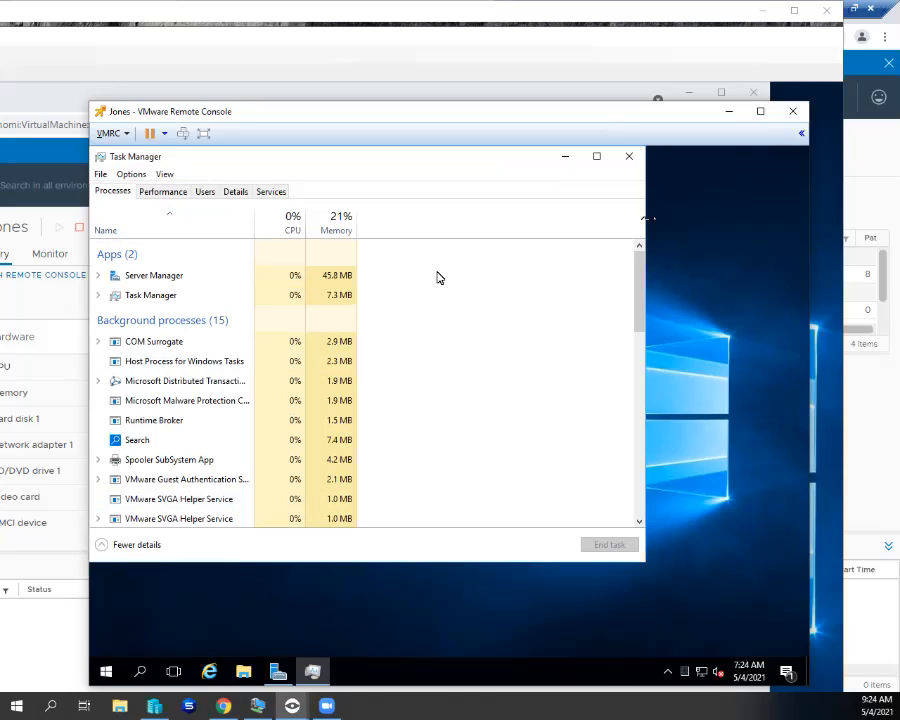
- Show the Performance tab's CPU details: Xeon E5-2630L v2 at 2.39 GHz, 2 virtual processors
{"action": "left_click", "coordinate": [180, 195]}
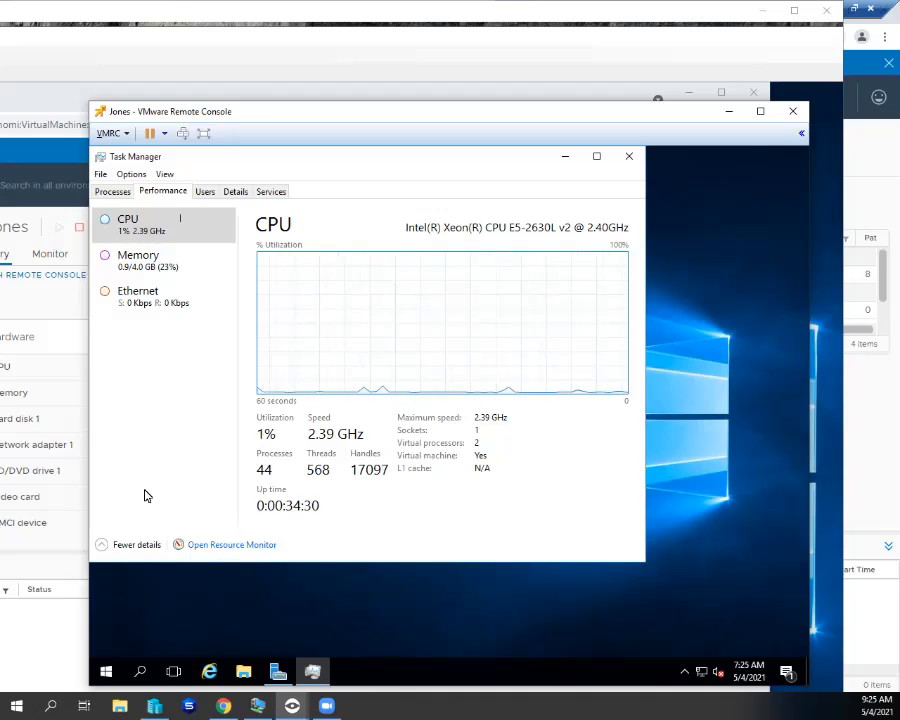
{"action": "left_click", "coordinate": [140, 672]}
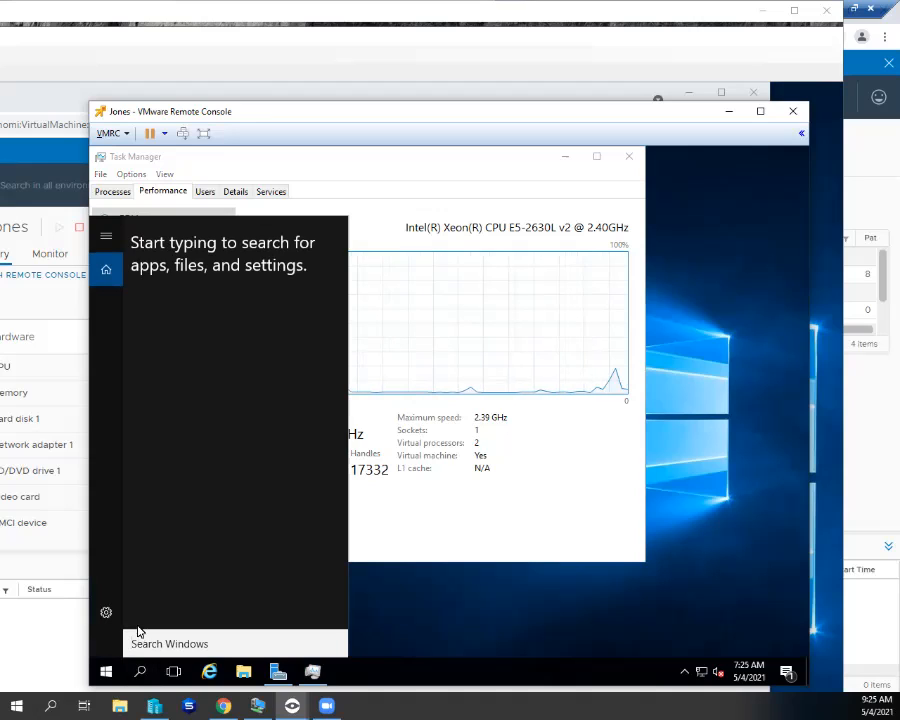
- Search the VM for 'performance' and bring up the Performance Monitor result's launch options
{"action": "type", "text": "p"}
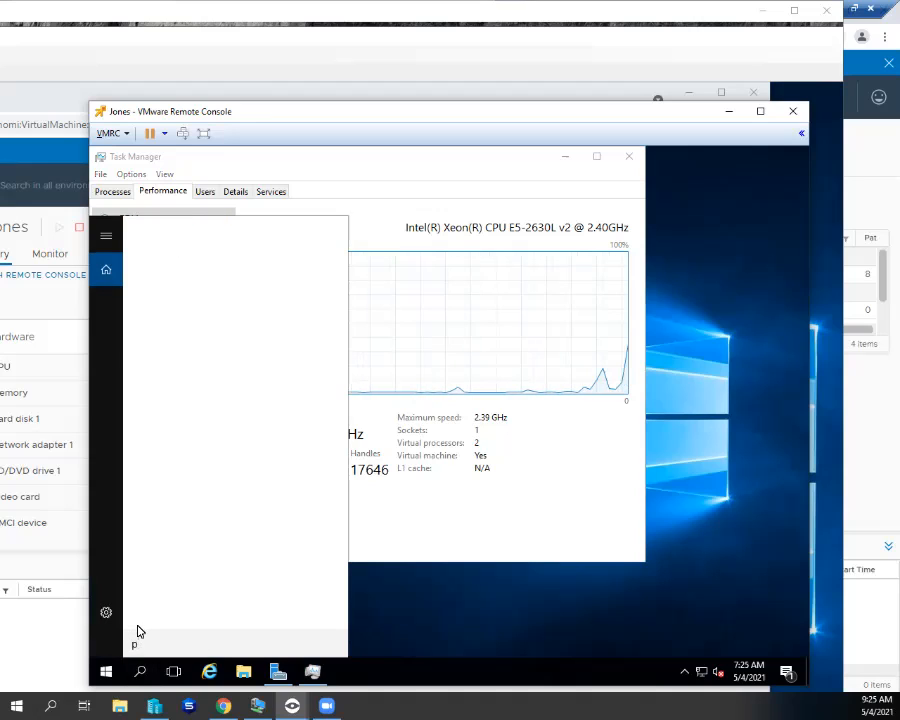
{"action": "type", "text": "erform"}
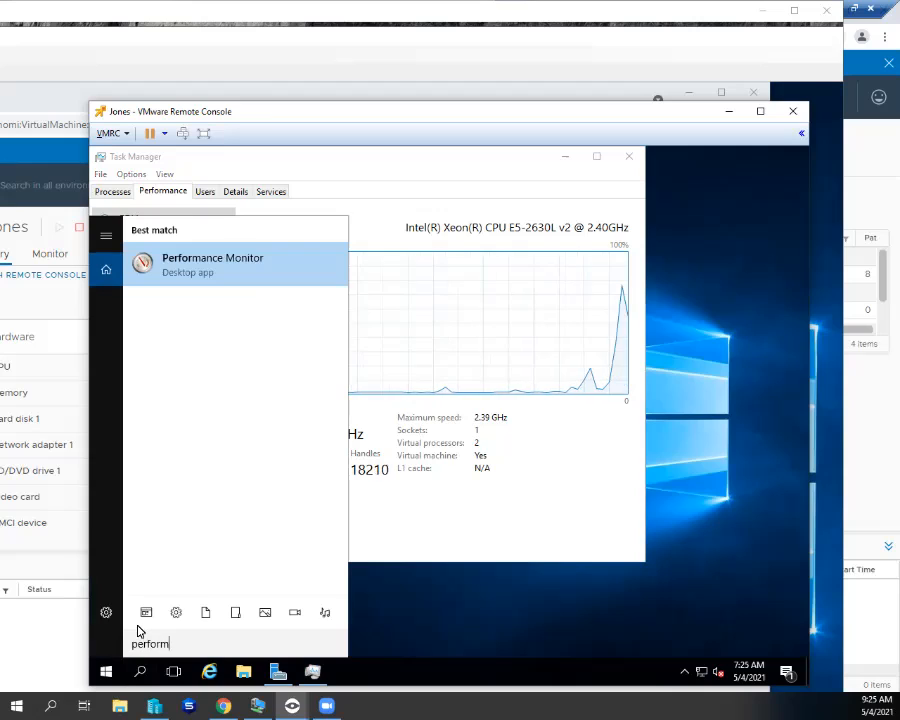
{"action": "type", "text": "ance"}
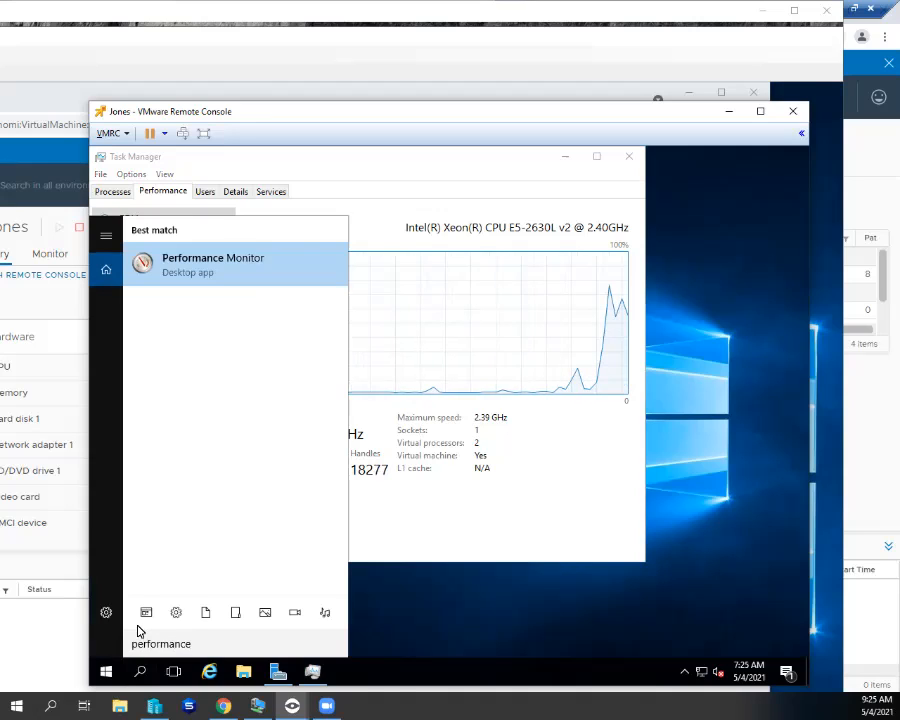
{"action": "right_click", "coordinate": [217, 267]}
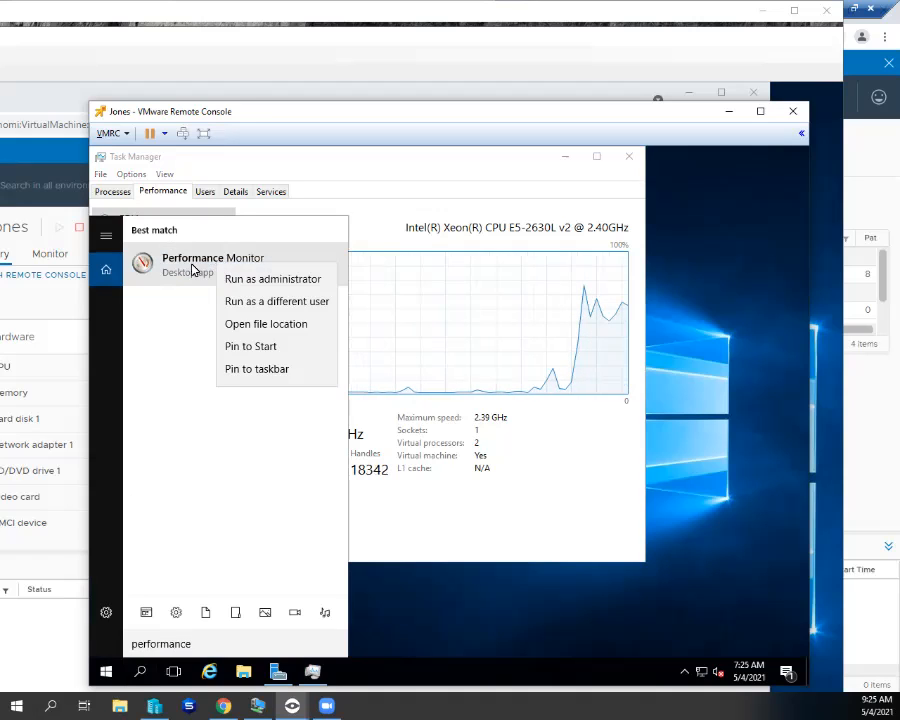
- Launch Performance Monitor from the 'performance' search results
{"action": "left_click", "coordinate": [192, 267]}
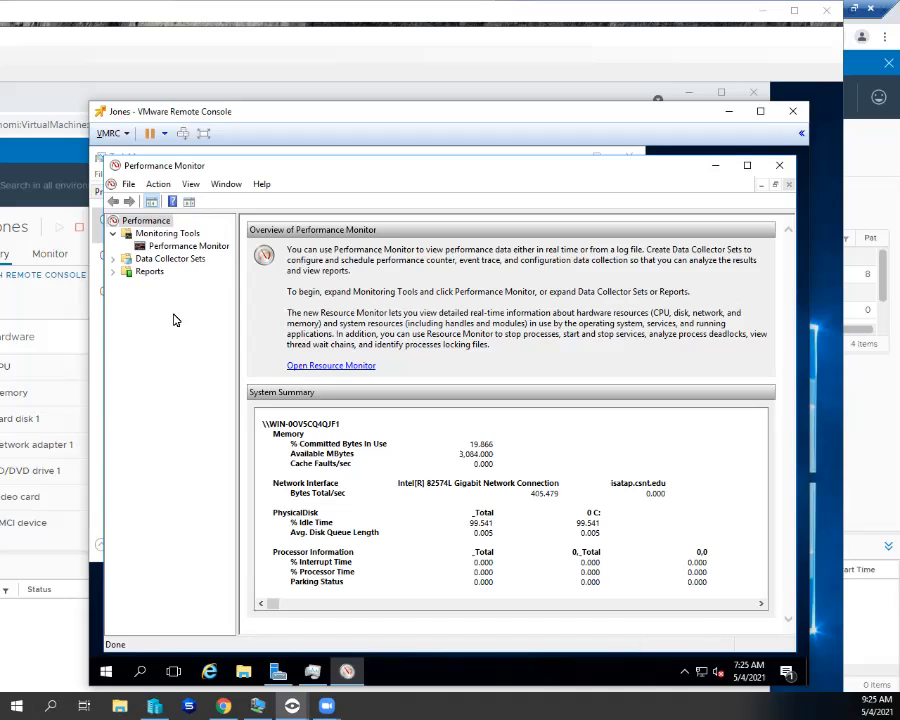
- Display the live % Processor Time graph under Monitoring Tools, then open Add Counters
{"action": "left_click", "coordinate": [185, 246]}
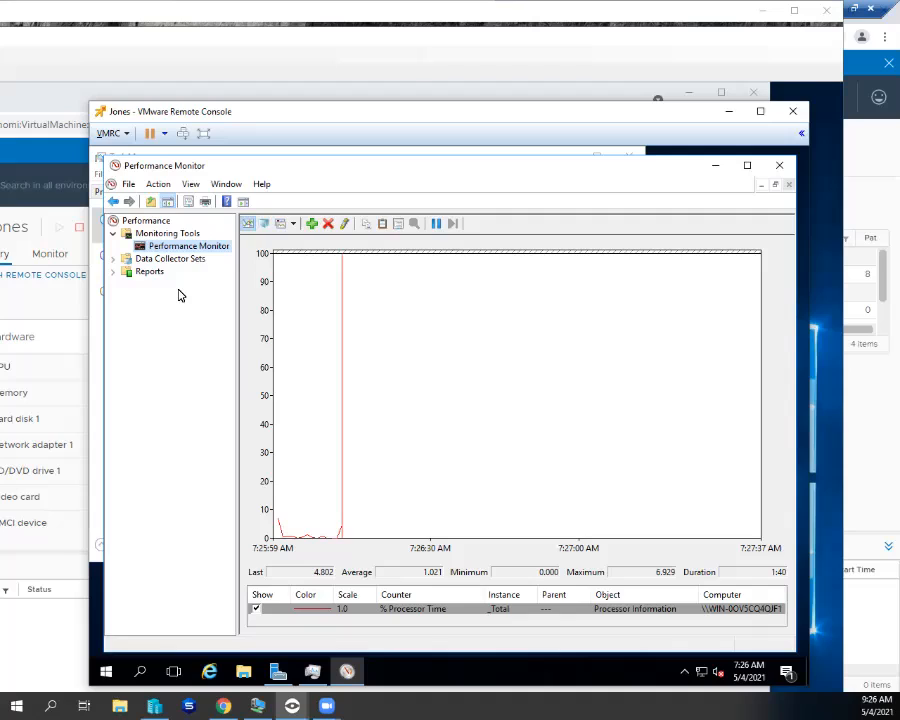
{"action": "left_click", "coordinate": [312, 224]}
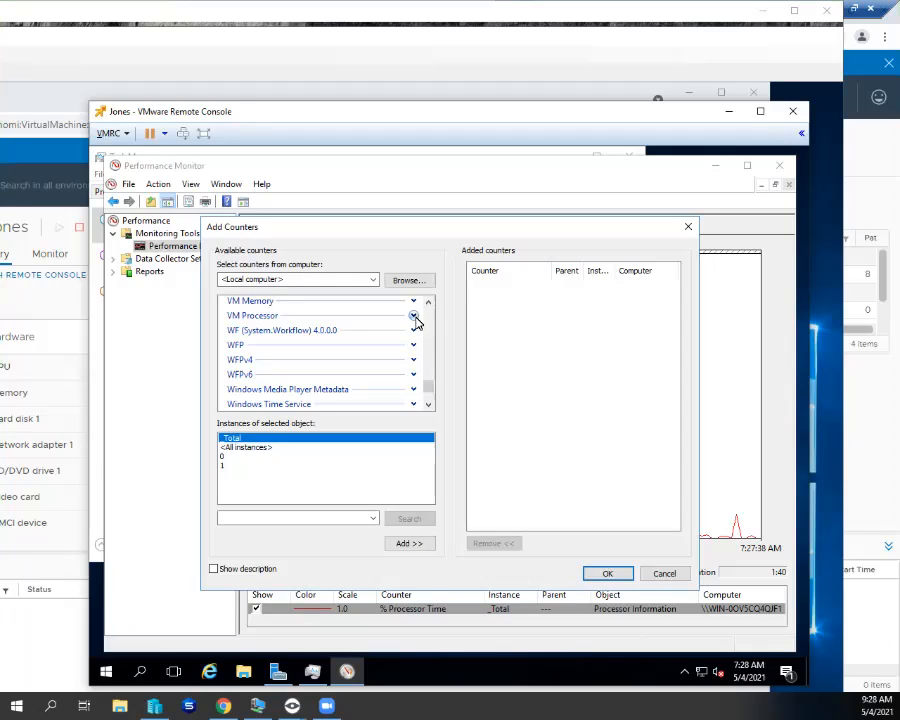
- Add the VM Processor counters % Processor Time, Limit in MHz, Effective VM Speed in MHz and Host processor speed in MHz to the graph
{"action": "left_click", "coordinate": [413, 316]}
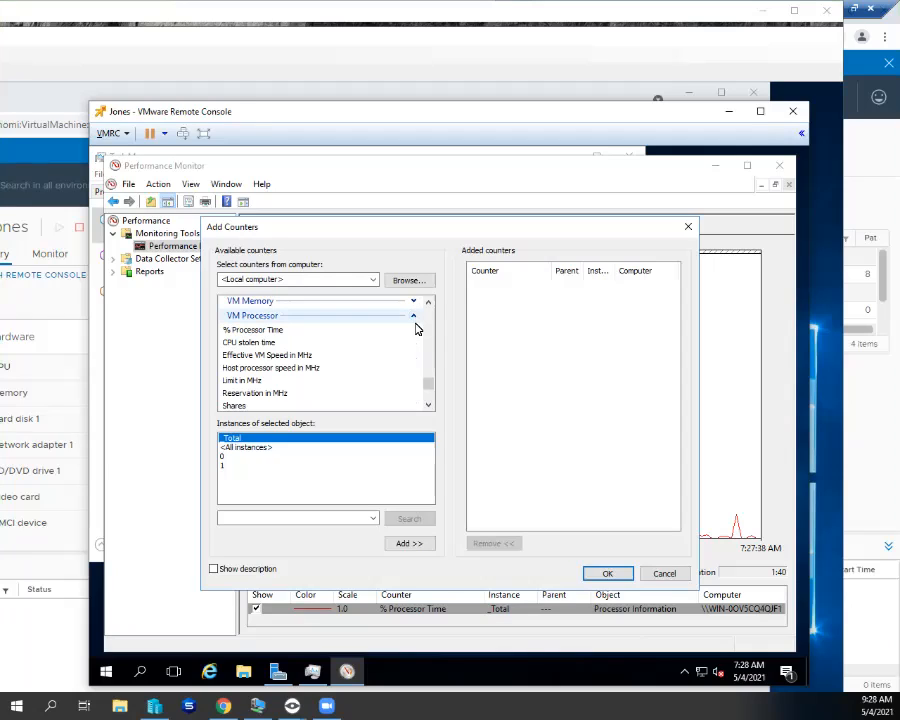
{"action": "left_click", "coordinate": [428, 406]}
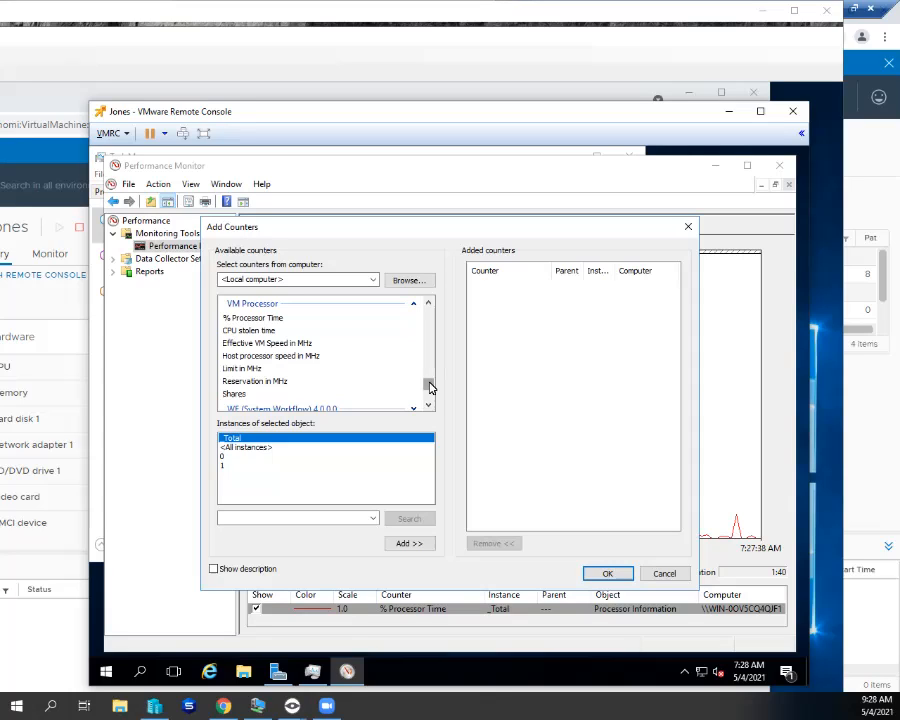
{"action": "left_click", "coordinate": [277, 318]}
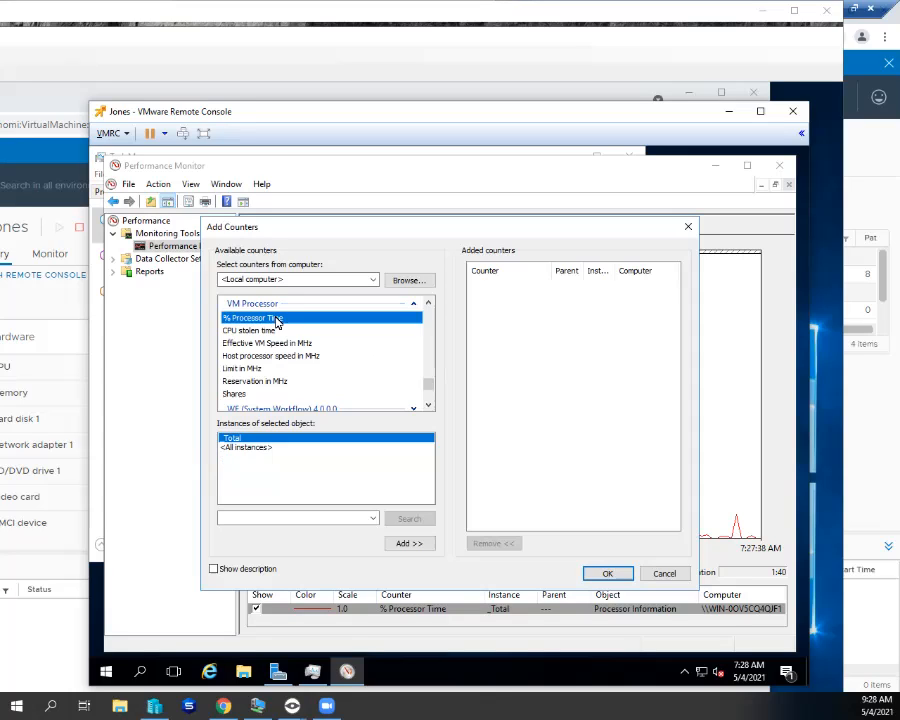
{"action": "left_click", "coordinate": [407, 545]}
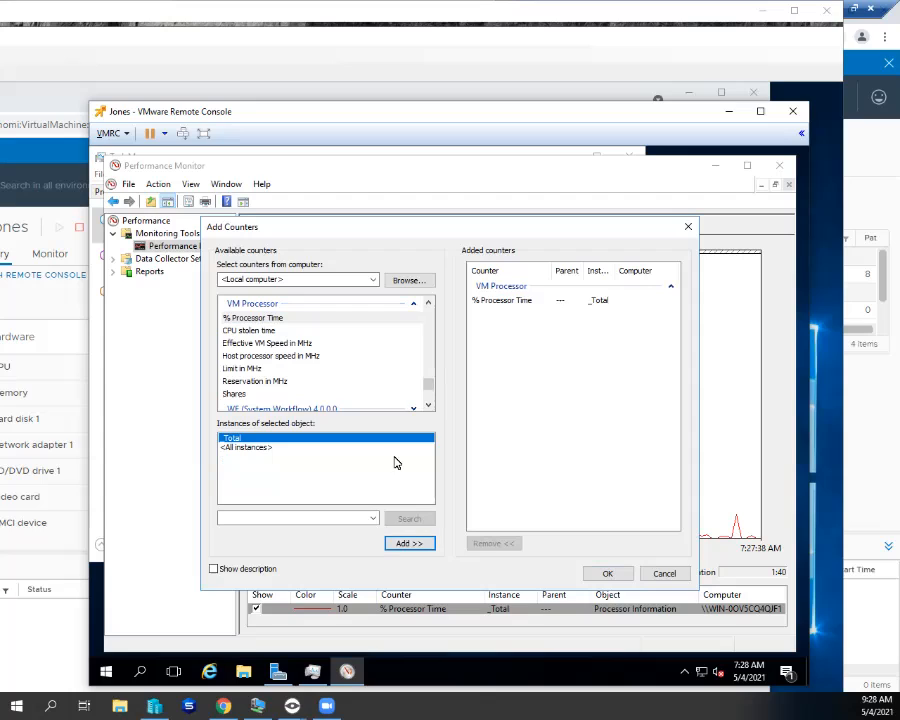
{"action": "left_click", "coordinate": [255, 369]}
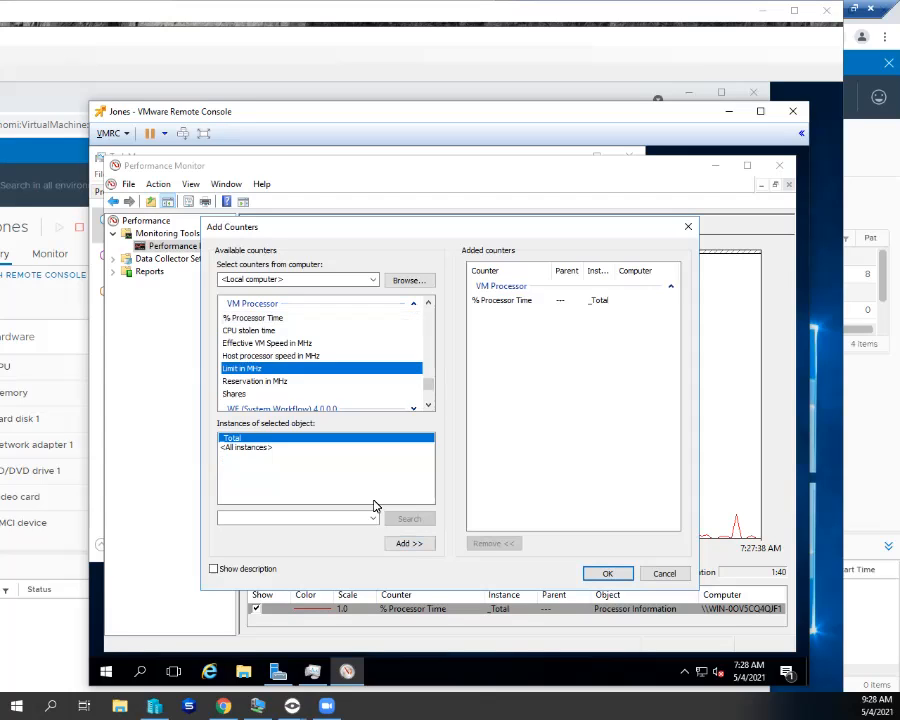
{"action": "left_click", "coordinate": [404, 544]}
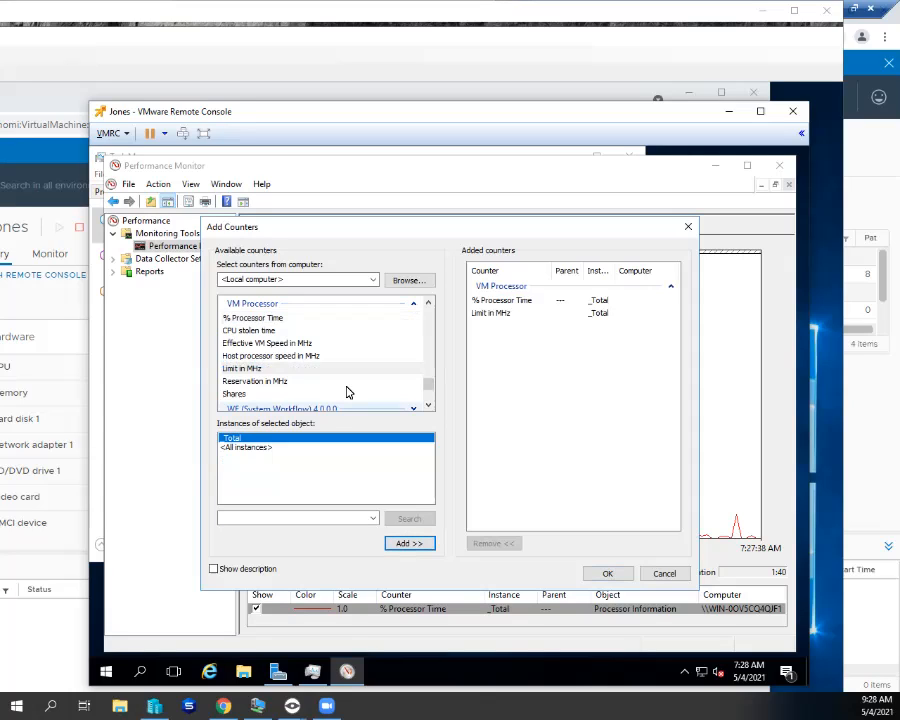
{"action": "left_click", "coordinate": [287, 348]}
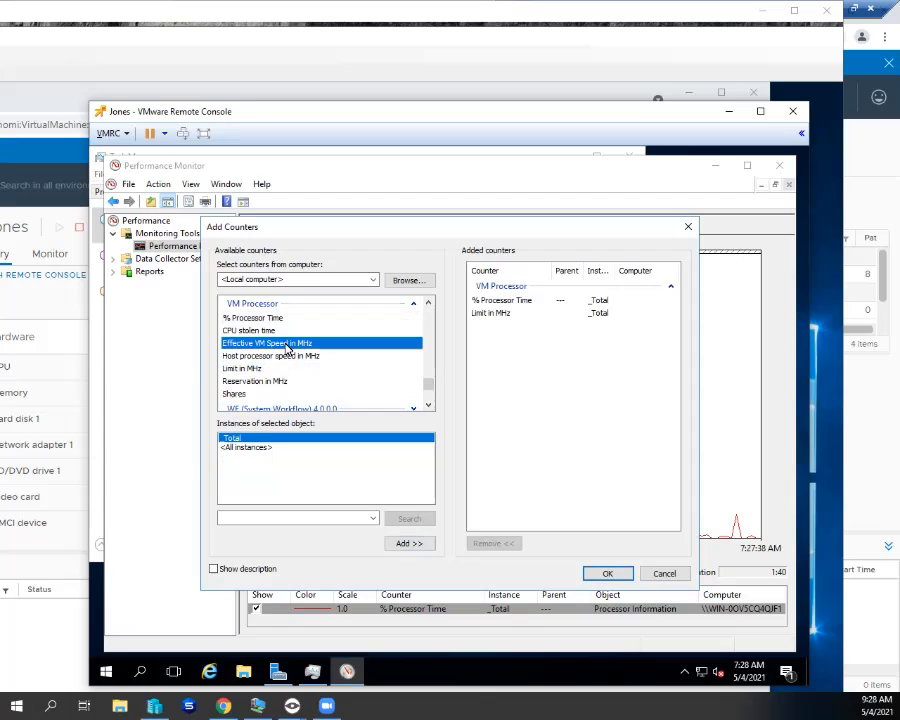
{"action": "left_click", "coordinate": [408, 543]}
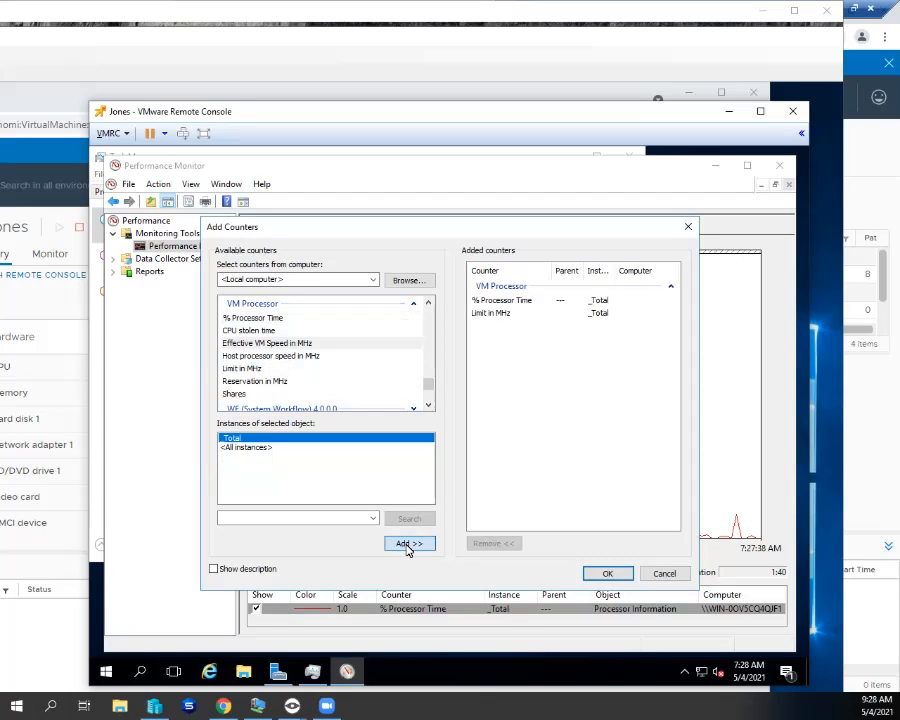
{"action": "left_click", "coordinate": [272, 356]}
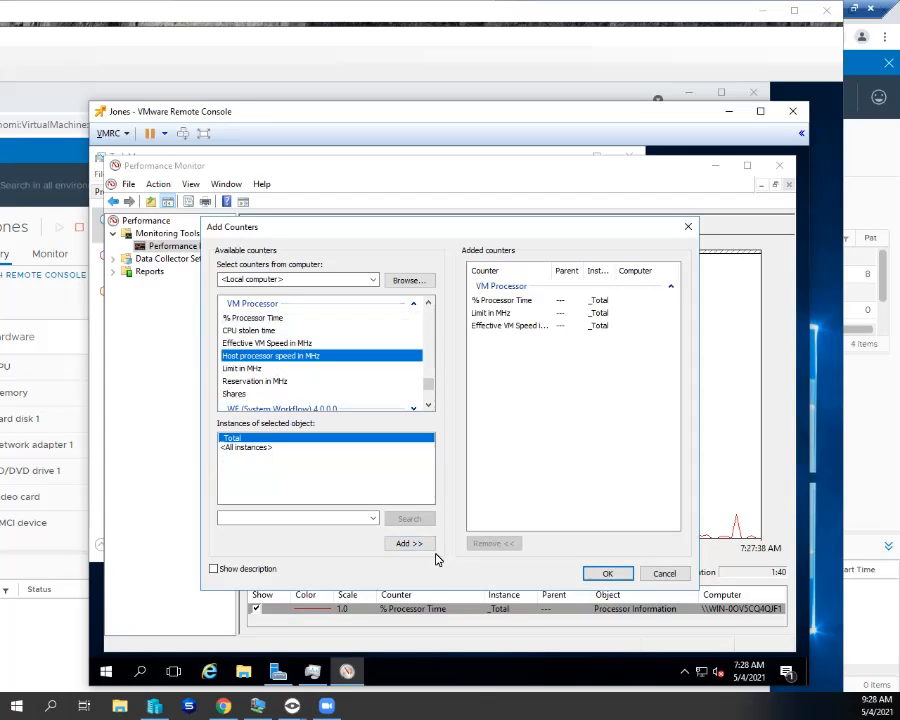
{"action": "left_click", "coordinate": [420, 546]}
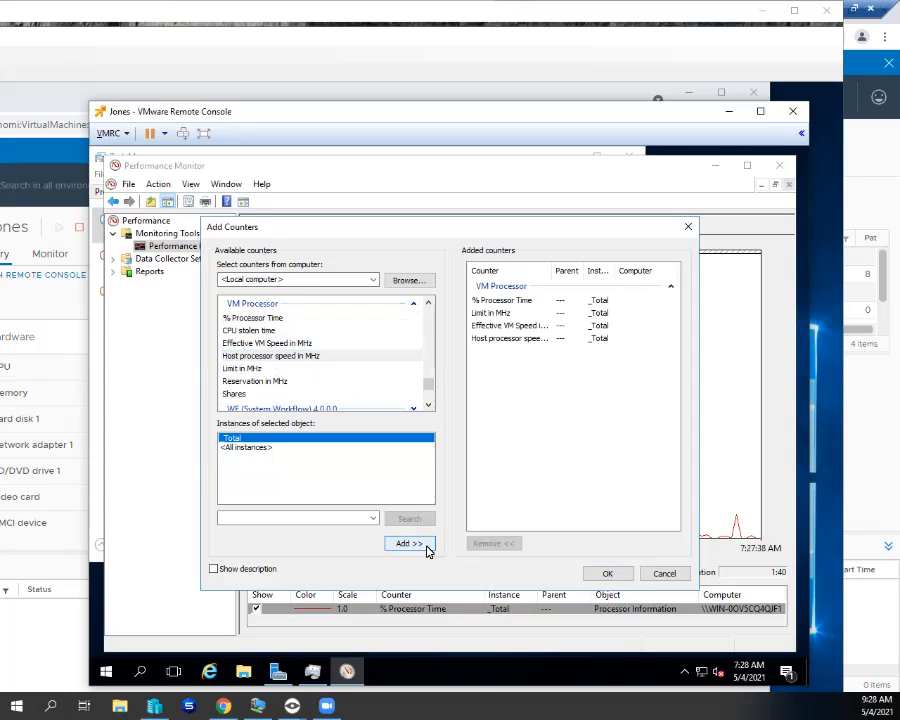
{"action": "left_click", "coordinate": [606, 572]}
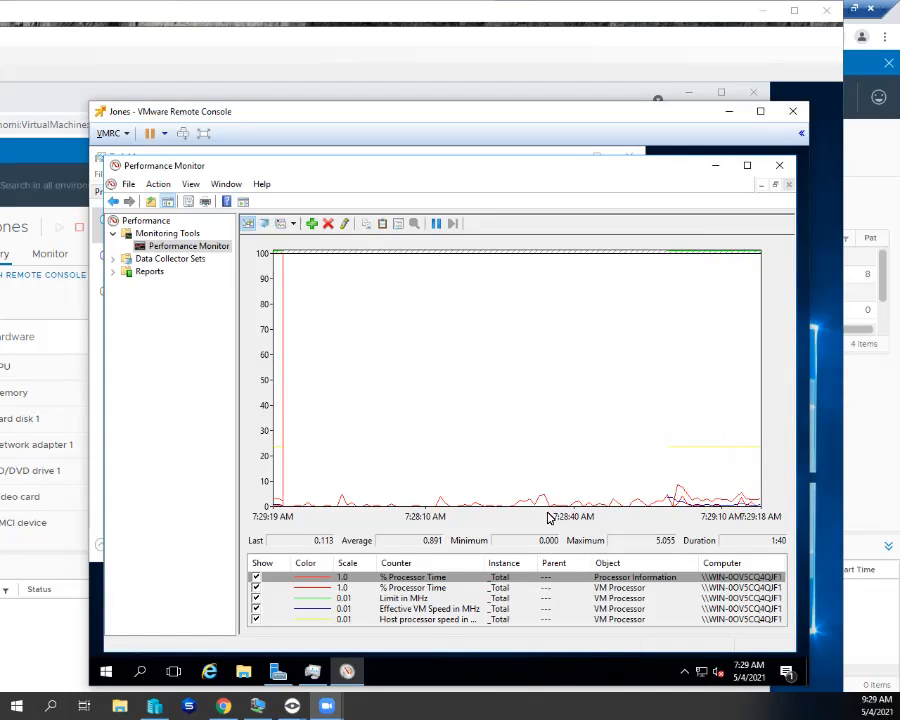
- Show the statistics for VM Processor % Processor Time, then for Processor Information % Processor Time
{"action": "left_click", "coordinate": [439, 589]}
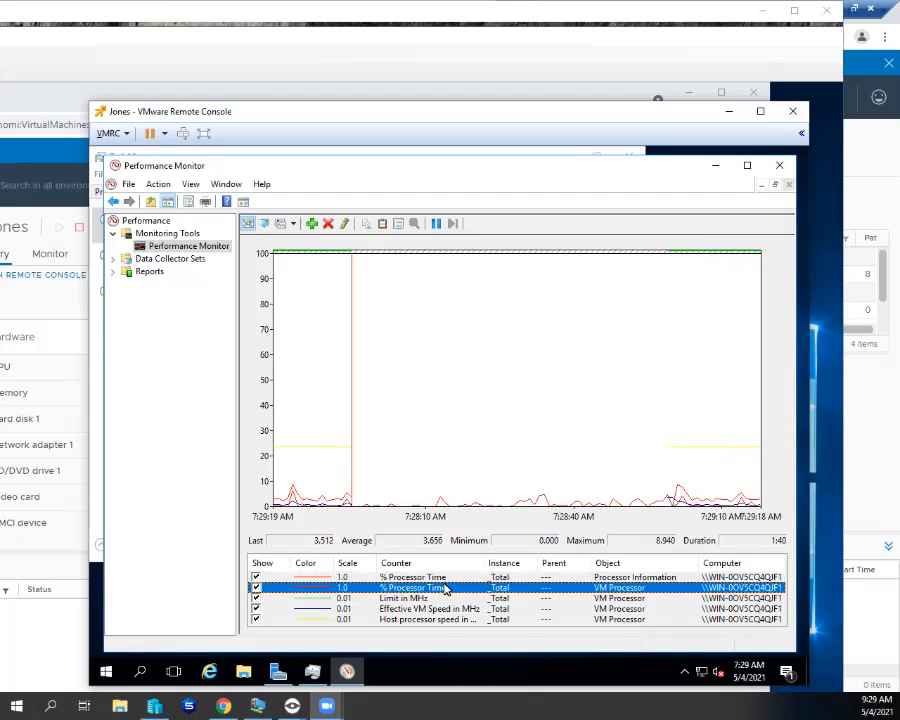
{"action": "left_click", "coordinate": [444, 581]}
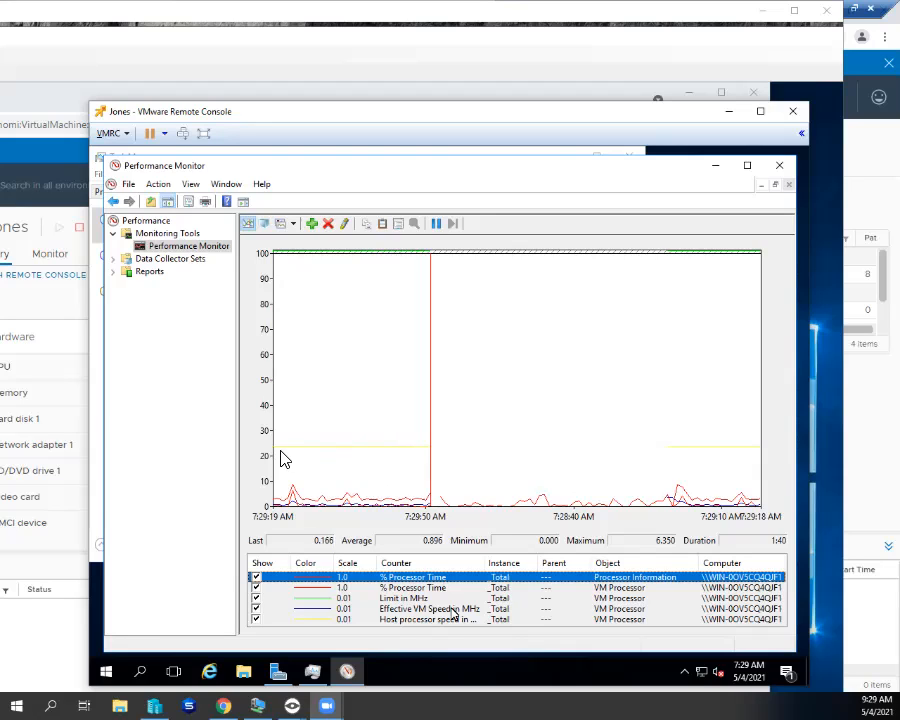
- View the Host processor speed and Effective VM Speed statistics, then confirm Limit in MHz reads 4,294,967,295
{"action": "left_click", "coordinate": [455, 620]}
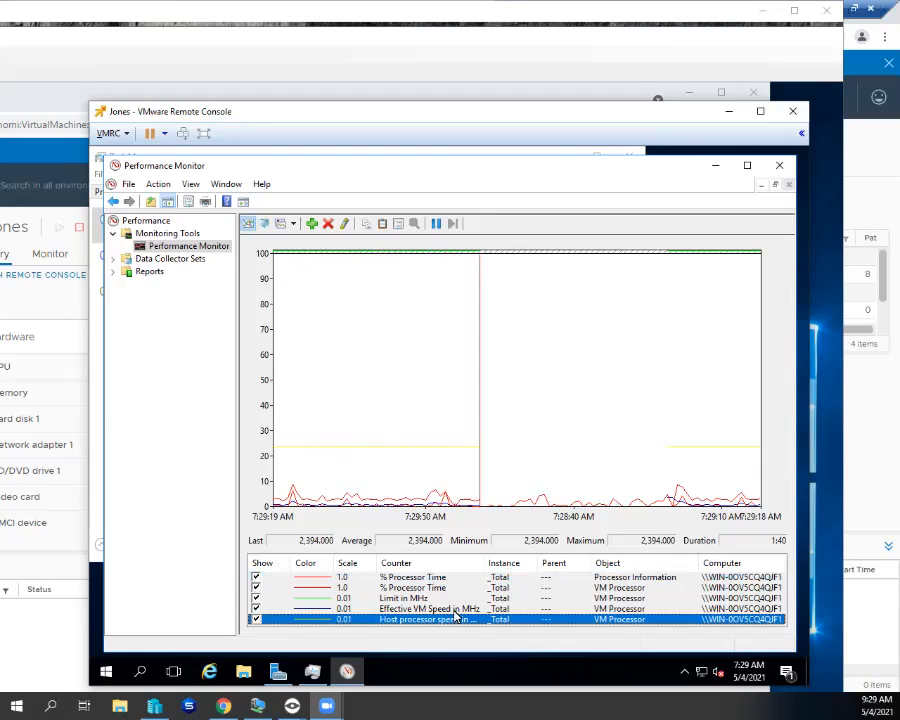
{"action": "left_click", "coordinate": [455, 609]}
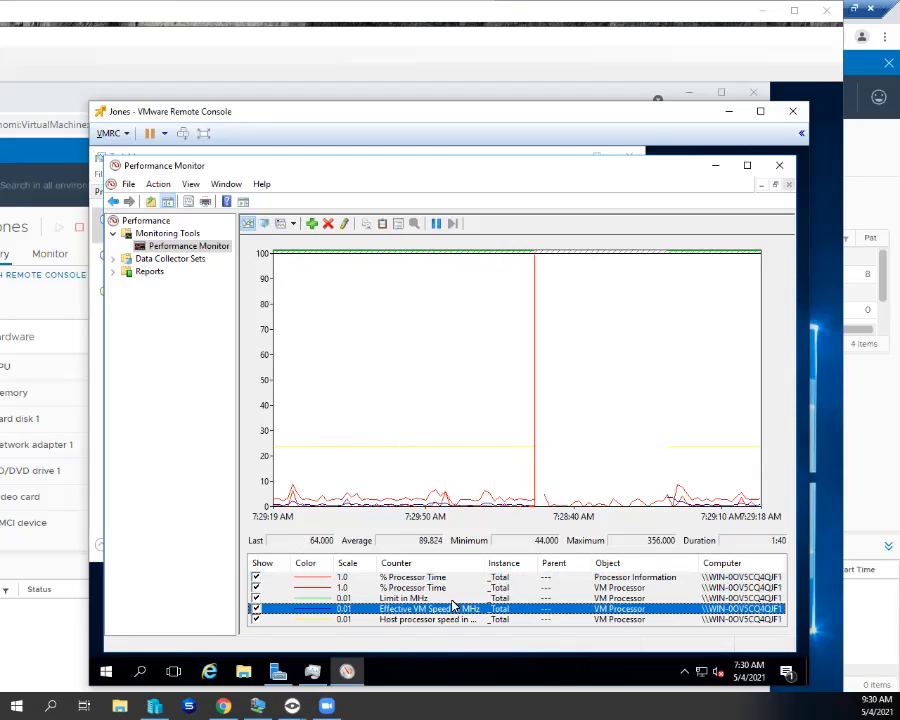
{"action": "key", "text": "Up"}
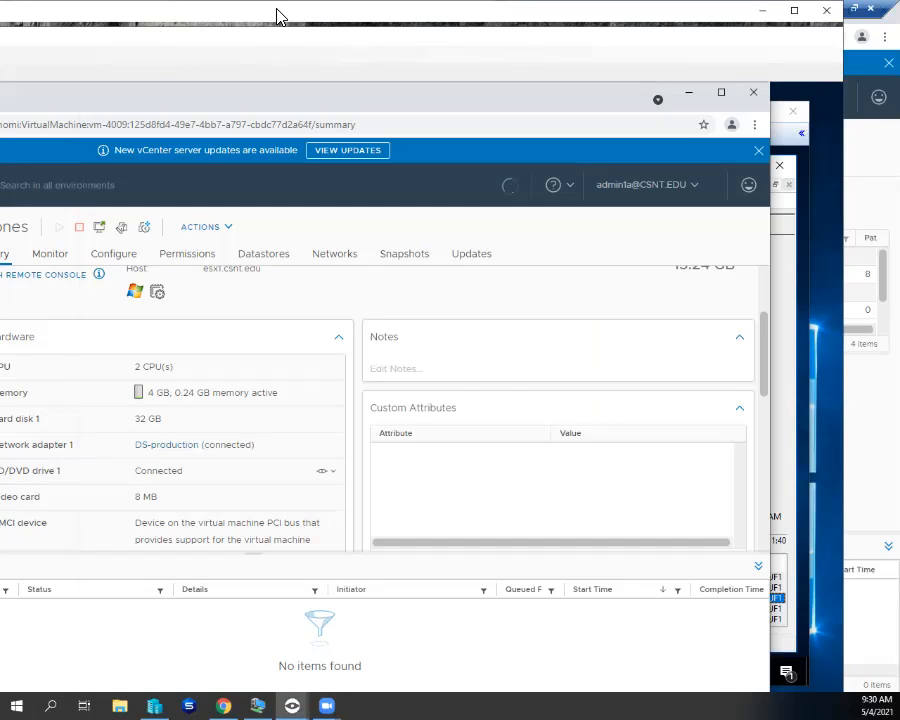
- In the Jones VM's Edit Settings, change the CPU limit from Unlimited to 200 MHz
{"action": "left_click_drag", "start_coordinate": [279, 16], "coordinate": [773, 67]}
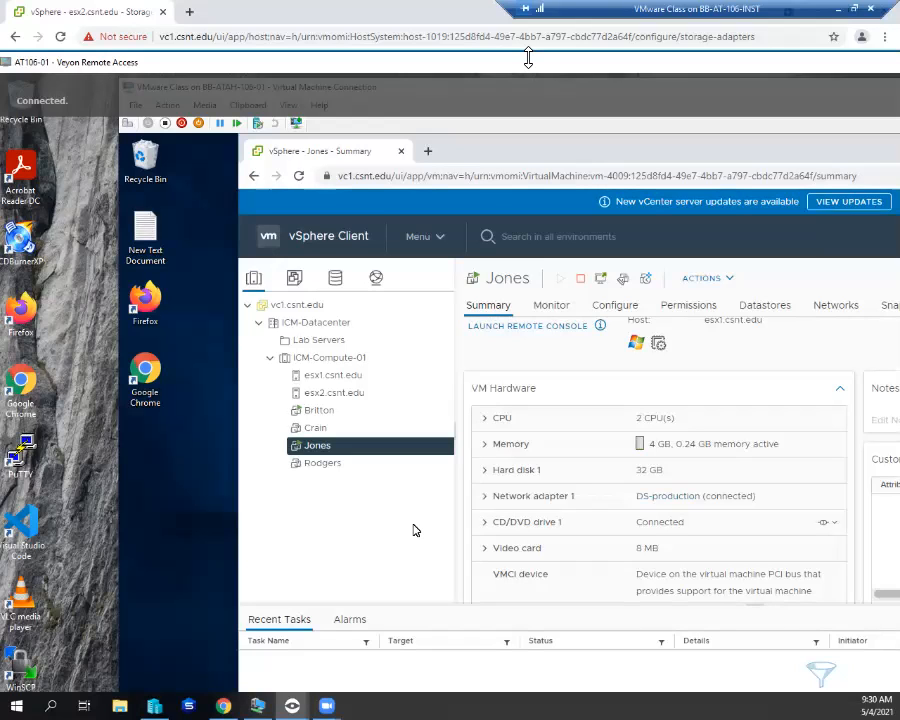
{"action": "right_click", "coordinate": [318, 445]}
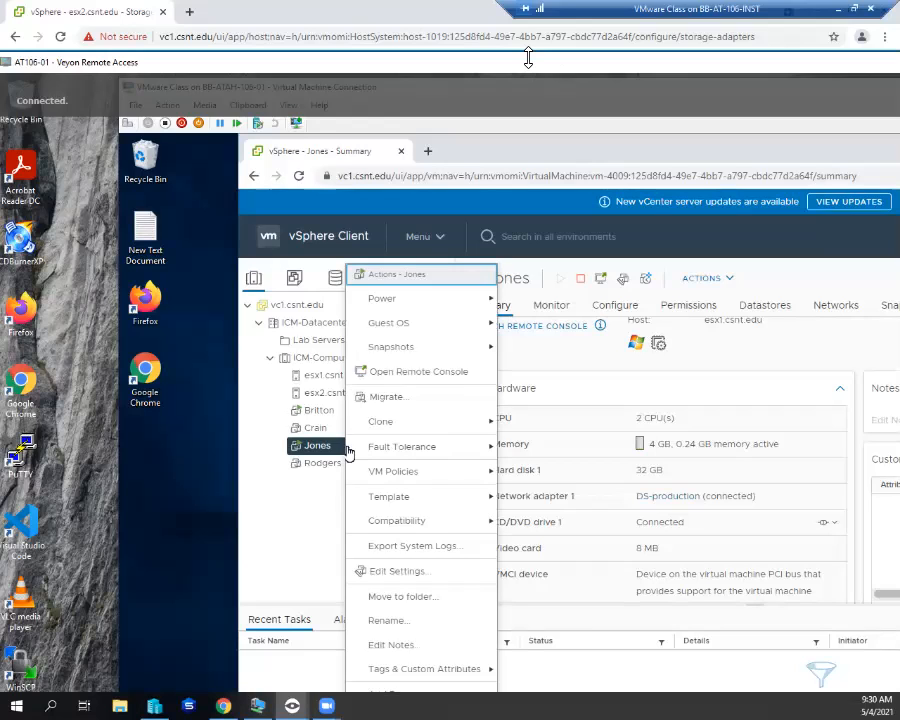
{"action": "left_click", "coordinate": [402, 568]}
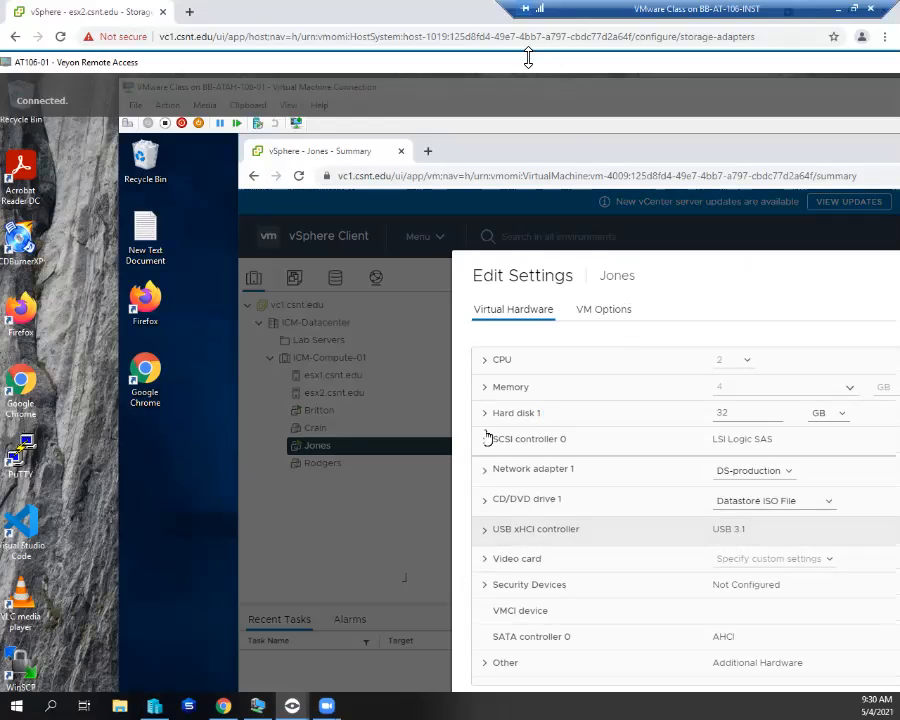
{"action": "left_click", "coordinate": [484, 360]}
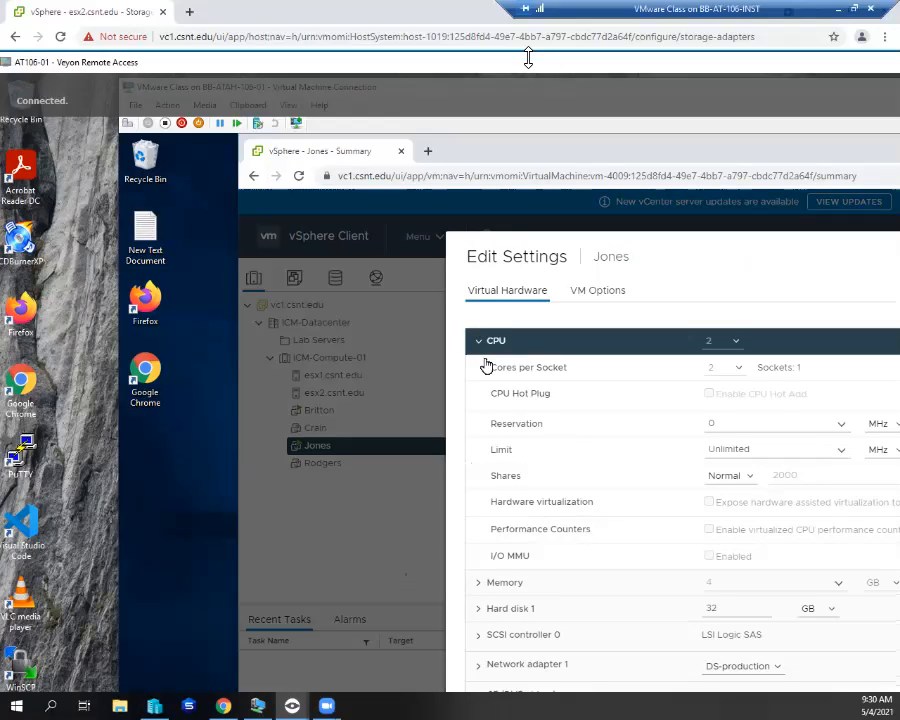
{"action": "left_click", "coordinate": [841, 452]}
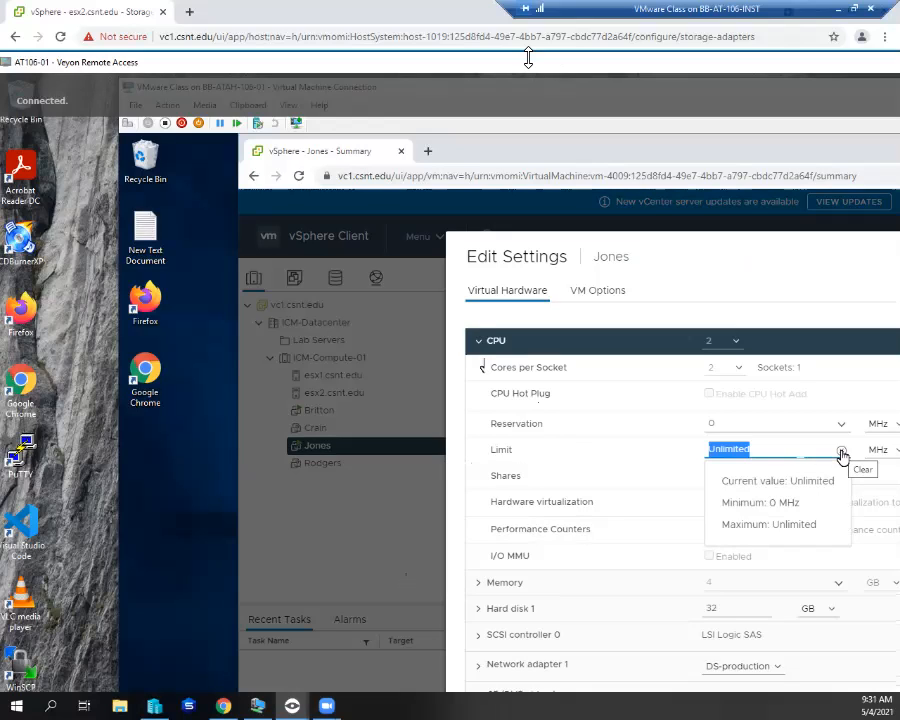
{"action": "left_click", "coordinate": [824, 450]}
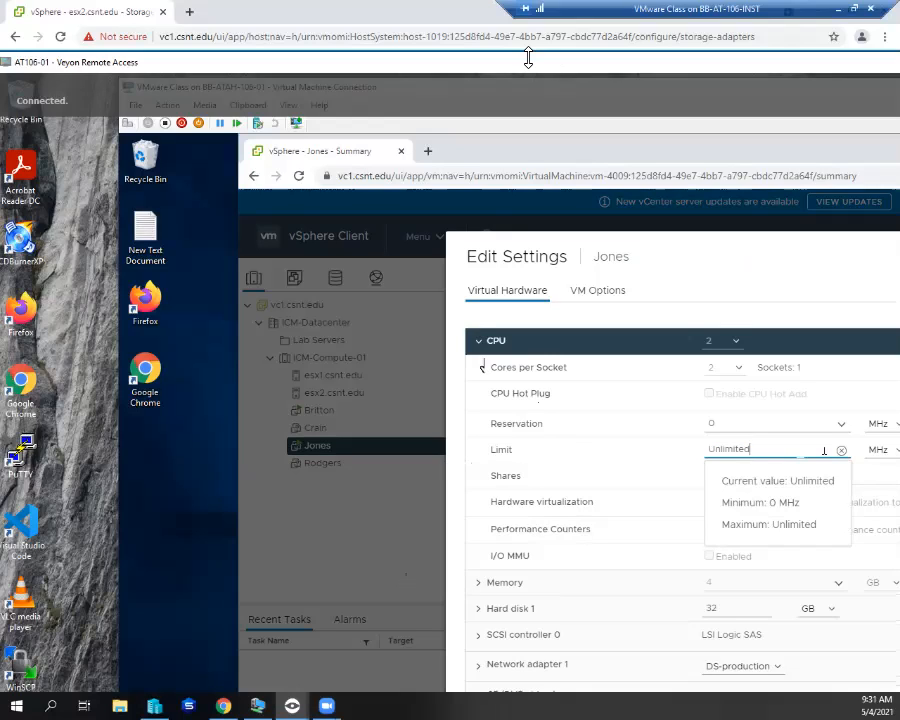
{"action": "key", "text": "BackSpace"}
{"action": "key", "text": "BackSpace"}
{"action": "key", "text": "BackSpace"}
{"action": "key", "text": "BackSpace"}
{"action": "key", "text": "BackSpace"}
{"action": "key", "text": "BackSpace"}
{"action": "key", "text": "BackSpace"}
{"action": "key", "text": "BackSpace"}
{"action": "key", "text": "BackSpace"}
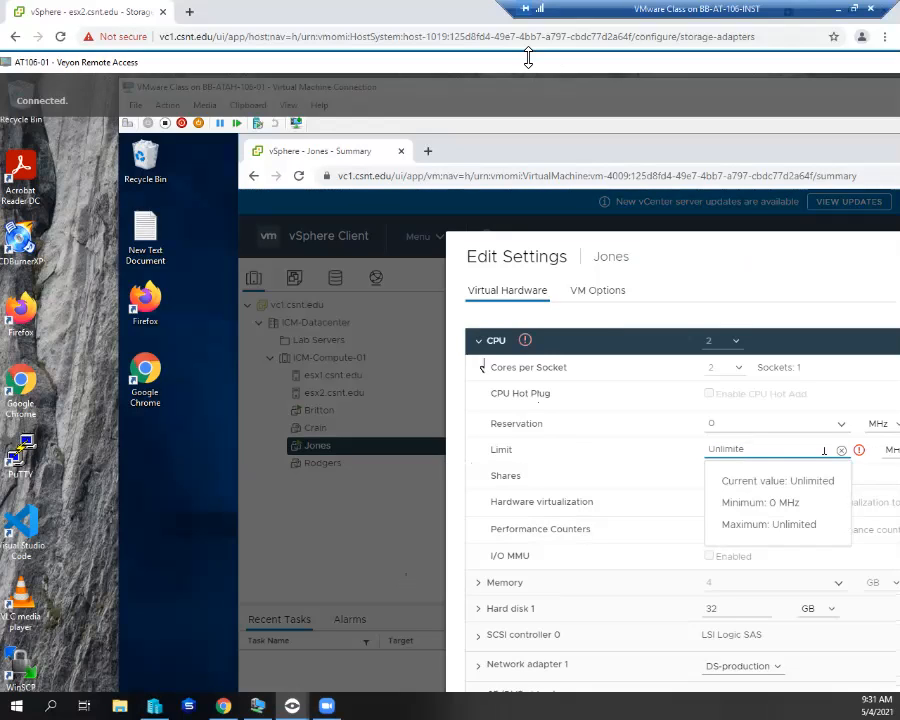
{"action": "type", "text": "2"}
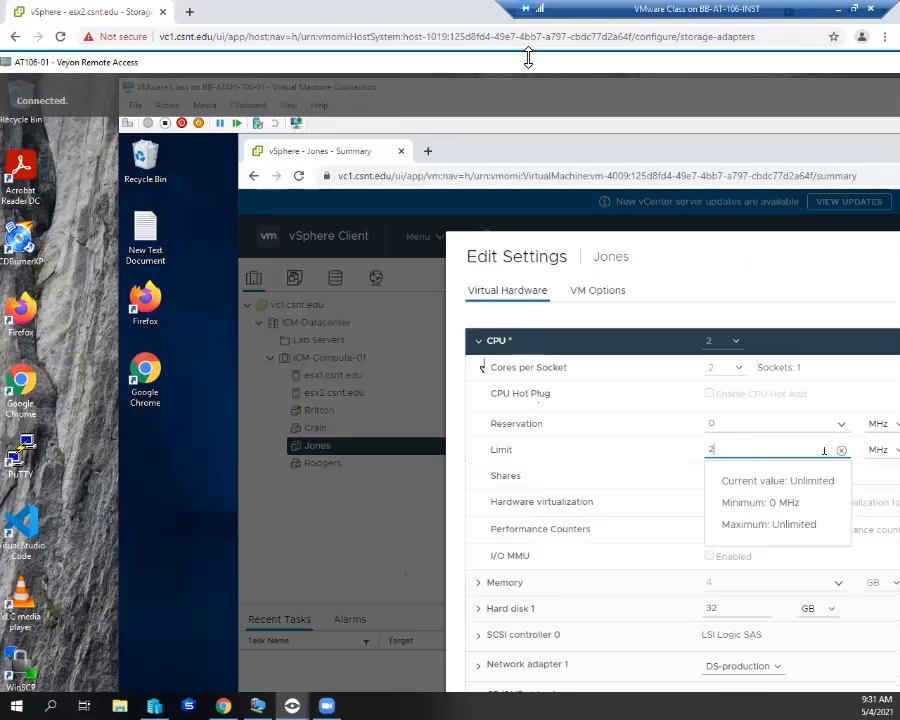
{"action": "type", "text": "00"}
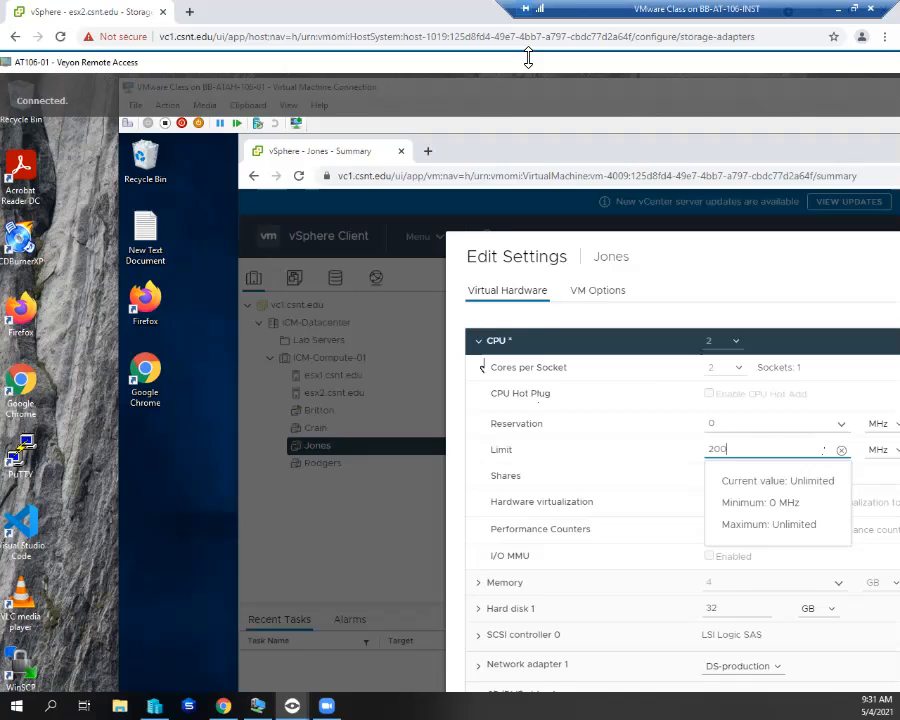
{"action": "key", "text": "Return"}
{"action": "scroll", "coordinate": [660, 430], "scroll_direction": "down", "scroll_amount": 2}
{"action": "scroll", "coordinate": [660, 460], "scroll_direction": "up", "scroll_amount": 2}
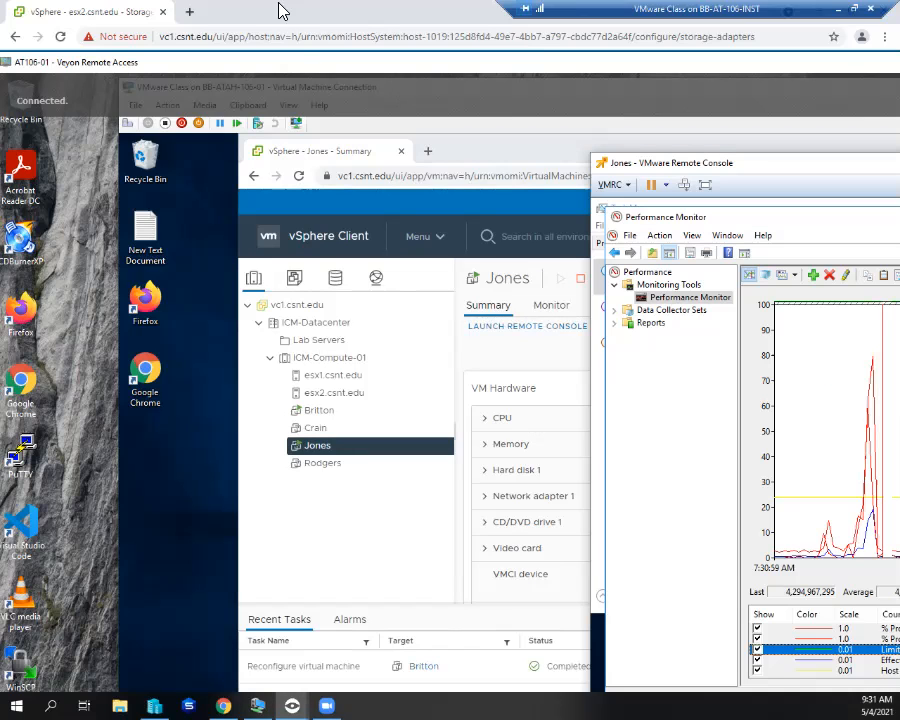
- Move the remote session window aside to reveal the console's Limit in MHz counter at 200
{"action": "left_click_drag", "start_coordinate": [183, 55], "coordinate": [183, 55]}
{"action": "left_click_drag", "start_coordinate": [353, 58], "coordinate": [303, 55]}
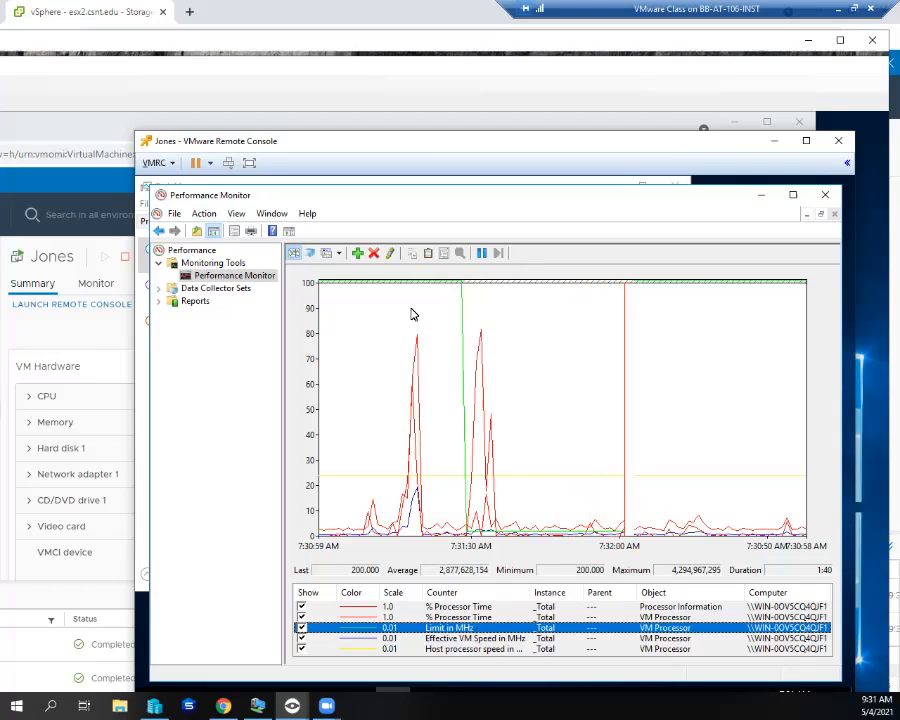
{"action": "mouse_move", "coordinate": [417, 289]}
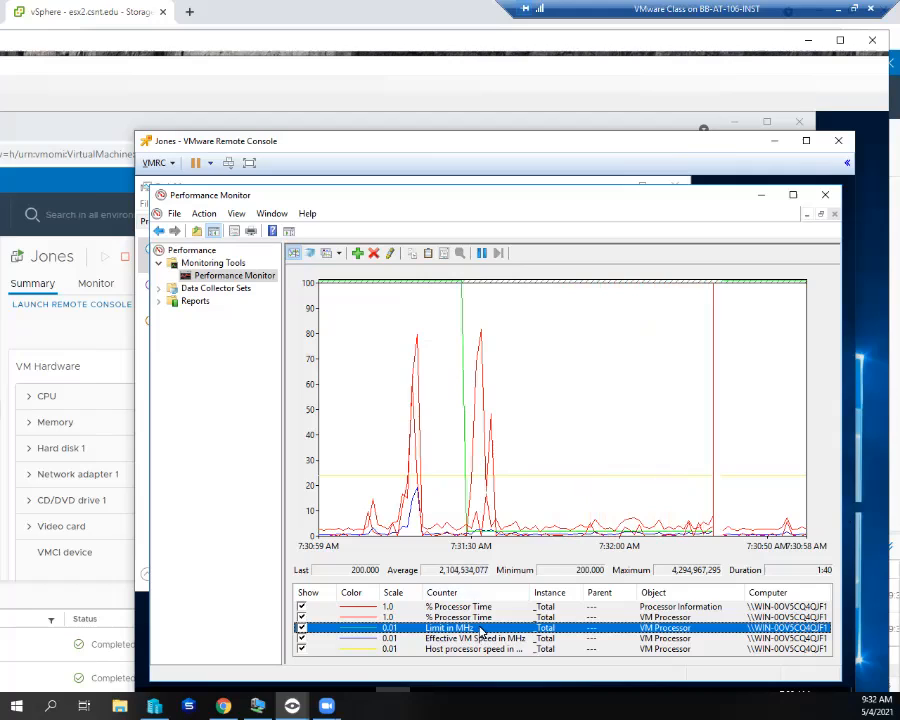
{"action": "left_click", "coordinate": [480, 650]}
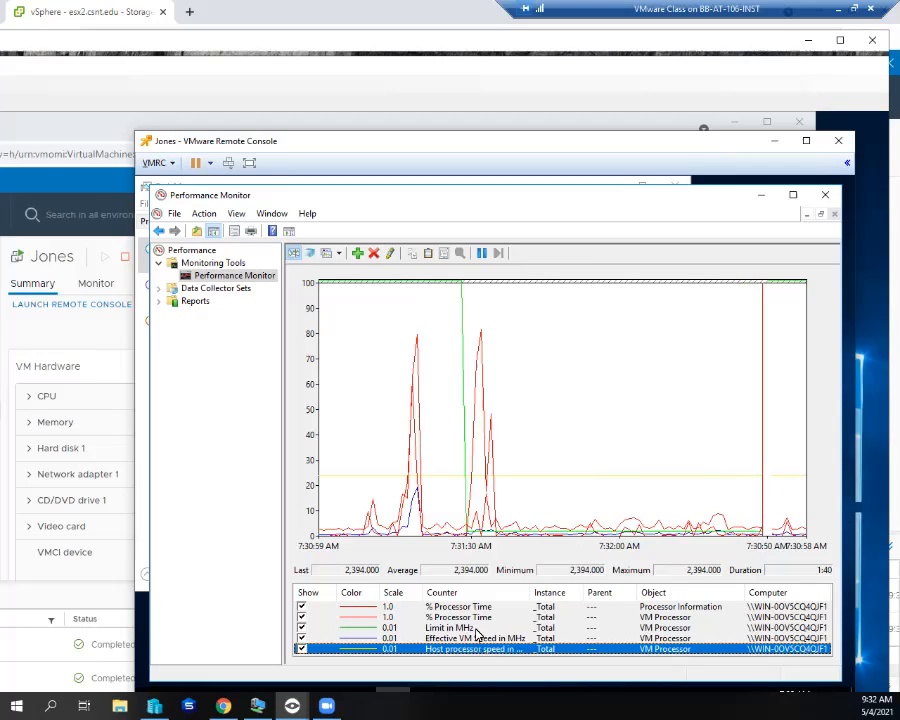
{"action": "left_click", "coordinate": [474, 628]}
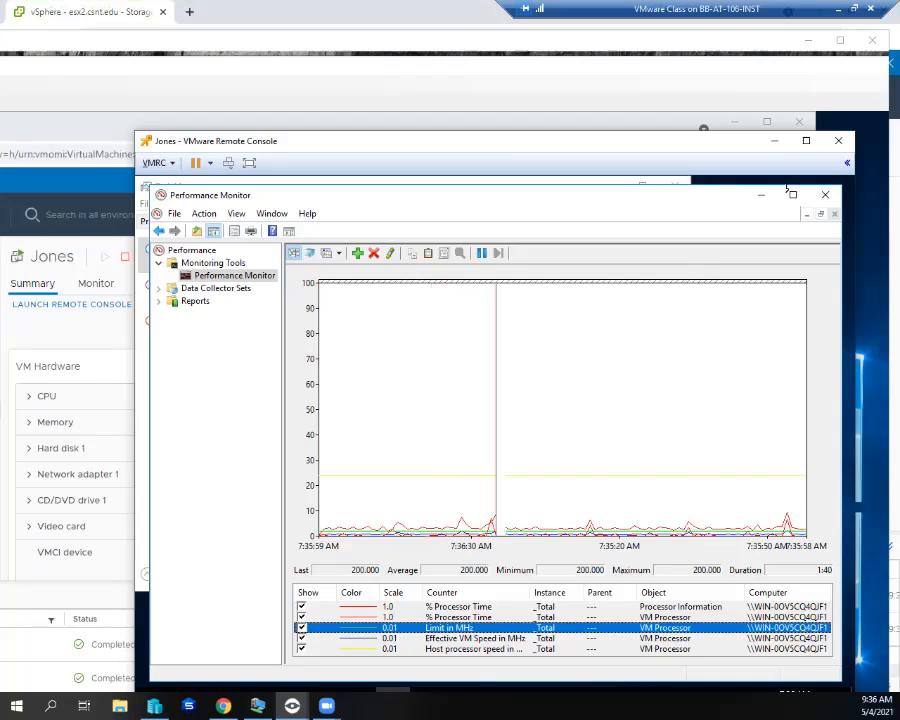
- Close Performance Monitor and review the memory, Ethernet and CPU graphs, then the Details process list
{"action": "left_click", "coordinate": [826, 196]}
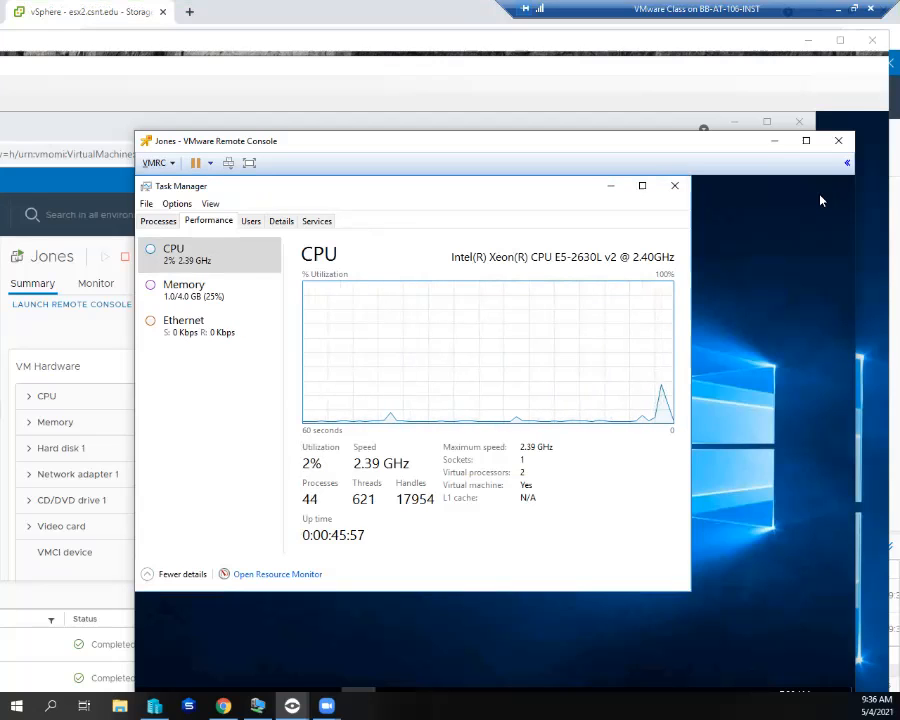
{"action": "left_click", "coordinate": [193, 290]}
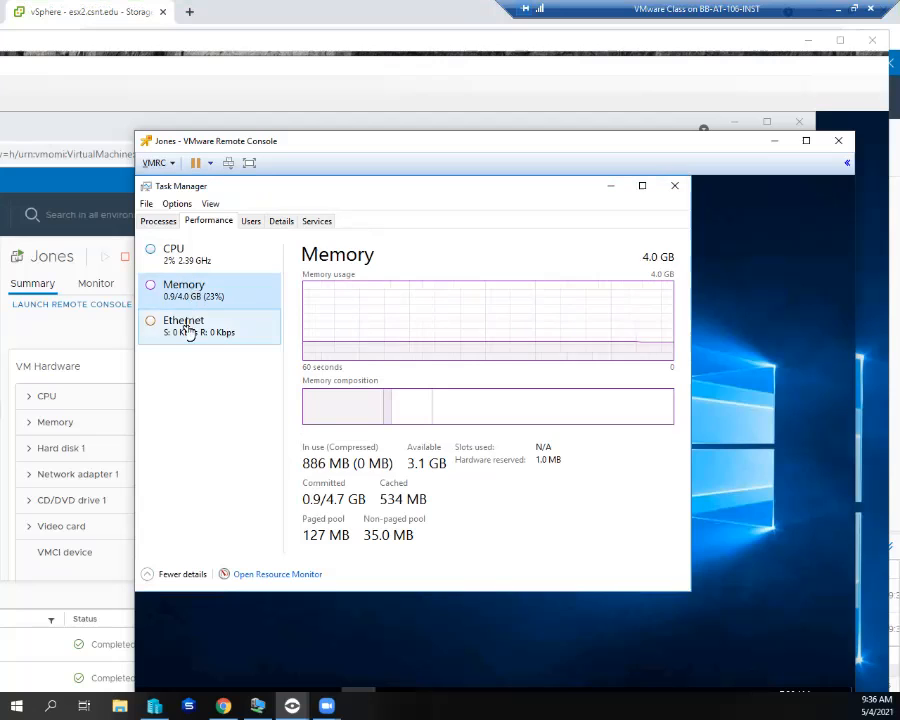
{"action": "left_click", "coordinate": [188, 332]}
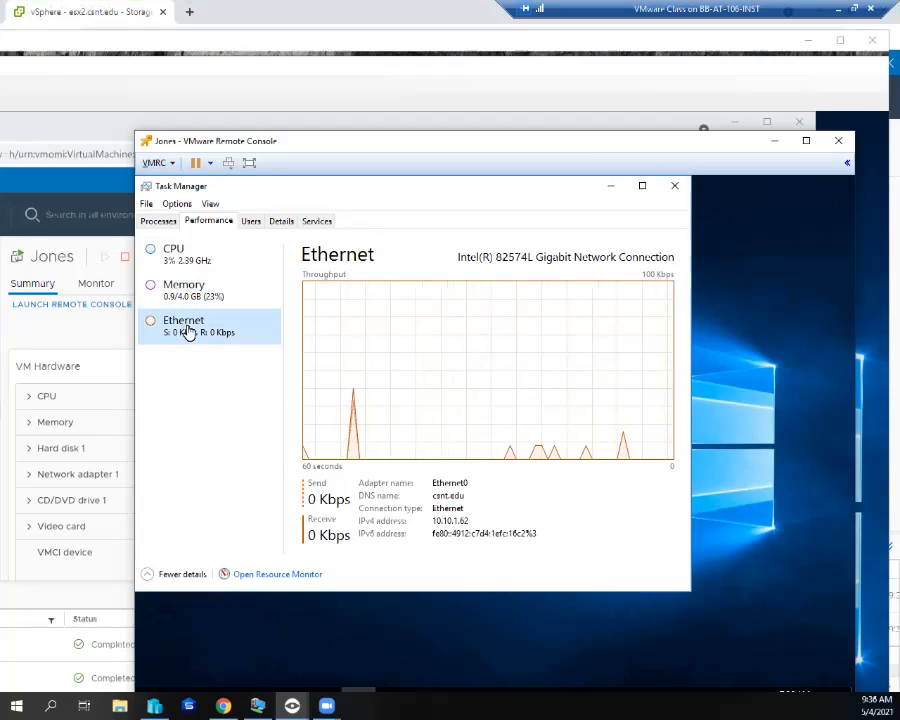
{"action": "left_click", "coordinate": [192, 263]}
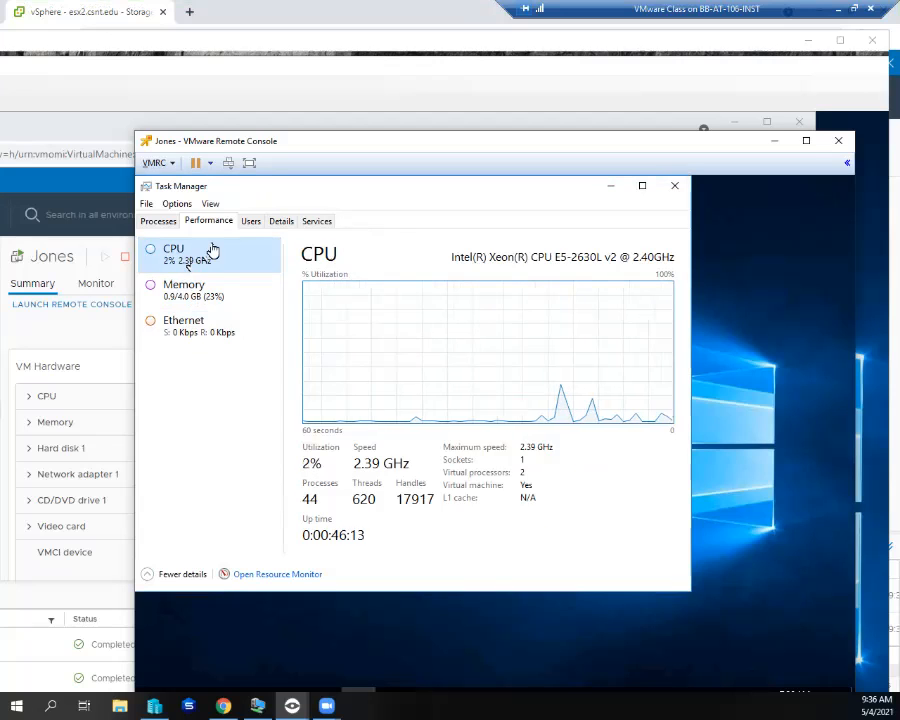
{"action": "left_click", "coordinate": [279, 222]}
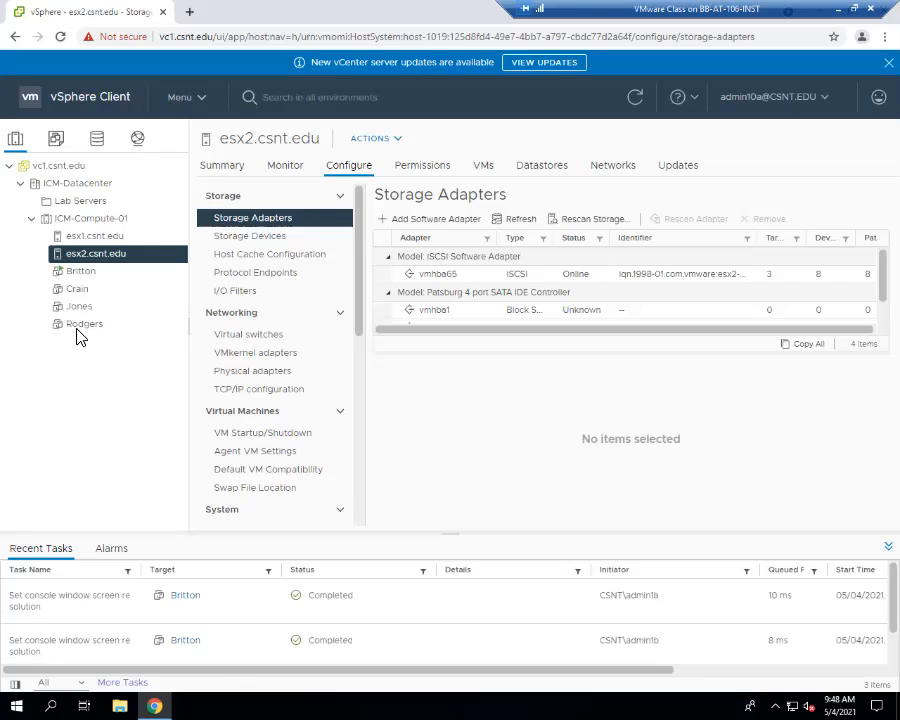
- Open the Rodgers VM's actions menu, then dismiss it without choosing an option
{"action": "right_click", "coordinate": [74, 334]}
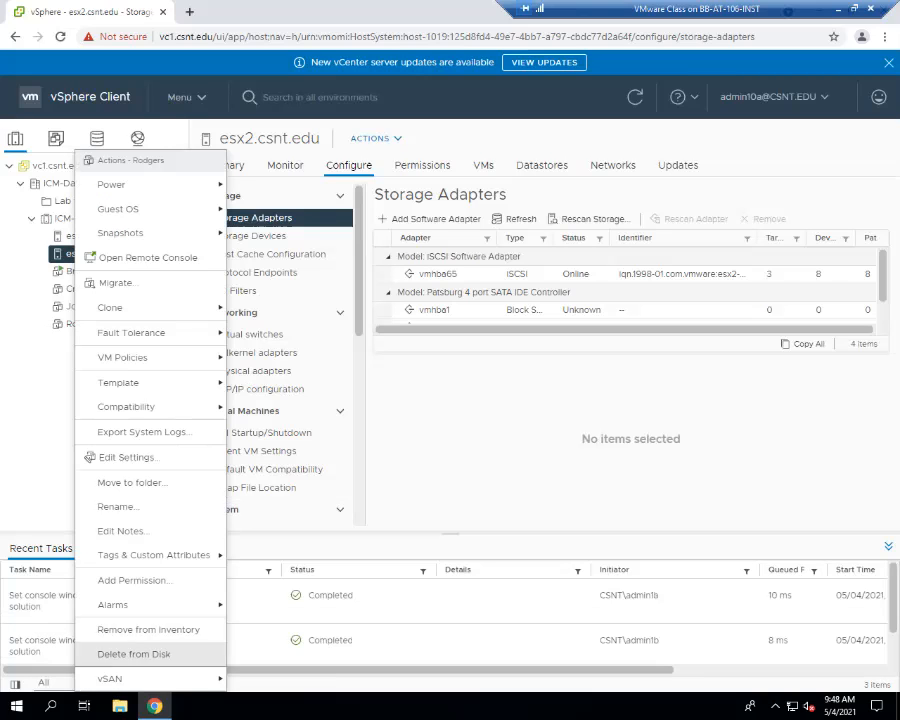
{"action": "left_click", "coordinate": [16, 404]}
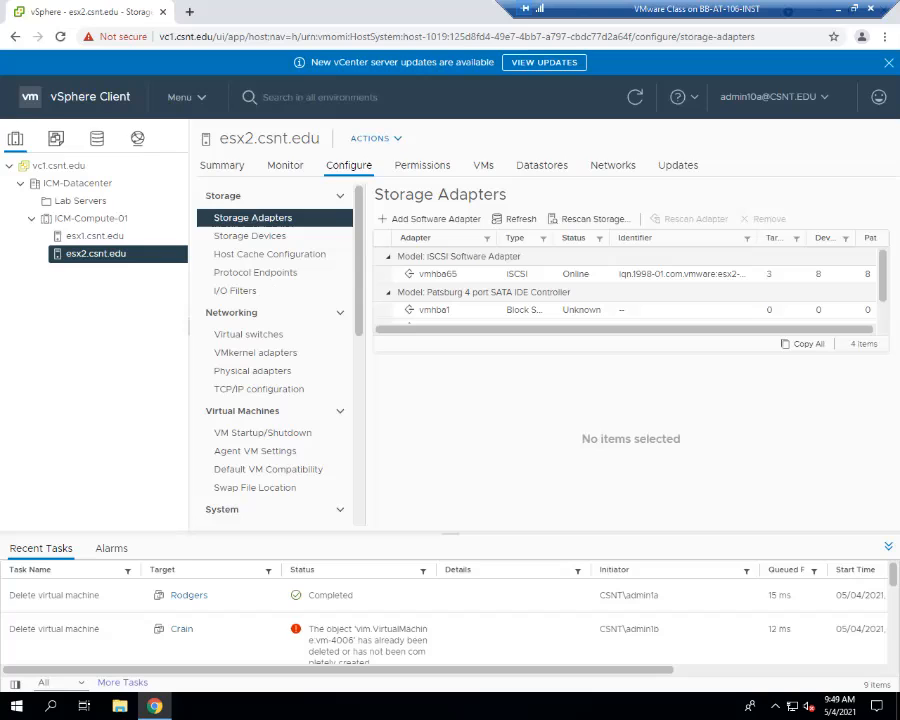
{"action": "left_click_drag", "start_coordinate": [899, 117], "coordinate": [417, 69]}
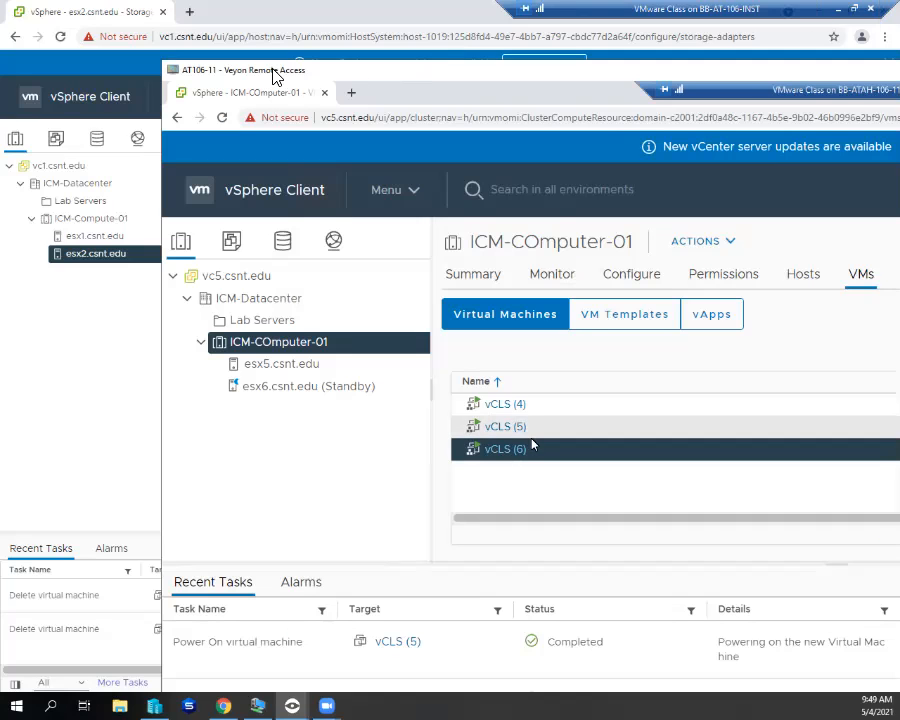
{"action": "double_click", "coordinate": [175, 71]}
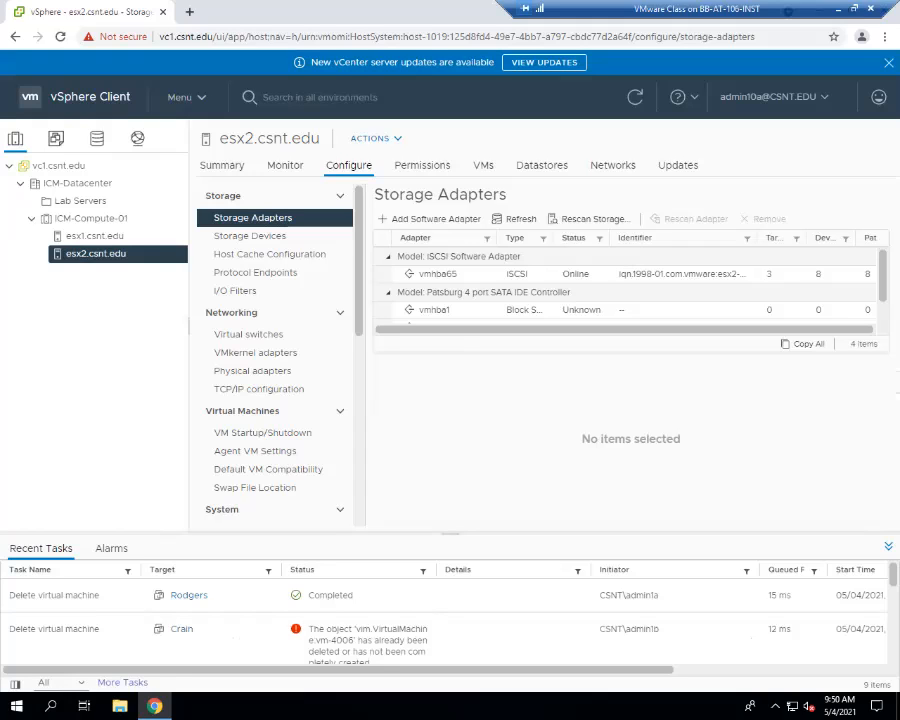
- Open the ICM-Compute-01 cluster's issues view and actions menu, then dismiss the menu
{"action": "left_click", "coordinate": [98, 222]}
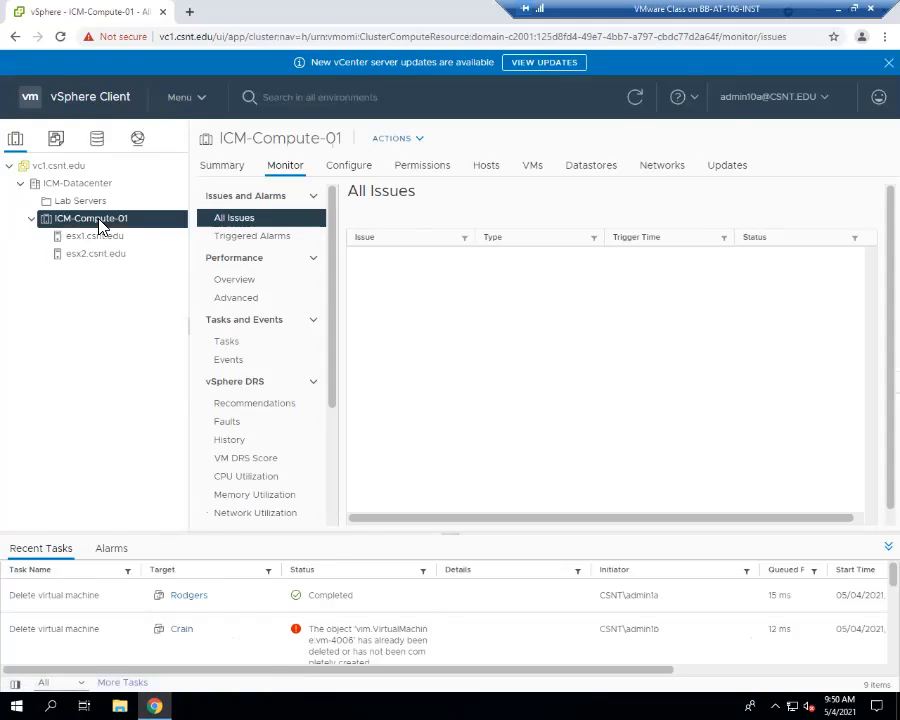
{"action": "right_click", "coordinate": [98, 224]}
{"action": "left_click", "coordinate": [22, 251]}
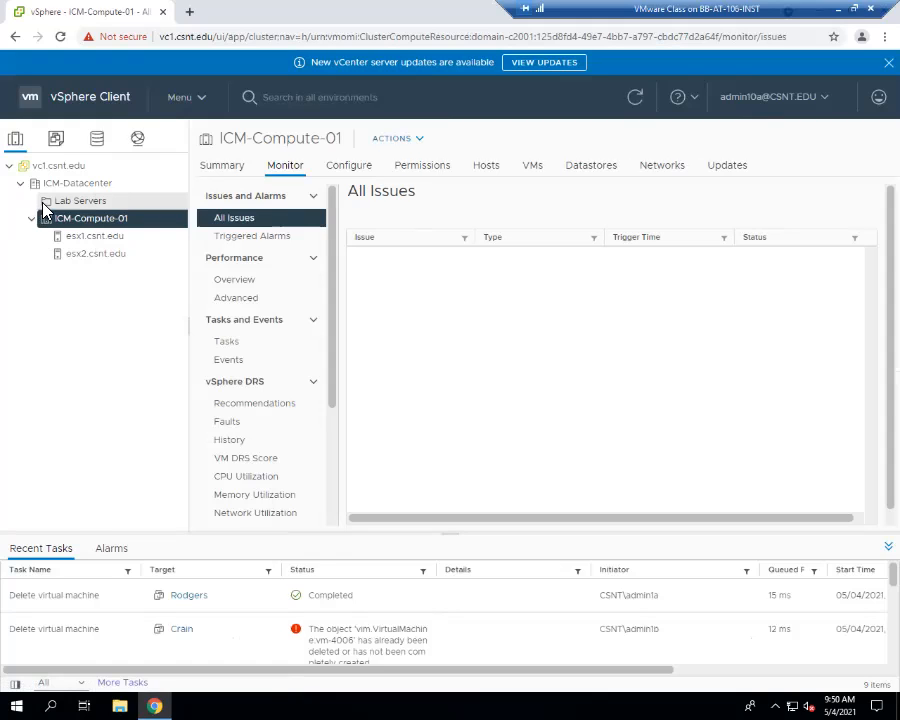
- Put esx2 into maintenance mode and drag esx1 out of ICM-Compute-01 into ICM-Datacenter
{"action": "right_click", "coordinate": [82, 259]}
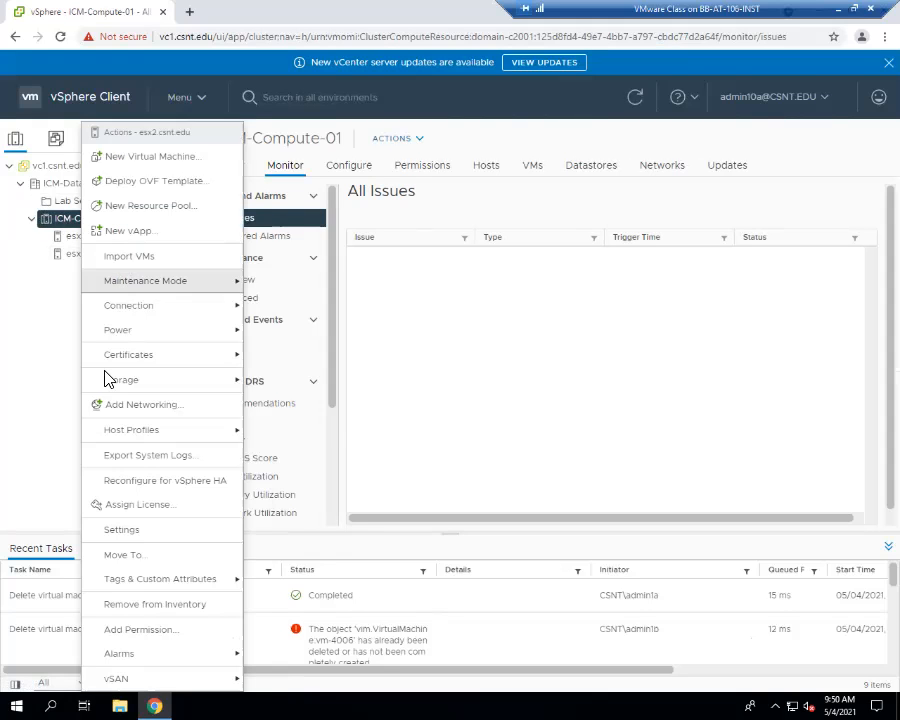
{"action": "mouse_move", "coordinate": [167, 300]}
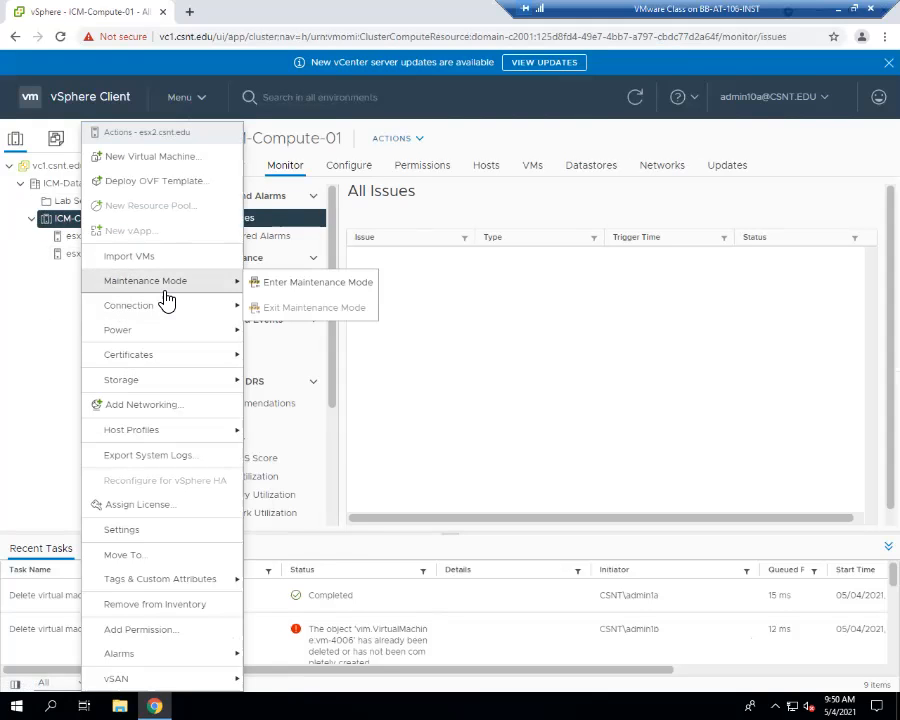
{"action": "left_click", "coordinate": [68, 315]}
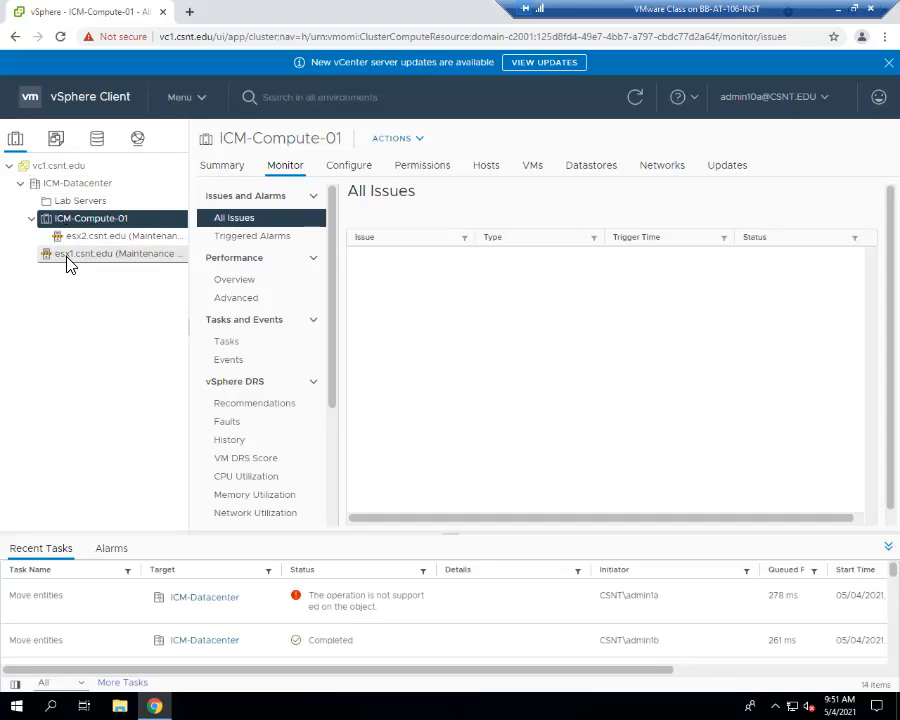
{"action": "left_click_drag", "start_coordinate": [44, 260], "coordinate": [54, 226]}
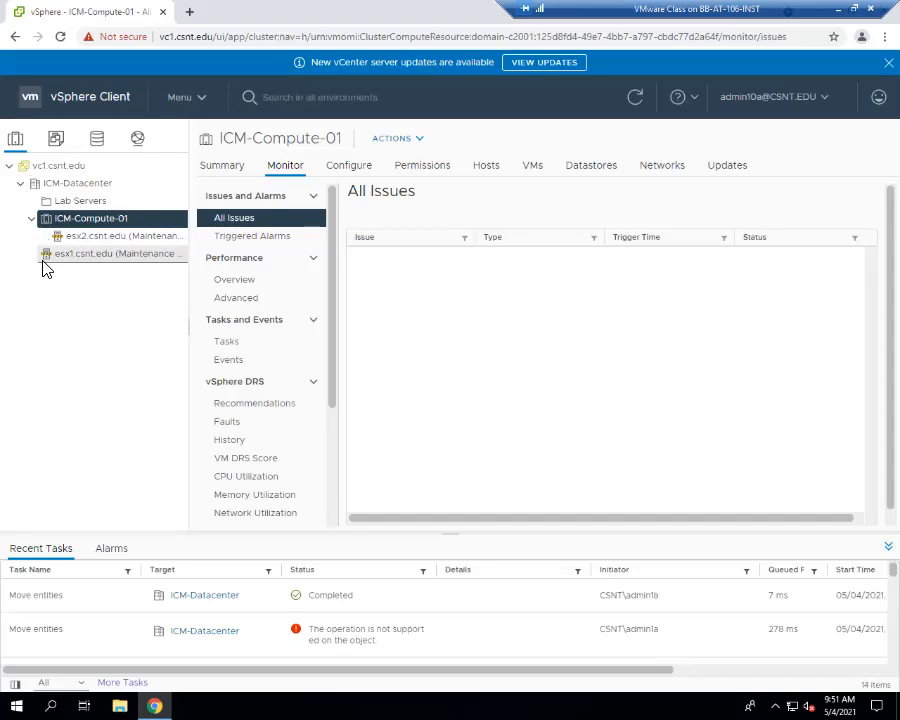
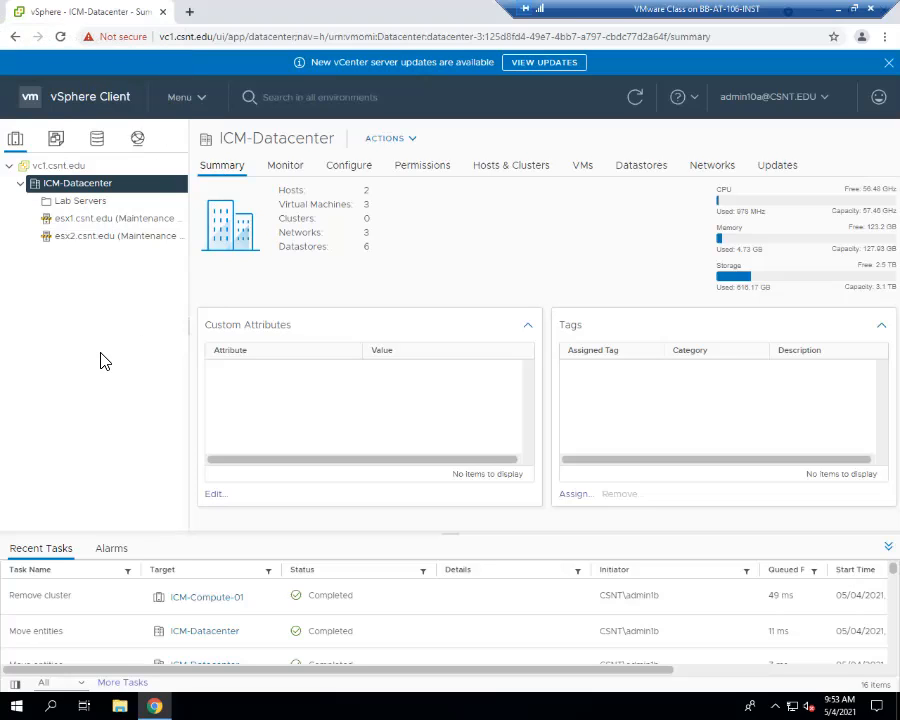
- Browse the files on share-03, Share-02, Share-01 and NFS_Library for leftover VM folders
{"action": "left_click", "coordinate": [97, 140]}
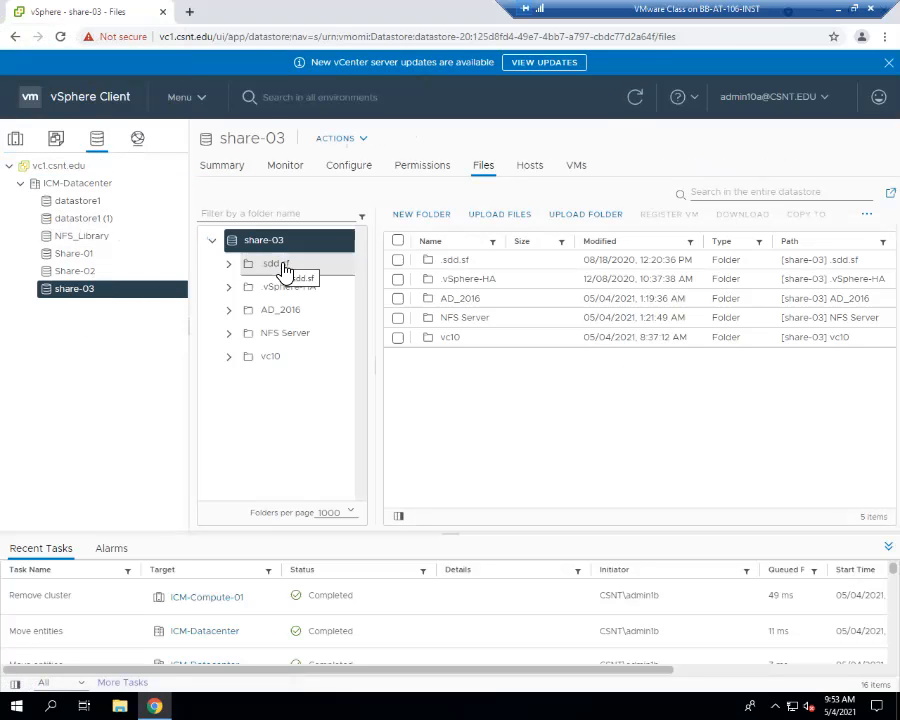
{"action": "left_click", "coordinate": [92, 274]}
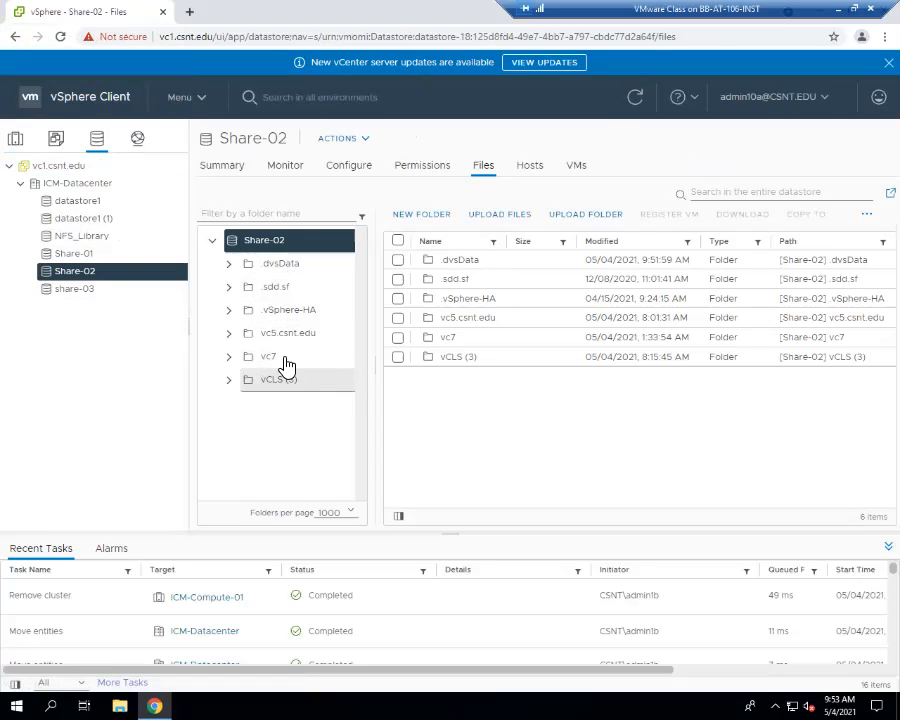
{"action": "left_click", "coordinate": [70, 256]}
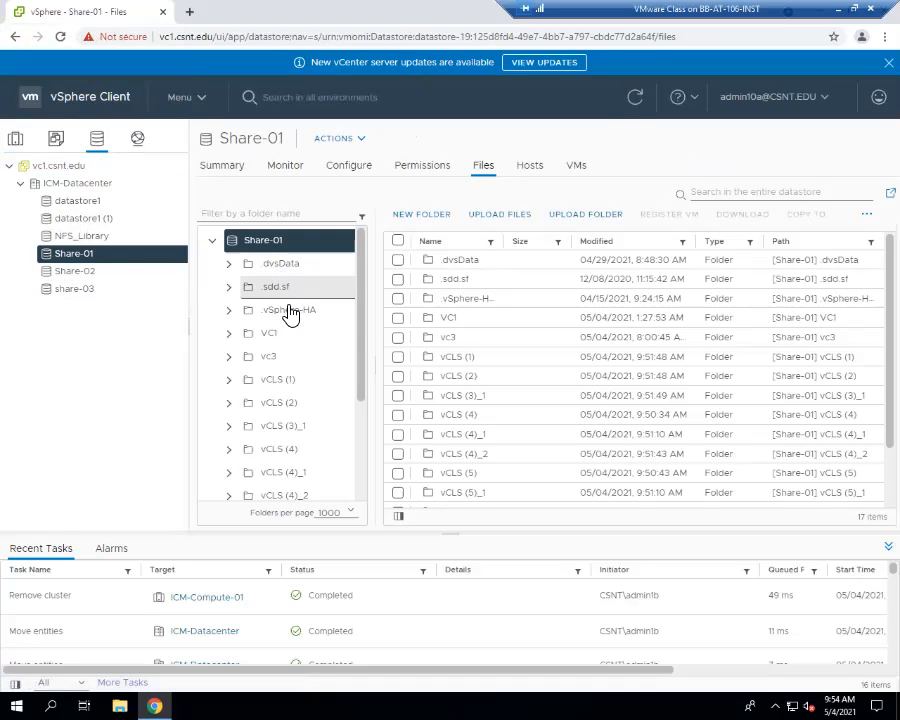
{"action": "scroll", "coordinate": [321, 371], "scroll_direction": "down", "scroll_amount": 2}
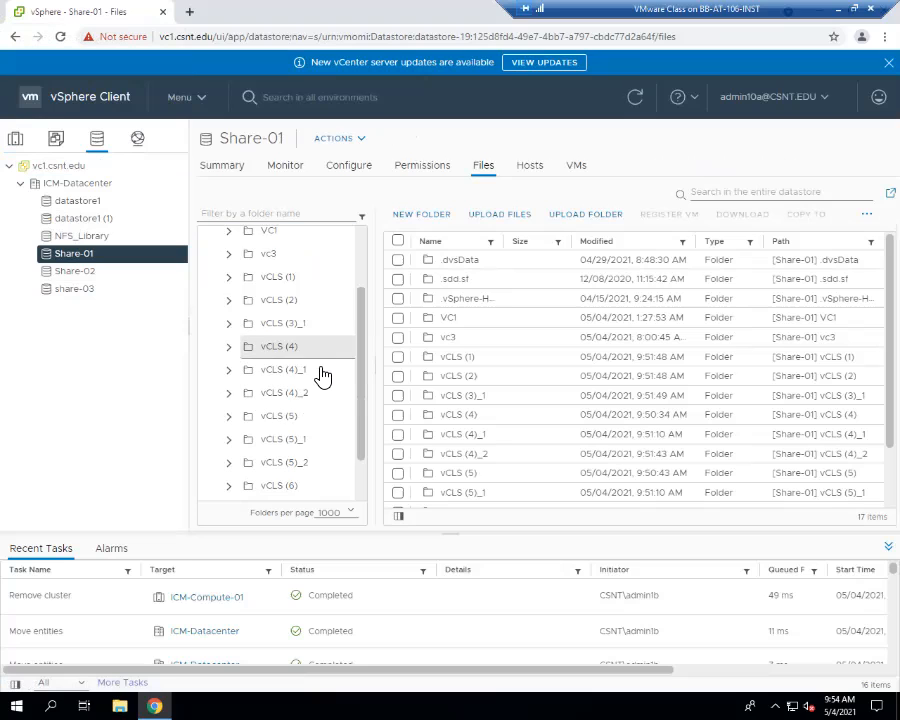
{"action": "scroll", "coordinate": [300, 360], "scroll_direction": "up", "scroll_amount": 2}
{"action": "left_click", "coordinate": [82, 235]}
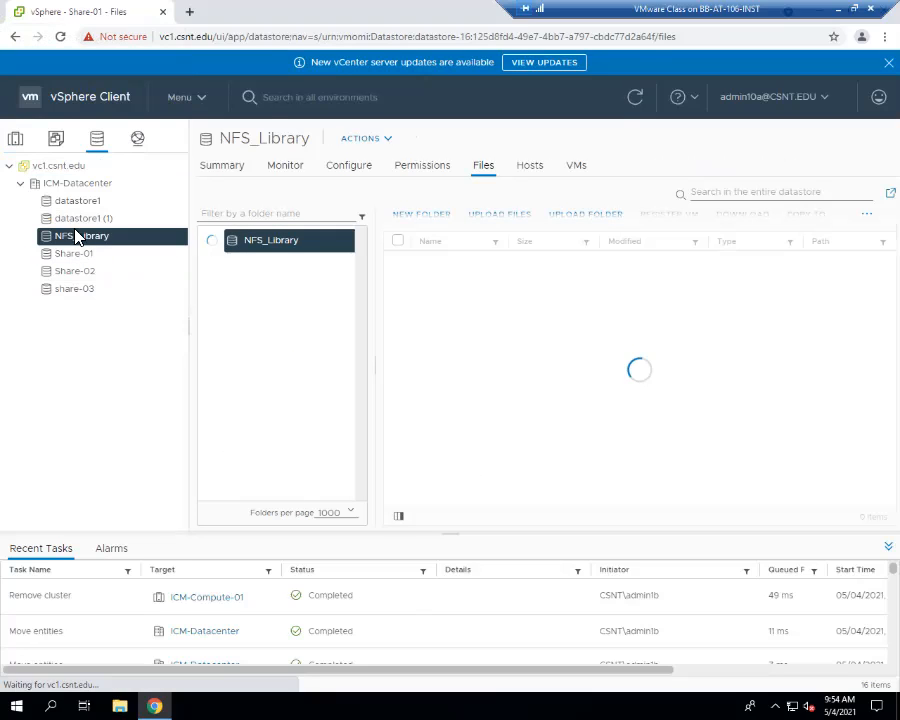
{"action": "left_click", "coordinate": [20, 143]}
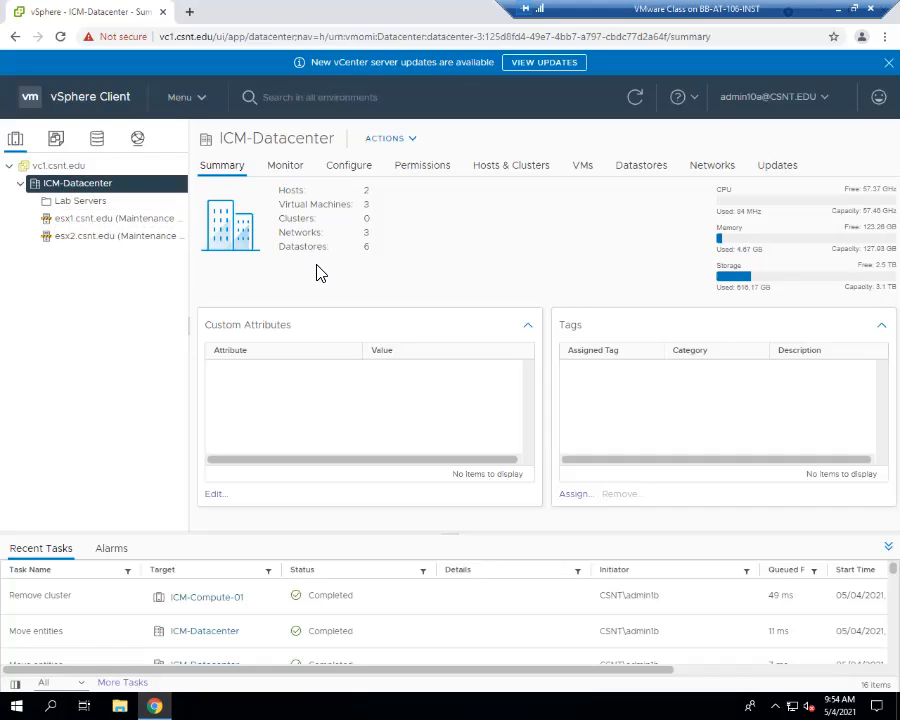
- Review esx2.csnt.edu's actions menu and configuration page without changing anything, then collapse the host
{"action": "right_click", "coordinate": [108, 236]}
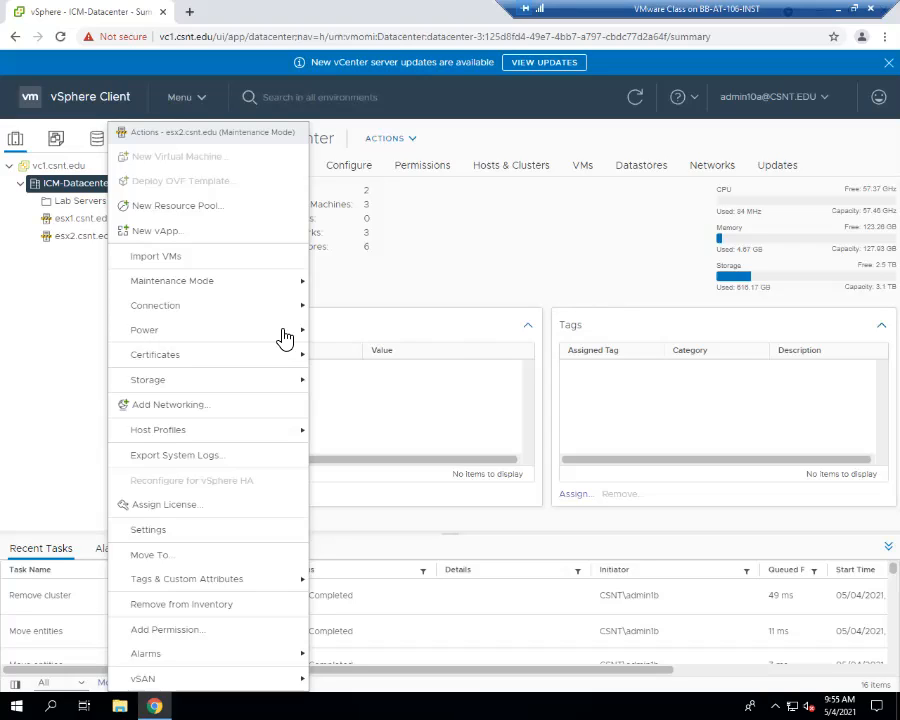
{"action": "left_click", "coordinate": [22, 332]}
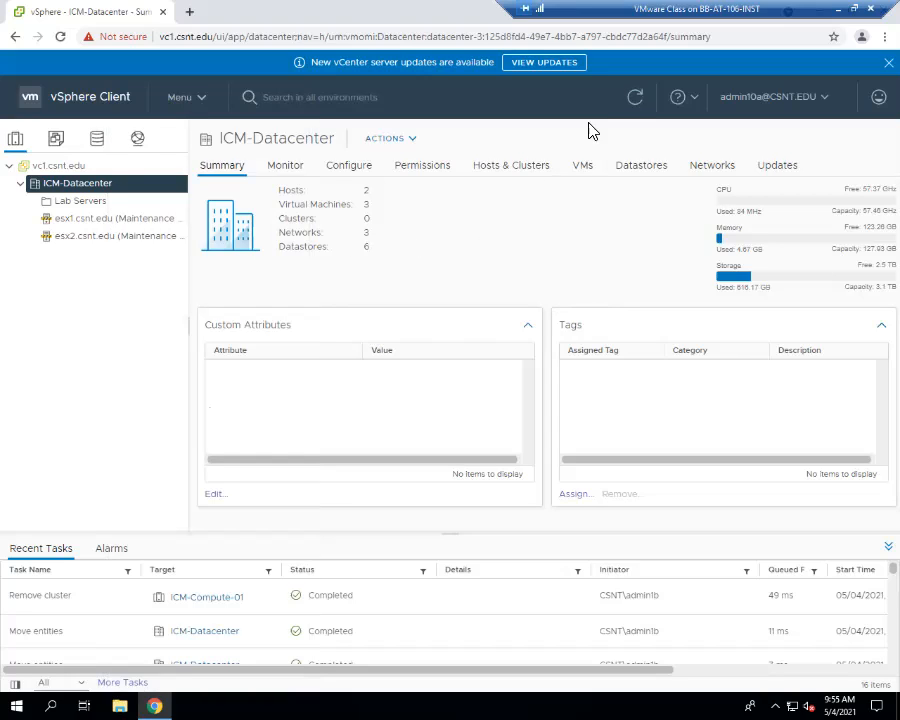
{"action": "right_click", "coordinate": [112, 237]}
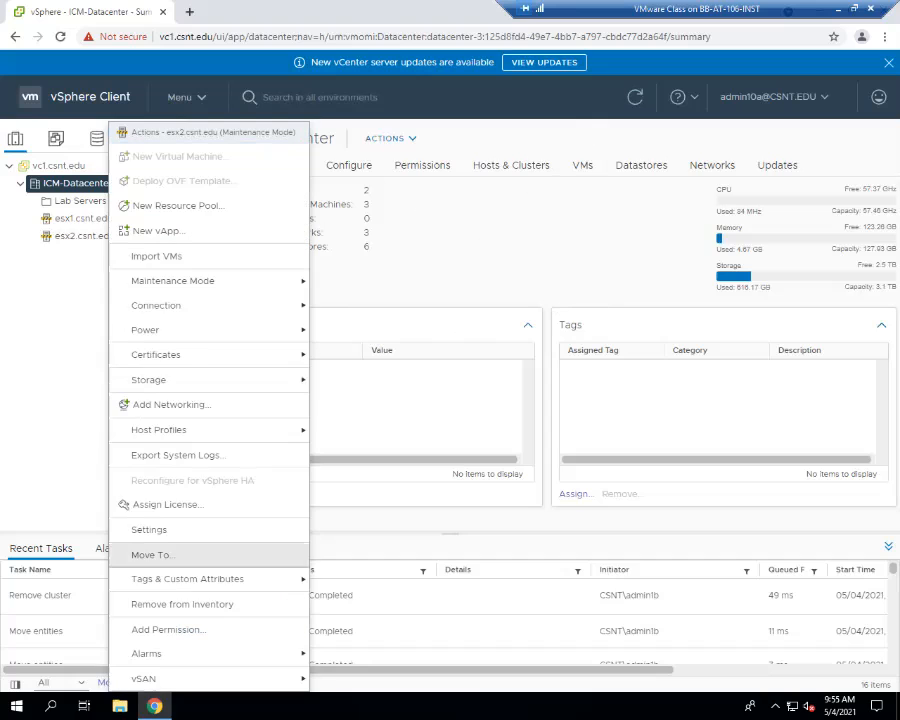
{"action": "left_click", "coordinate": [86, 437]}
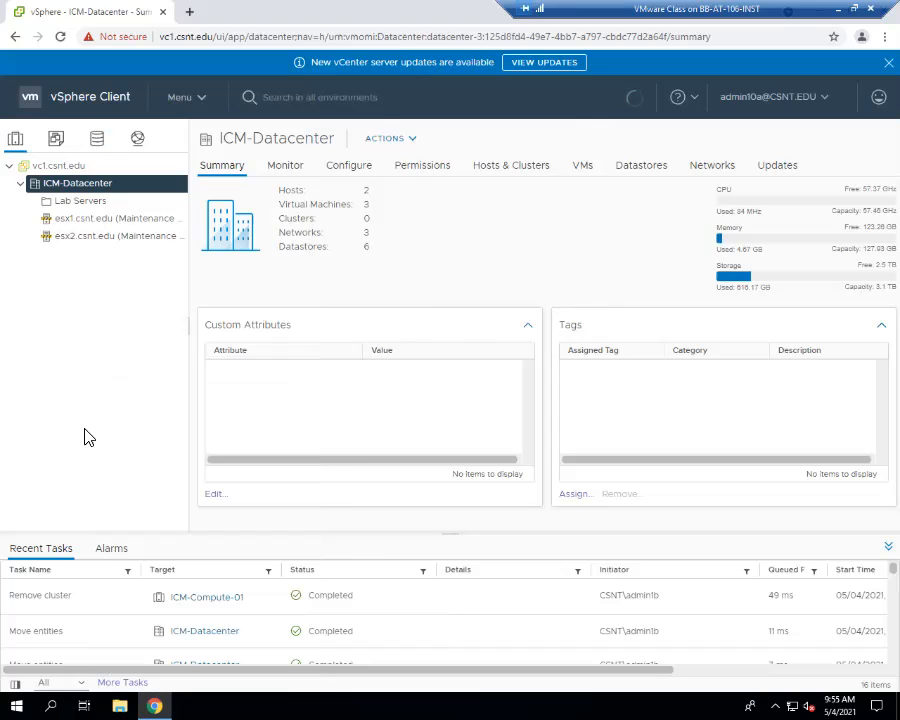
{"action": "left_click", "coordinate": [121, 235]}
{"action": "right_click", "coordinate": [121, 235]}
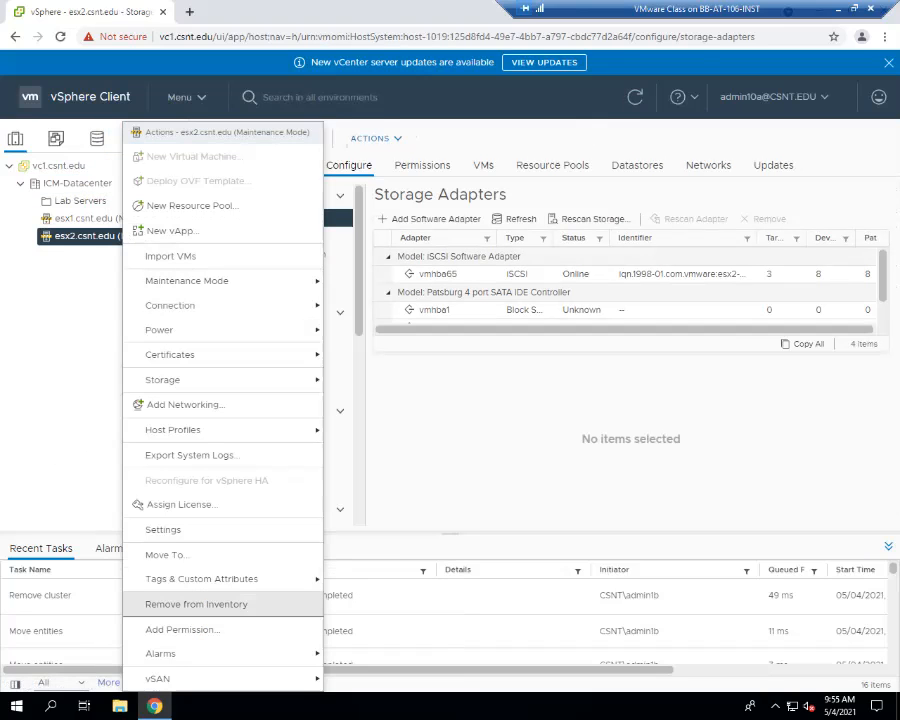
{"action": "left_click", "coordinate": [54, 372]}
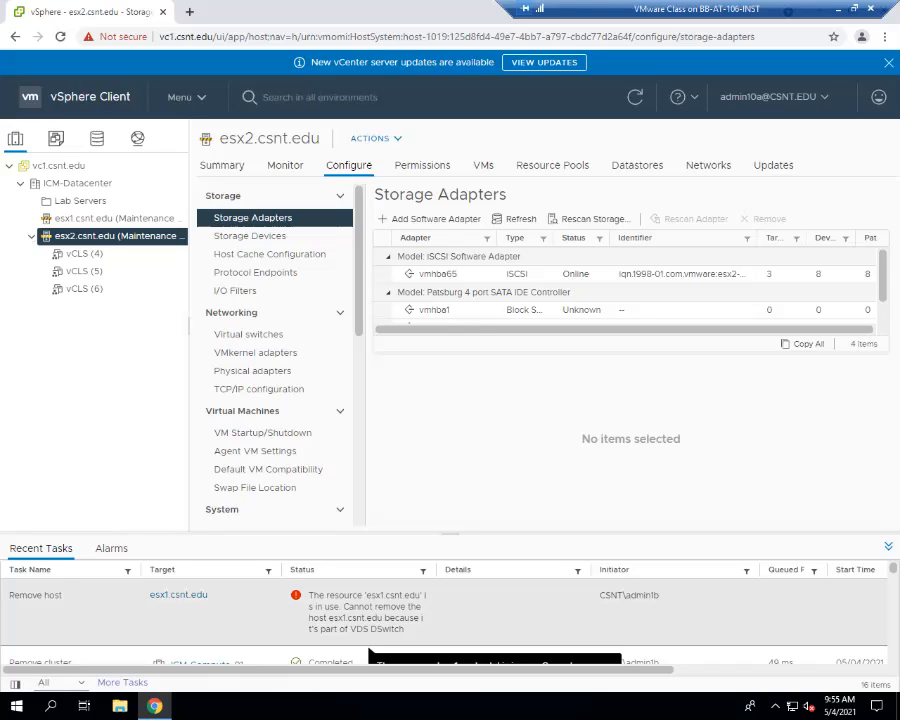
{"action": "left_click", "coordinate": [31, 236]}
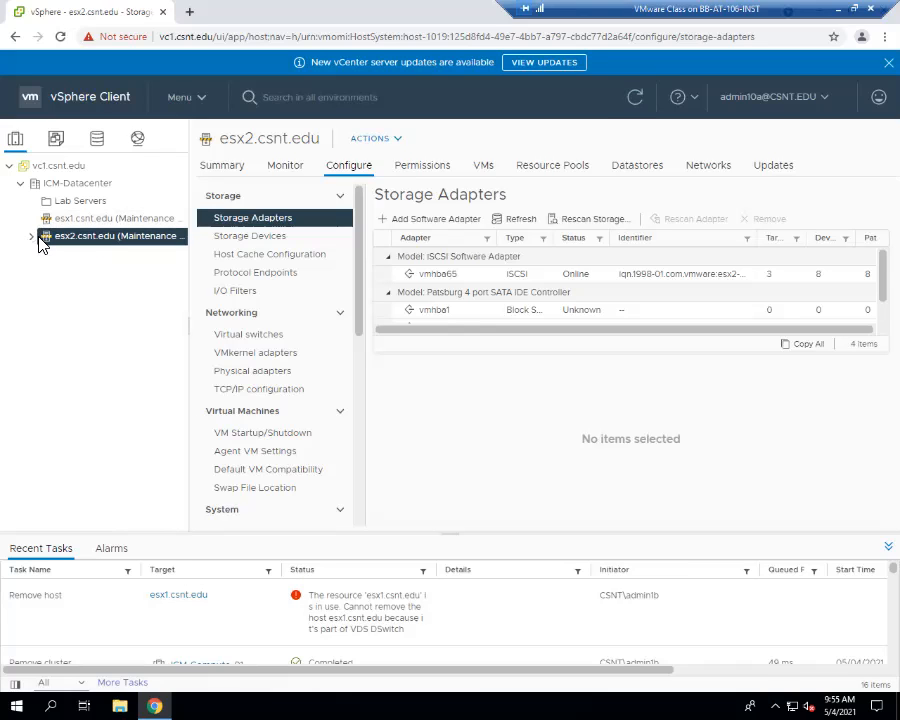
- In the Networking inventory, inspect actions for DS-production, DSwitch-DVUplinks-1032 and the DSwitch distributed switch
{"action": "right_click", "coordinate": [104, 246]}
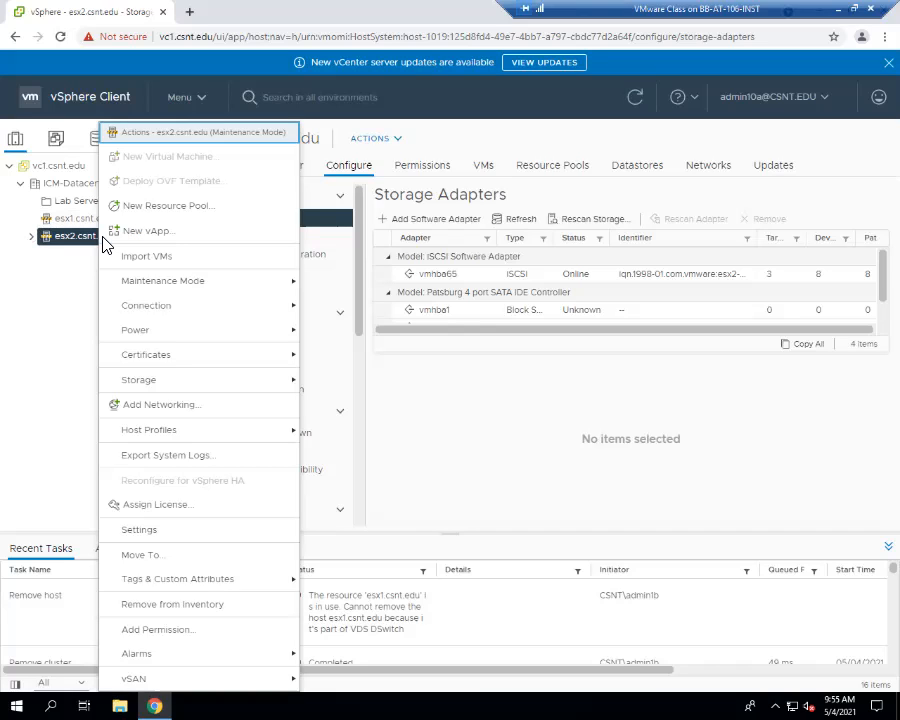
{"action": "left_click", "coordinate": [84, 330]}
{"action": "left_click", "coordinate": [140, 142]}
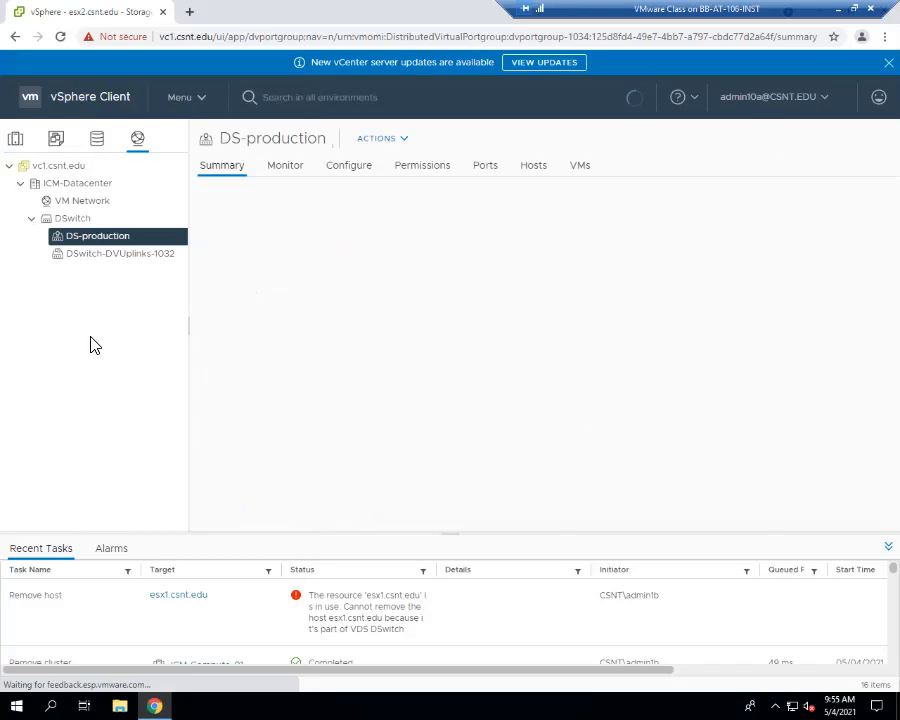
{"action": "right_click", "coordinate": [120, 239]}
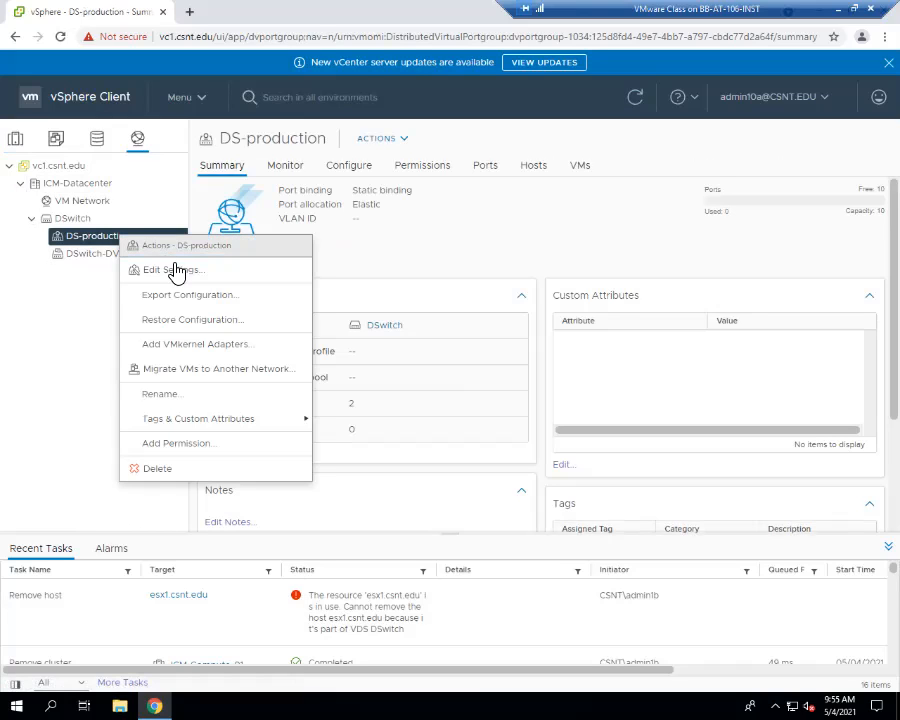
{"action": "left_click", "coordinate": [105, 257]}
{"action": "right_click", "coordinate": [109, 258]}
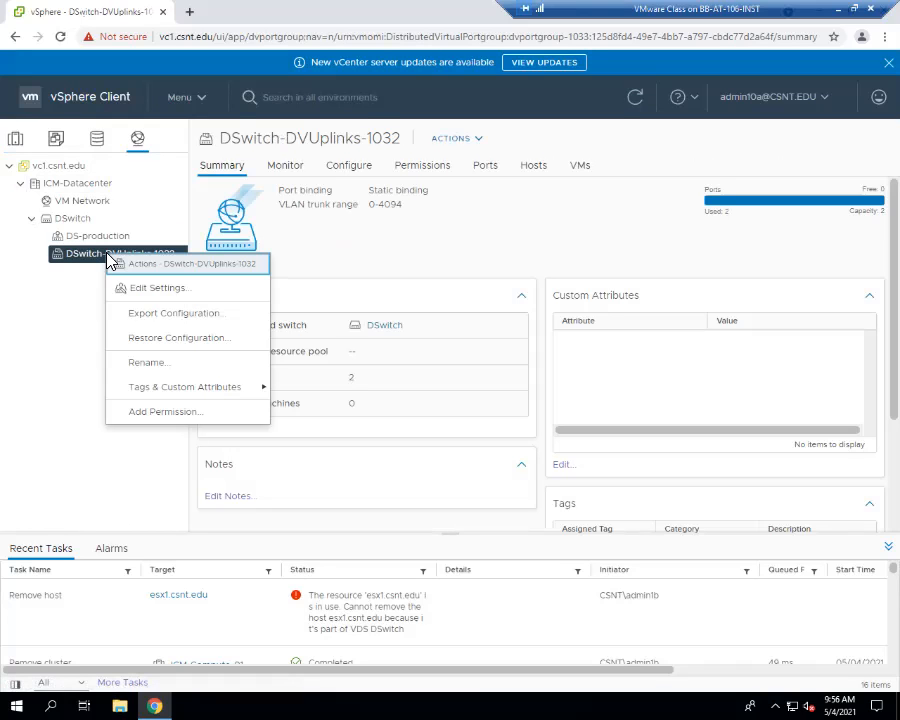
{"action": "right_click", "coordinate": [72, 222]}
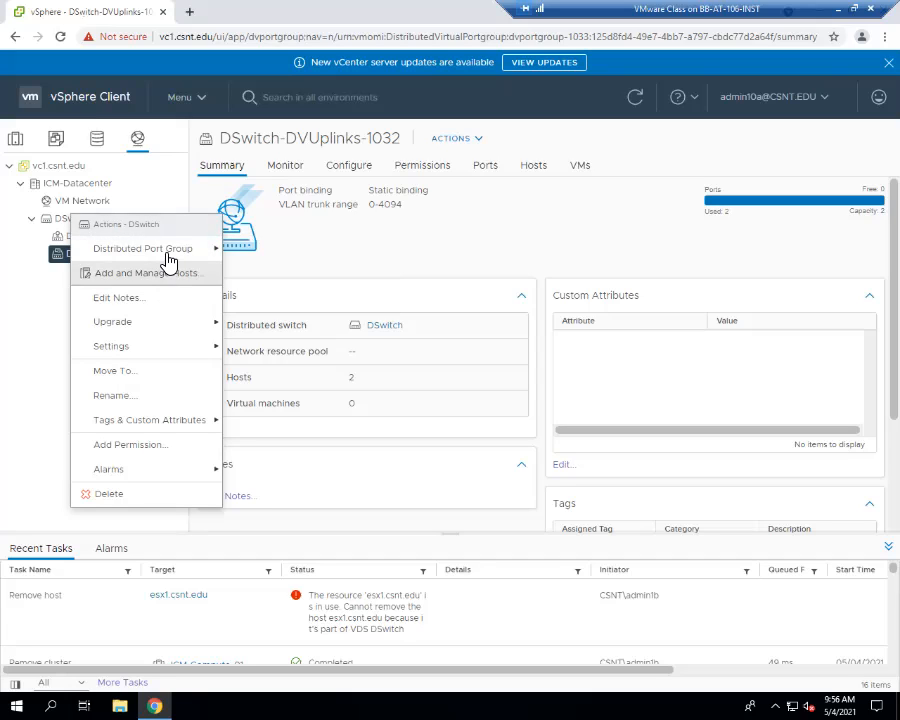
{"action": "mouse_move", "coordinate": [168, 261]}
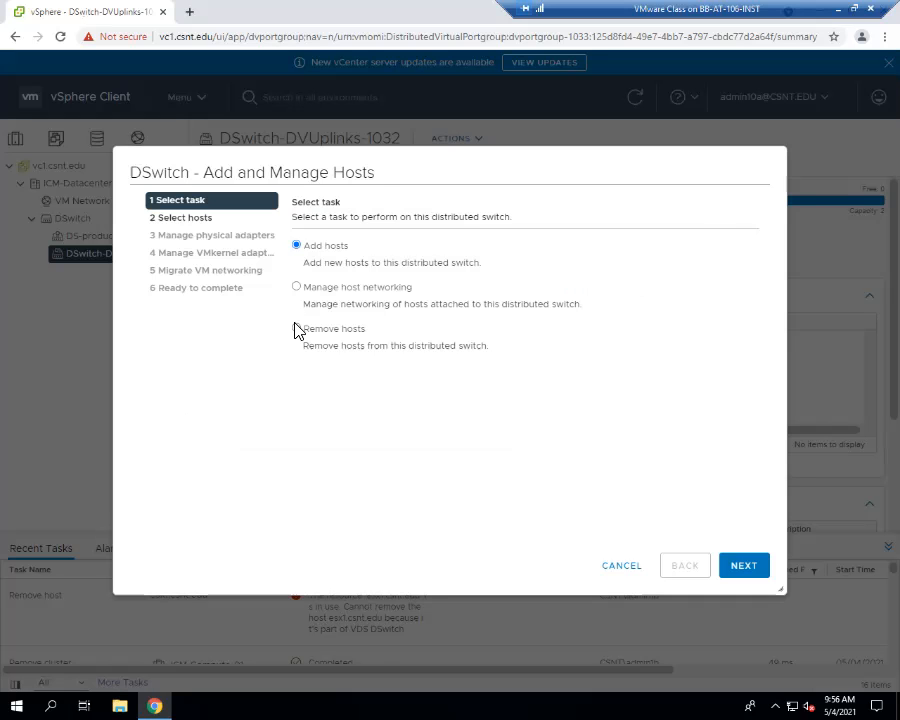
{"action": "left_click", "coordinate": [296, 328]}
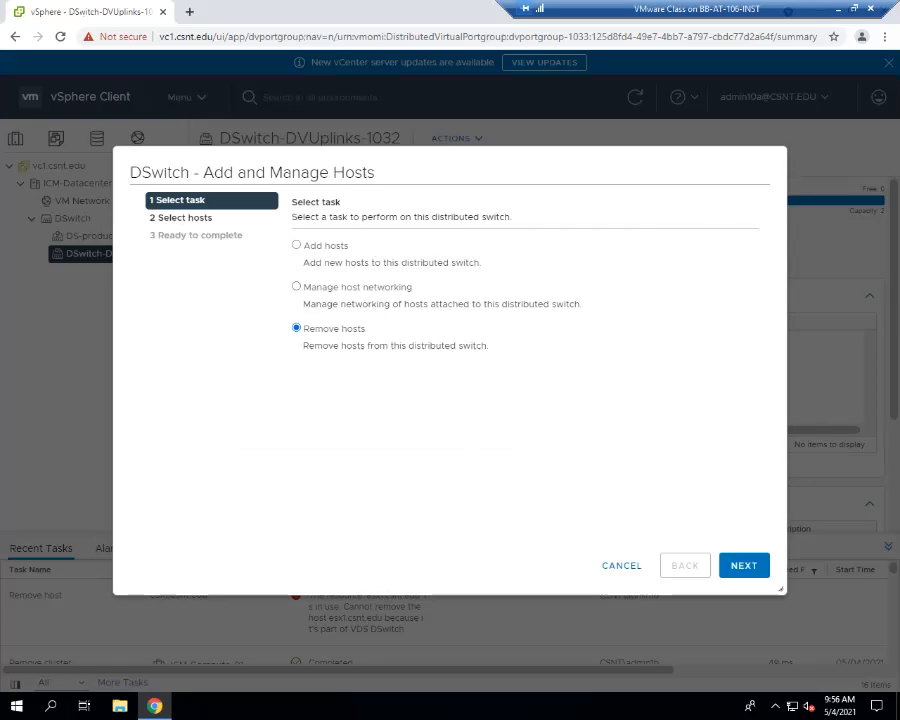
{"action": "left_click", "coordinate": [622, 566]}
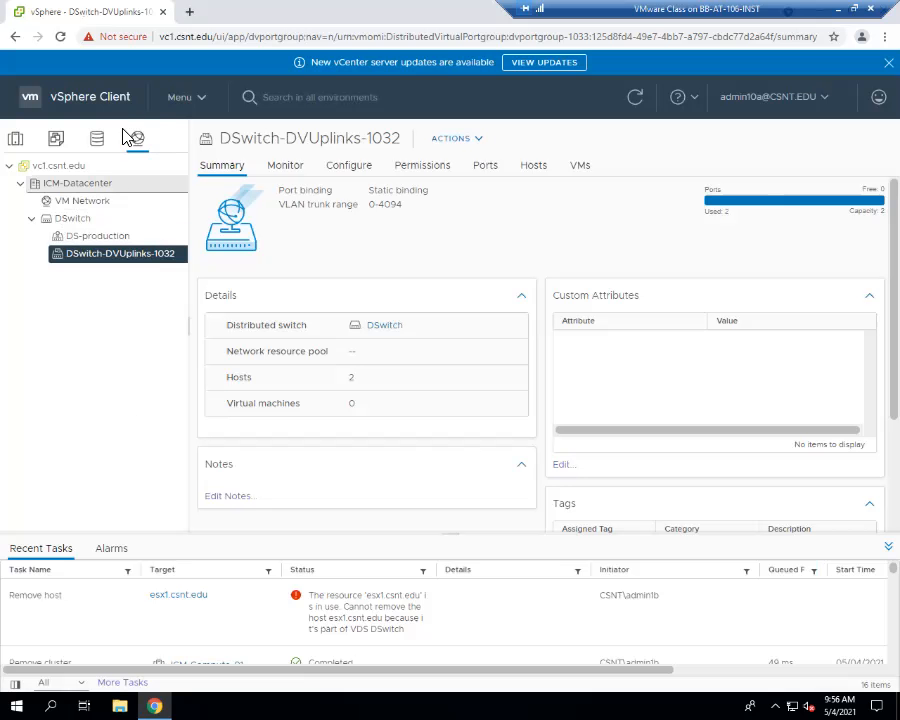
{"action": "right_click", "coordinate": [78, 223]}
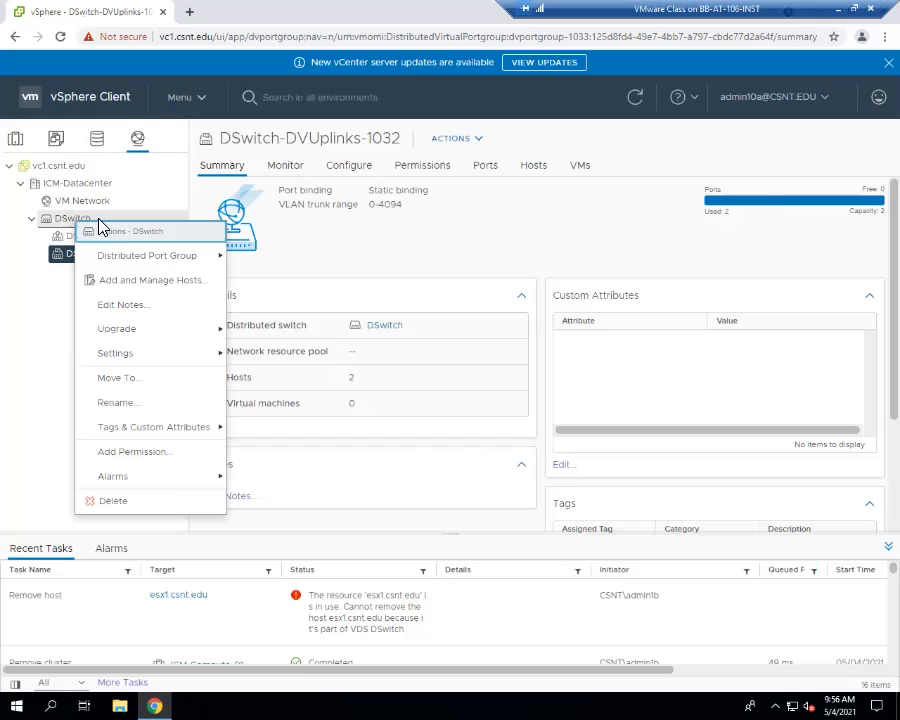
{"action": "left_click", "coordinate": [161, 285]}
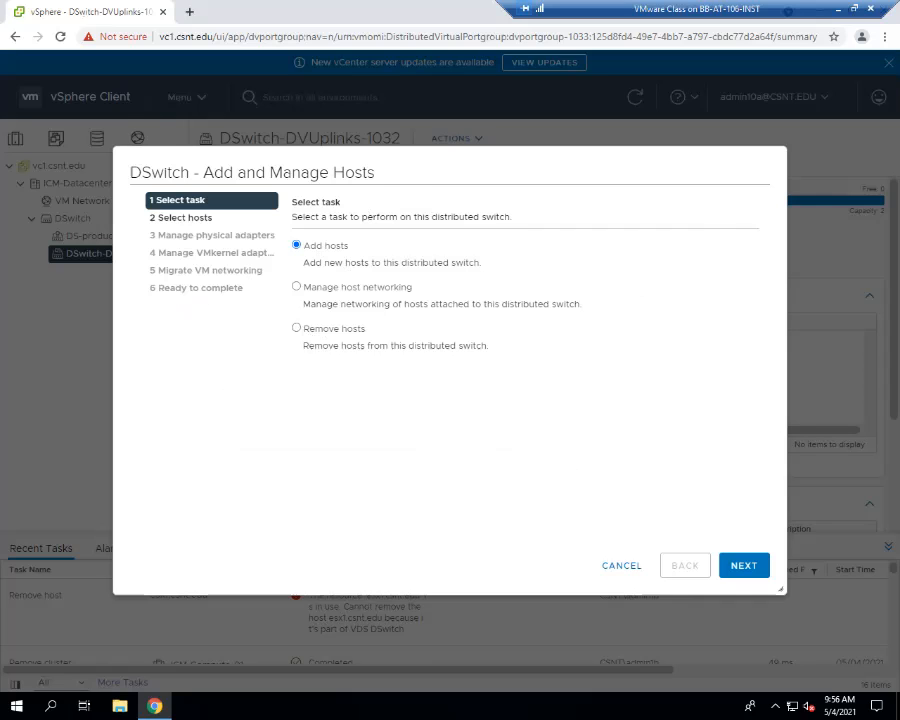
{"action": "left_click", "coordinate": [621, 566]}
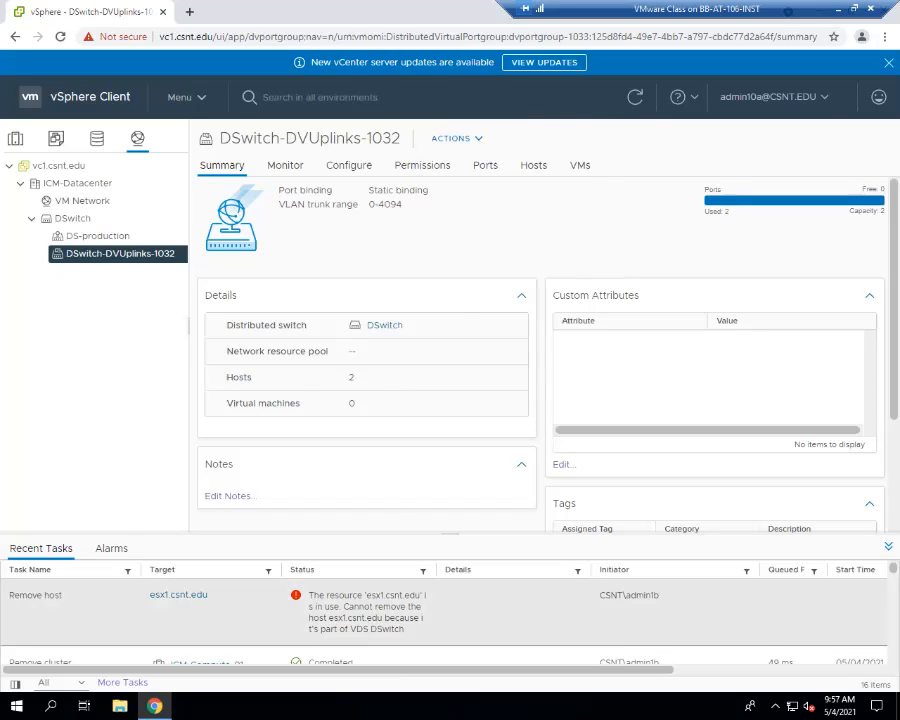
- Cancel DSwitch's Add and Manage Hosts wizard, read the failed Remove host error, and reveal the uplink group's 2 hosts
{"action": "left_click_drag", "start_coordinate": [138, 535], "coordinate": [137, 368]}
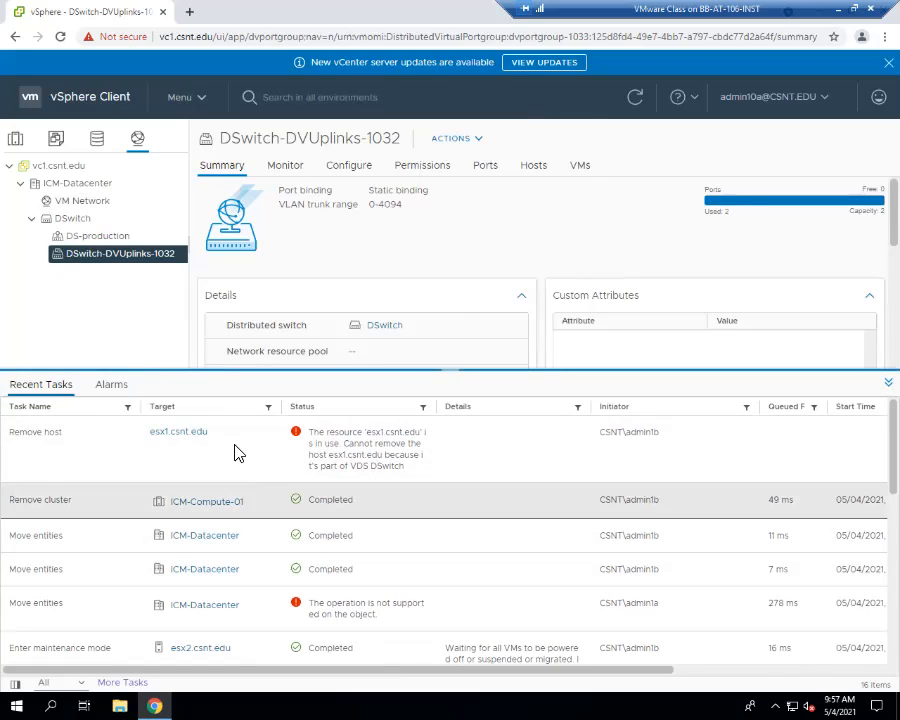
{"action": "right_click", "coordinate": [138, 261]}
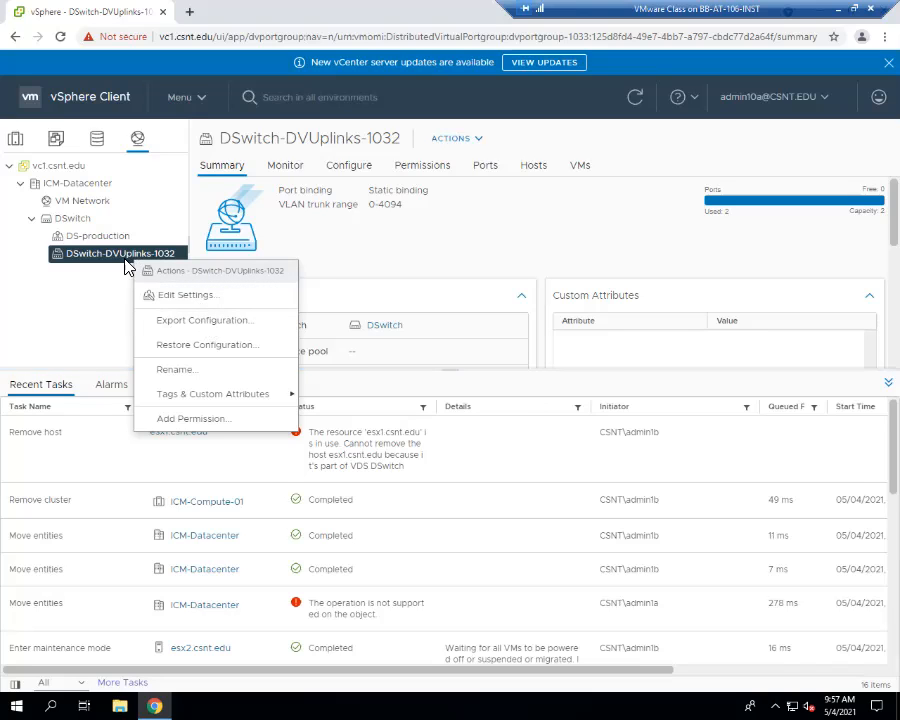
{"action": "right_click", "coordinate": [88, 222]}
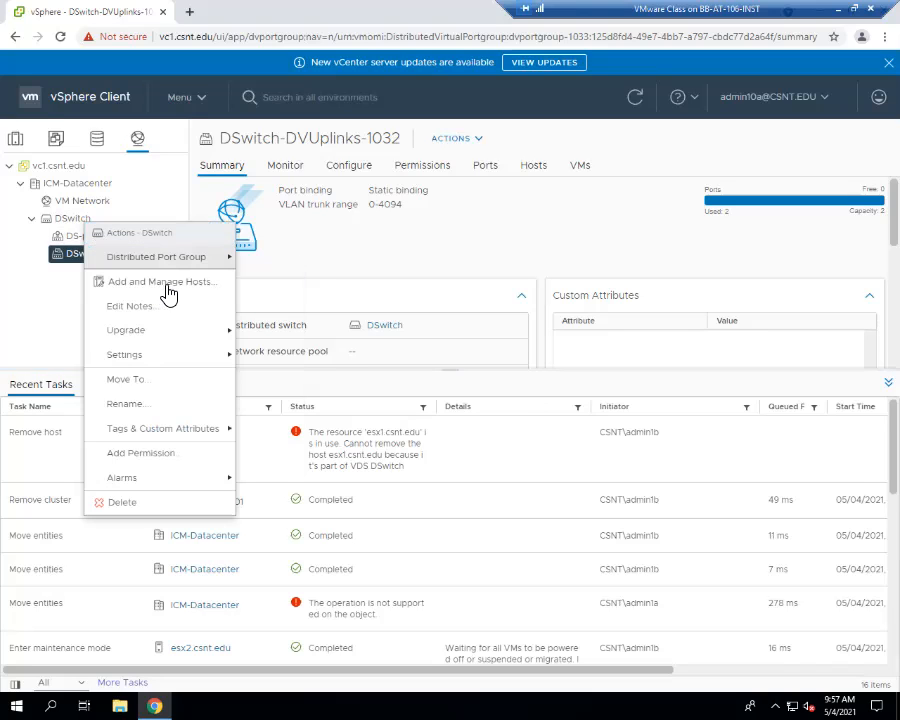
{"action": "left_click", "coordinate": [168, 286]}
{"action": "left_click", "coordinate": [342, 330]}
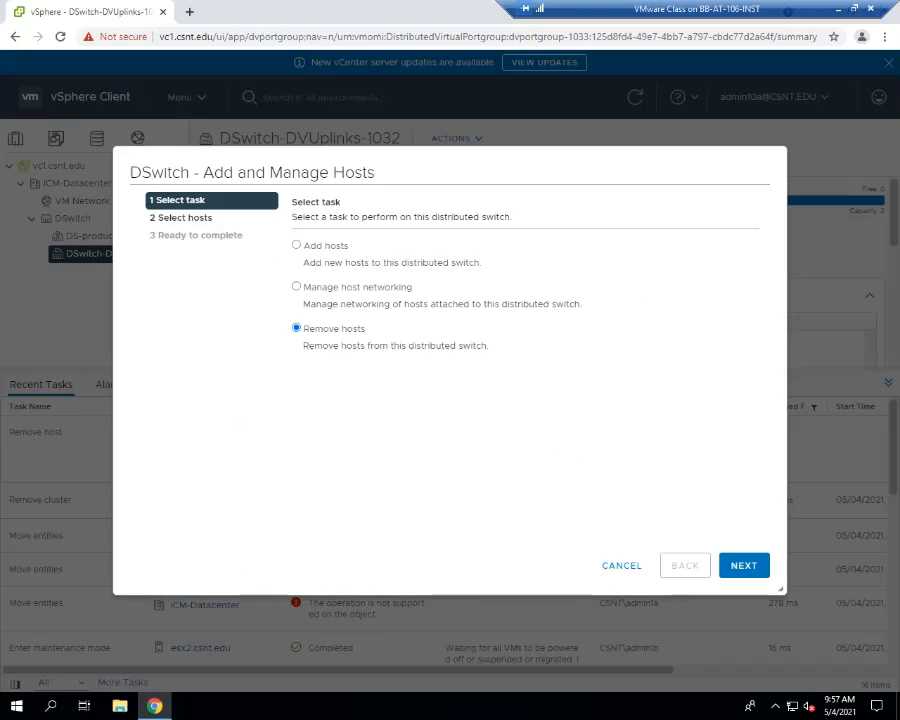
{"action": "left_click", "coordinate": [622, 566]}
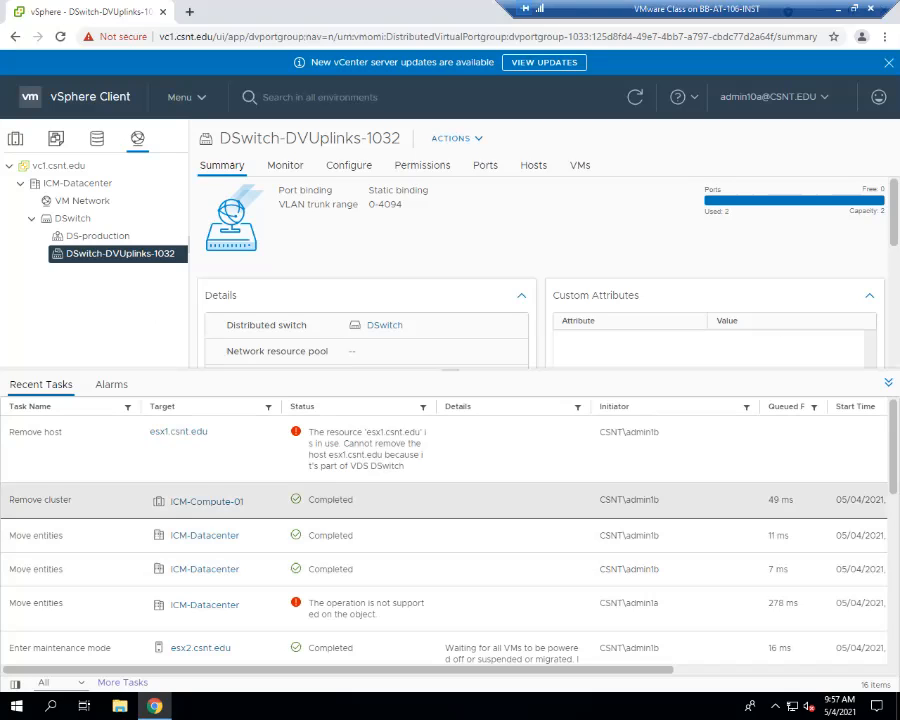
{"action": "left_click", "coordinate": [337, 452]}
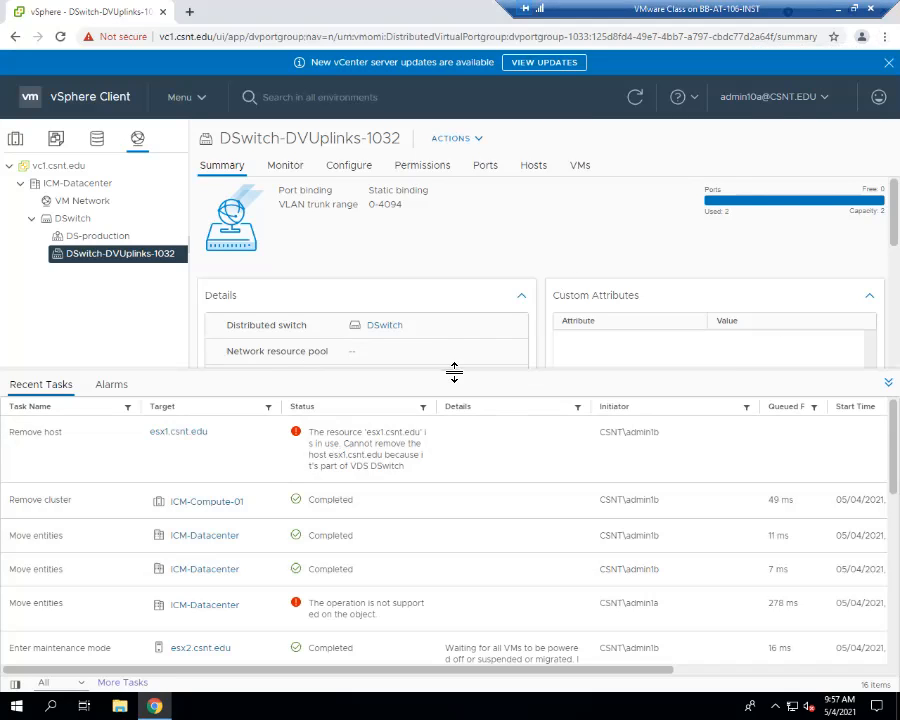
{"action": "left_click_drag", "start_coordinate": [452, 371], "coordinate": [452, 547]}
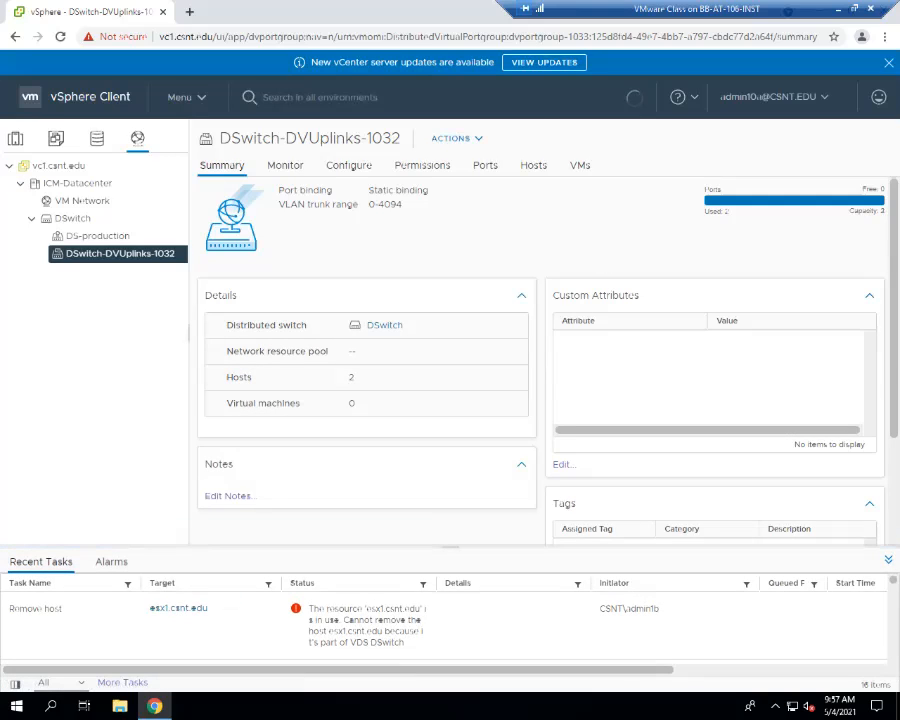
- Use DSwitch's Add and Manage Hosts wizard to remove attached hosts esx1.csnt.edu and esx2.csnt.edu
{"action": "left_click", "coordinate": [70, 218]}
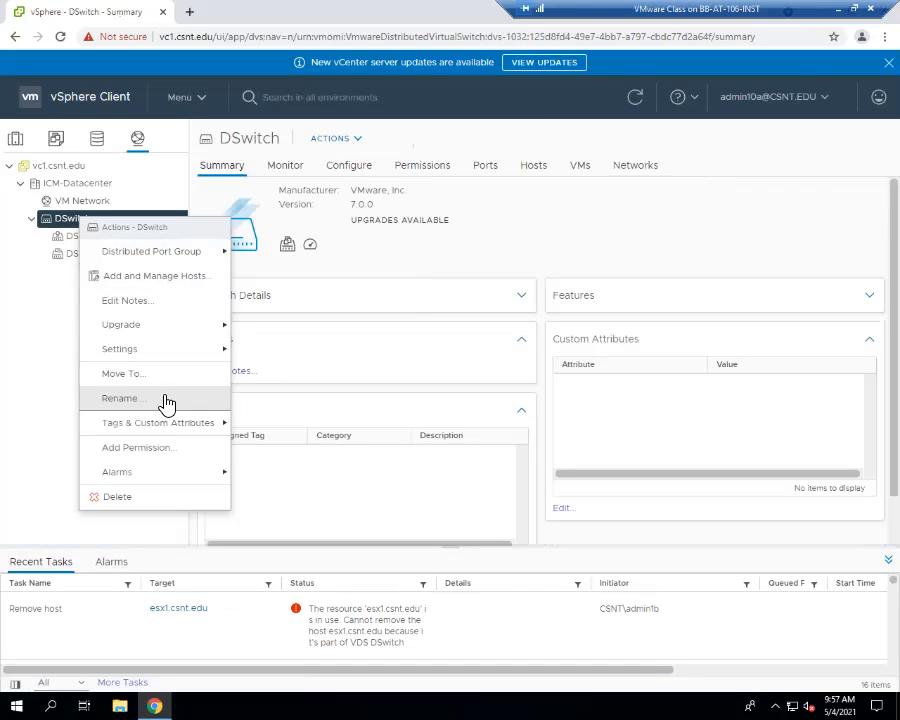
{"action": "left_click", "coordinate": [170, 276]}
{"action": "left_click", "coordinate": [310, 332]}
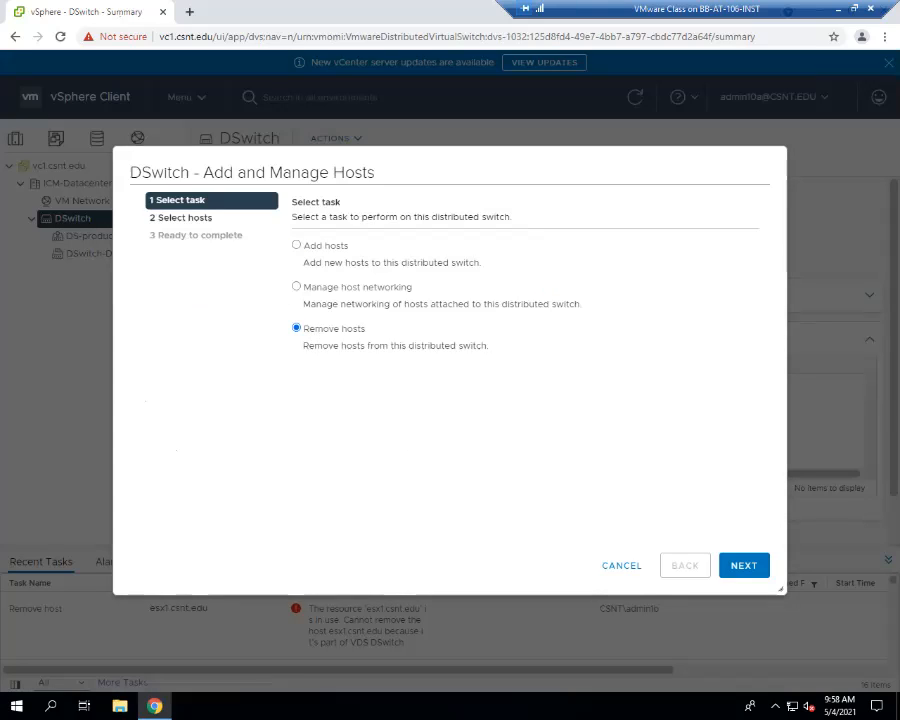
{"action": "left_click", "coordinate": [743, 565]}
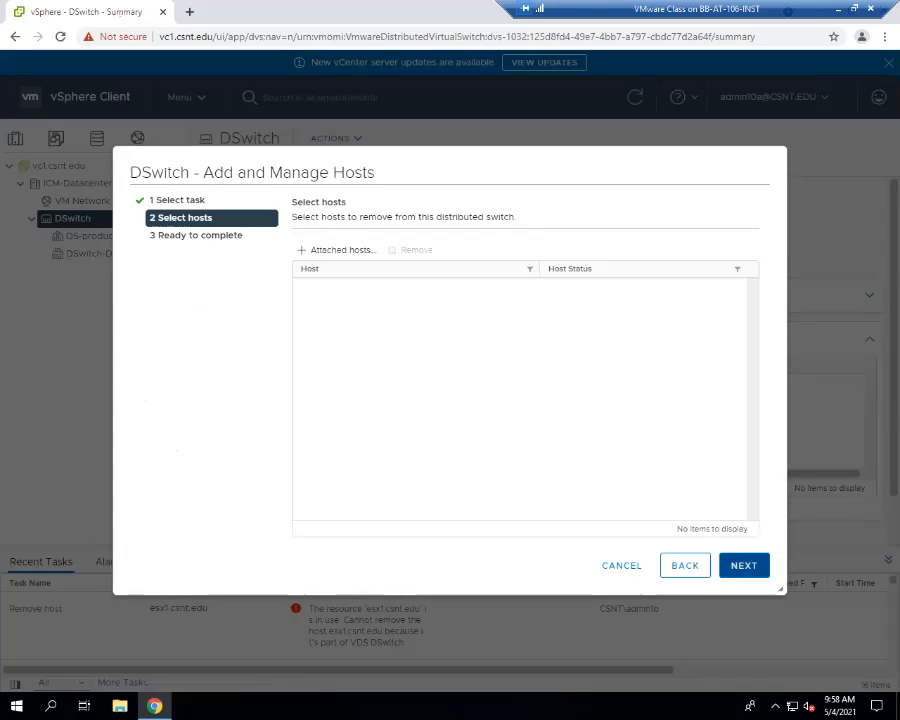
{"action": "left_click", "coordinate": [343, 251]}
{"action": "left_click", "coordinate": [181, 271]}
{"action": "left_click", "coordinate": [181, 290]}
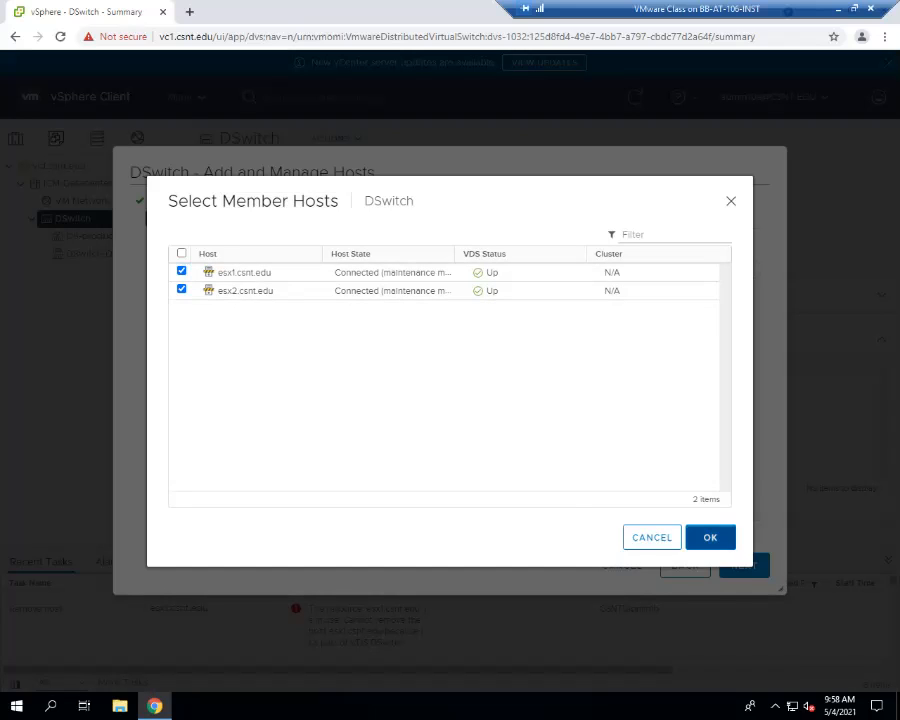
{"action": "left_click", "coordinate": [710, 538]}
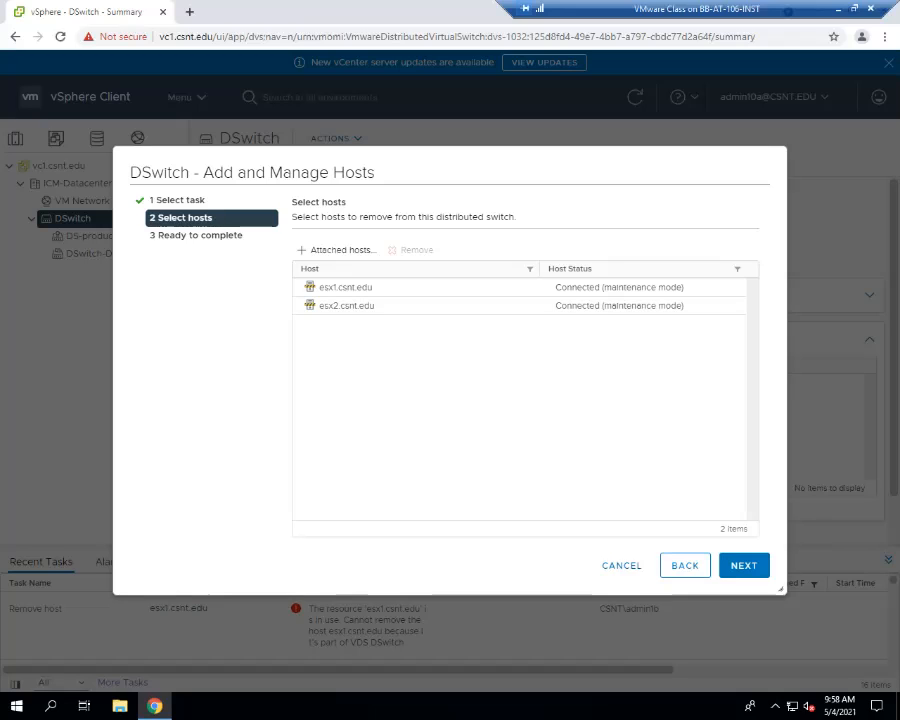
{"action": "left_click", "coordinate": [622, 566]}
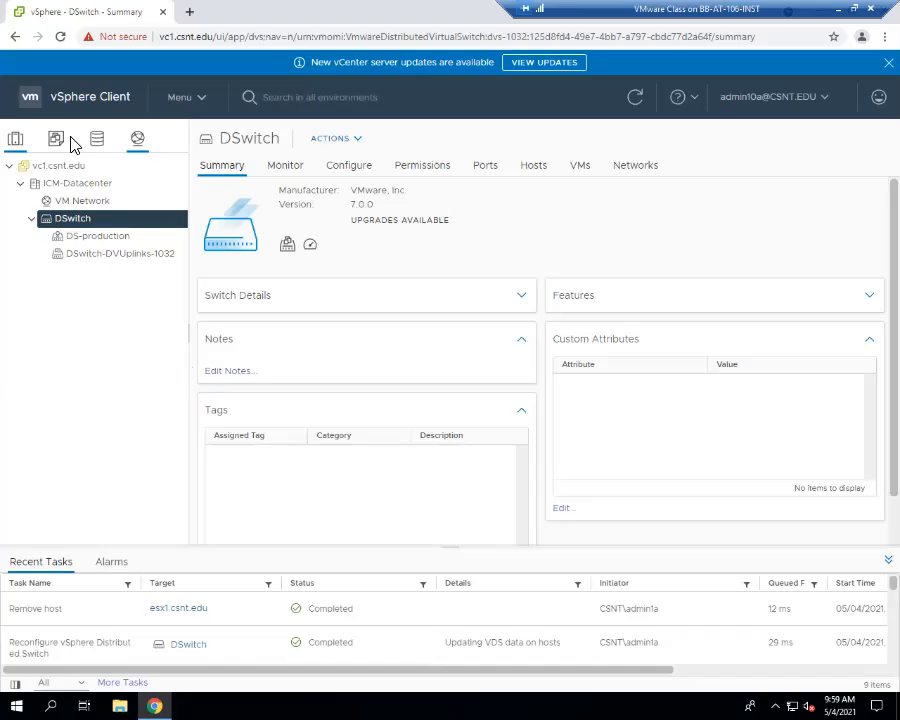
- Return to the Hosts and Clusters inventory
{"action": "left_click", "coordinate": [16, 140]}
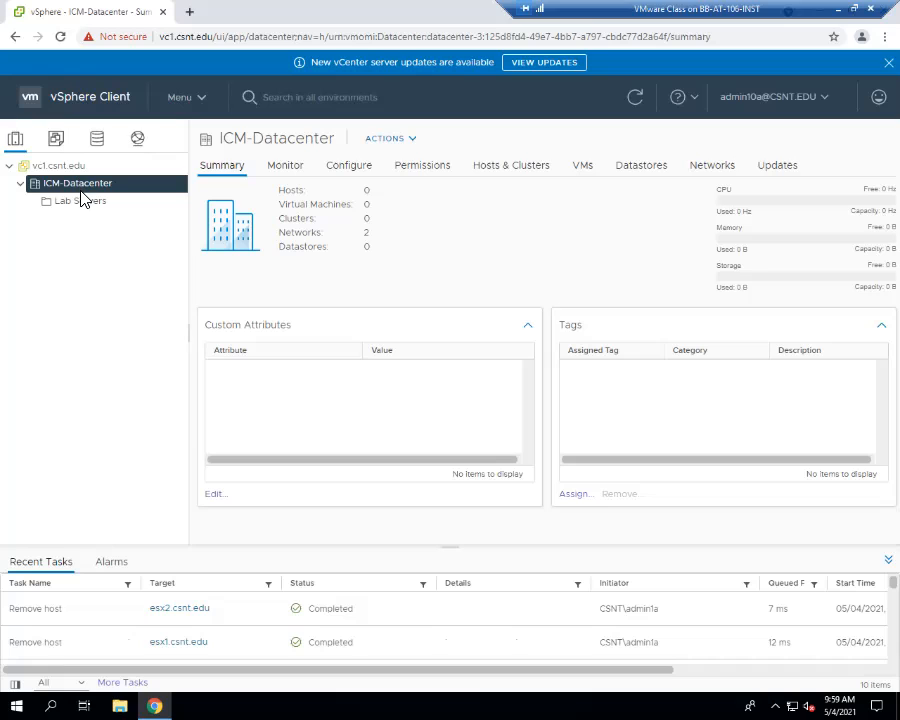
- Confirm that the vCLS, Lab VMs and Lab Templates folders and the datastores inventory are empty, then open the user menu
{"action": "left_click", "coordinate": [97, 140]}
{"action": "left_click", "coordinate": [60, 144]}
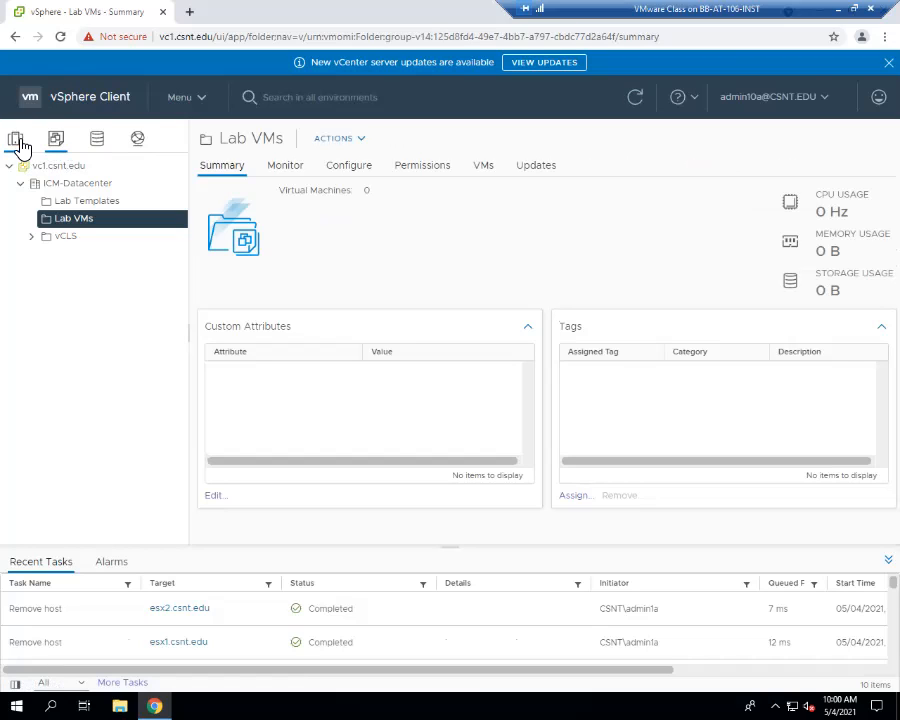
{"action": "left_click", "coordinate": [40, 238]}
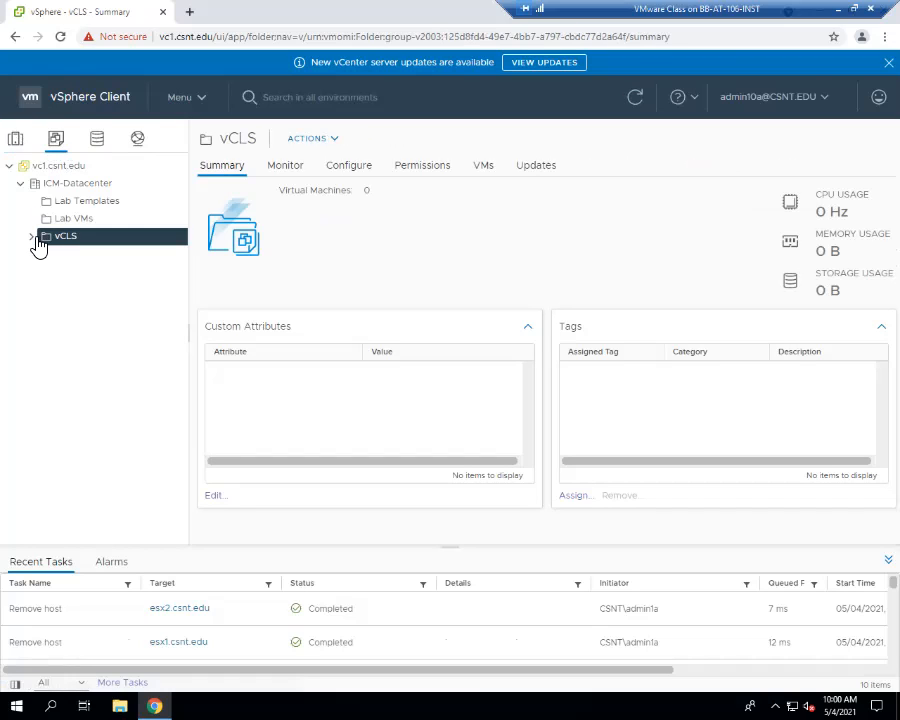
{"action": "left_click", "coordinate": [52, 220]}
{"action": "left_click", "coordinate": [56, 203]}
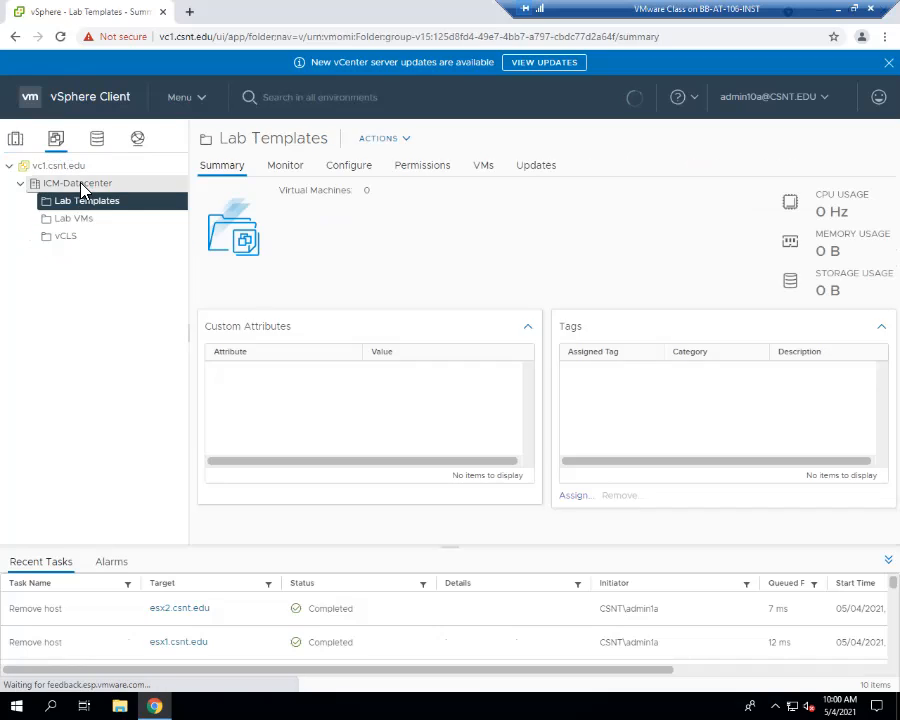
{"action": "left_click", "coordinate": [82, 186]}
{"action": "left_click", "coordinate": [96, 140]}
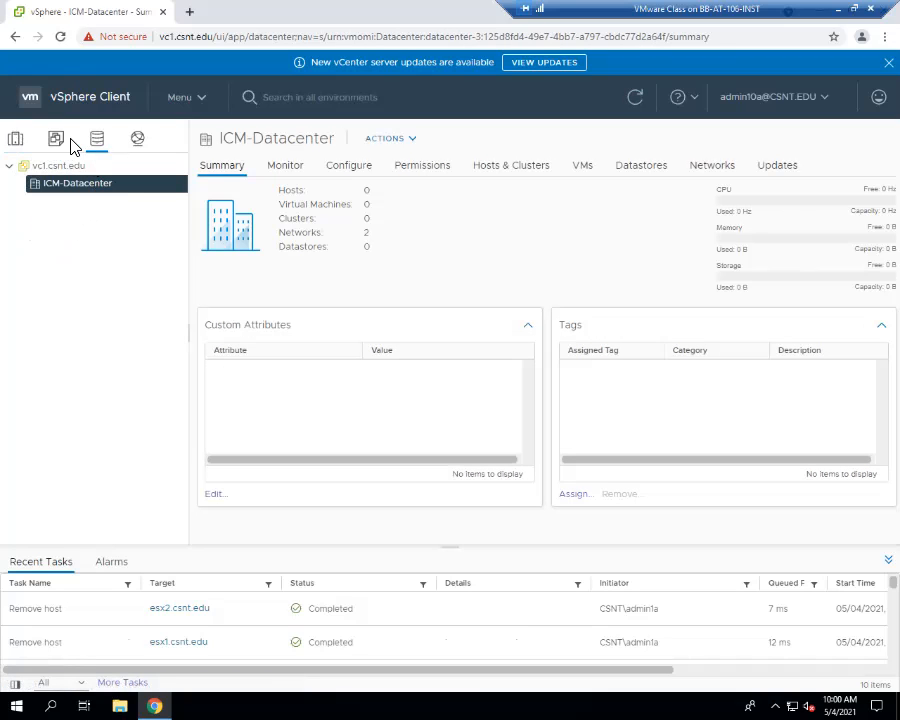
{"action": "left_click", "coordinate": [15, 140]}
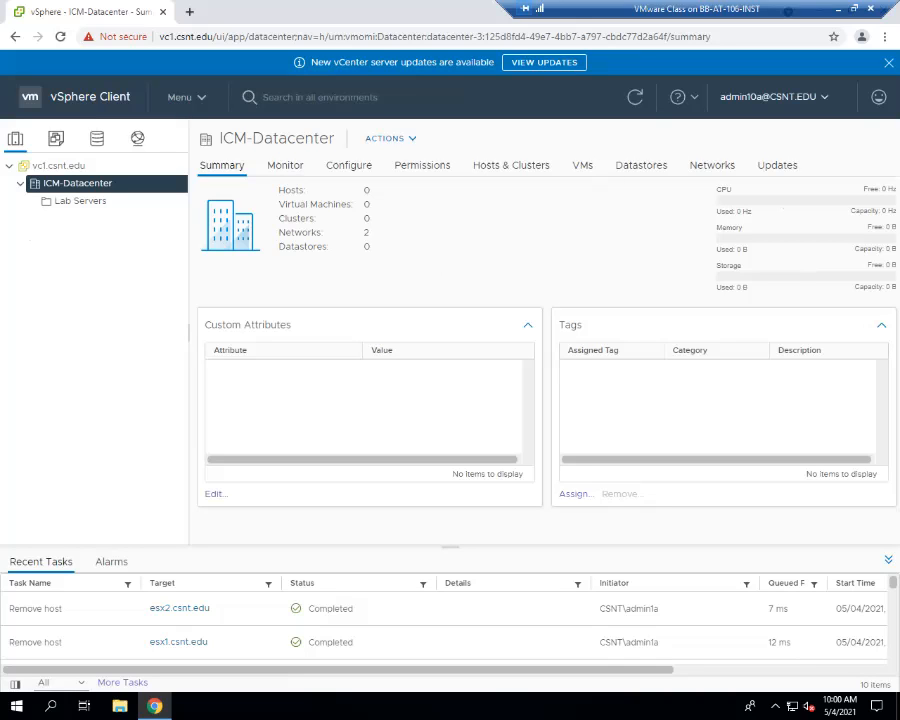
{"action": "left_click", "coordinate": [774, 97]}
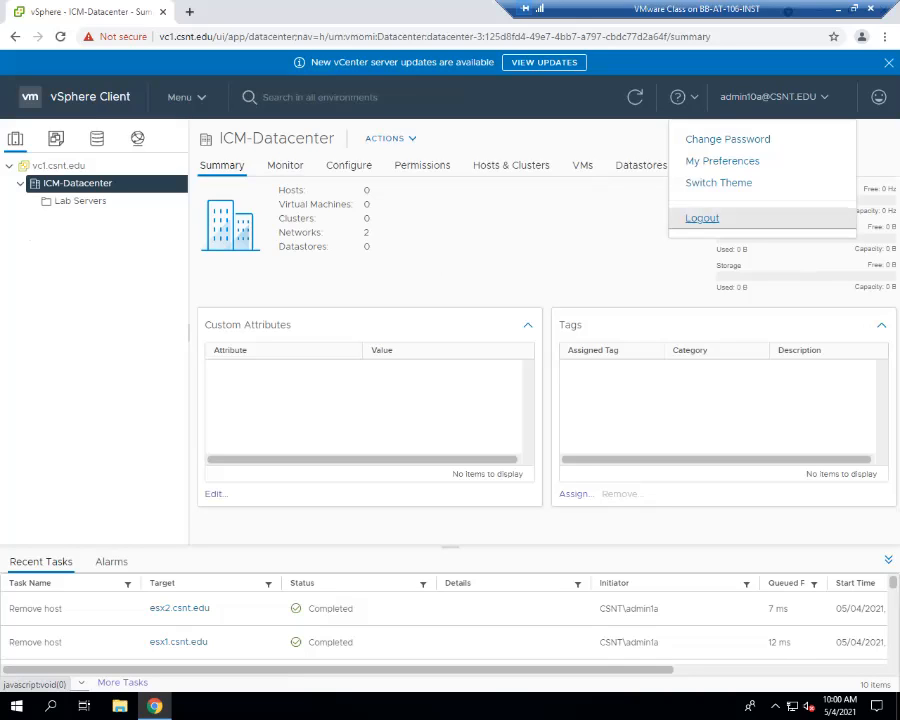
- Log out of vCenter and select the browser's current address
{"action": "left_click", "coordinate": [702, 218]}
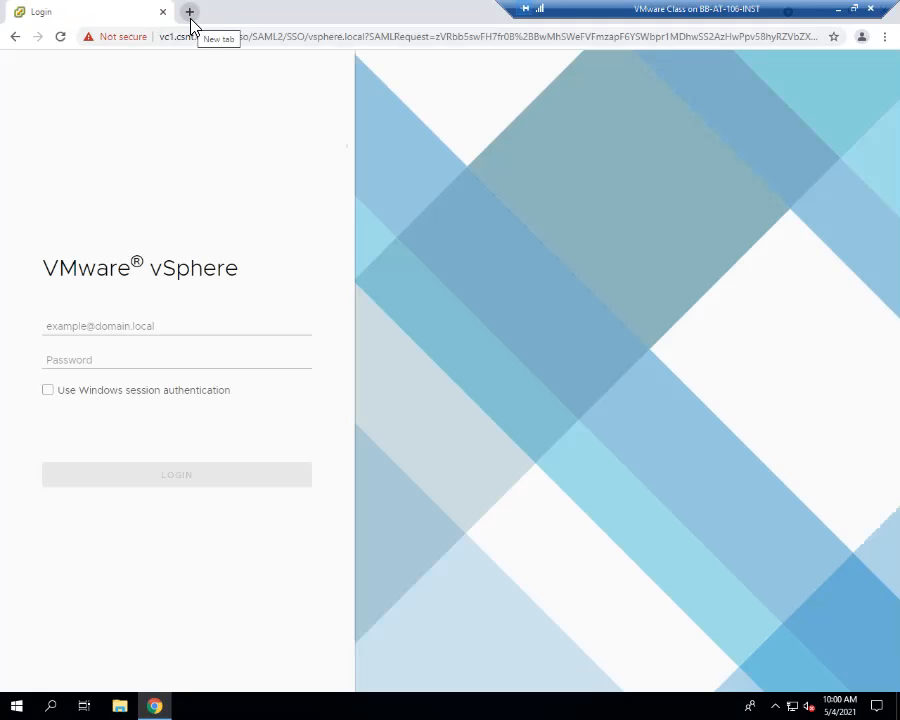
{"action": "left_click", "coordinate": [237, 40]}
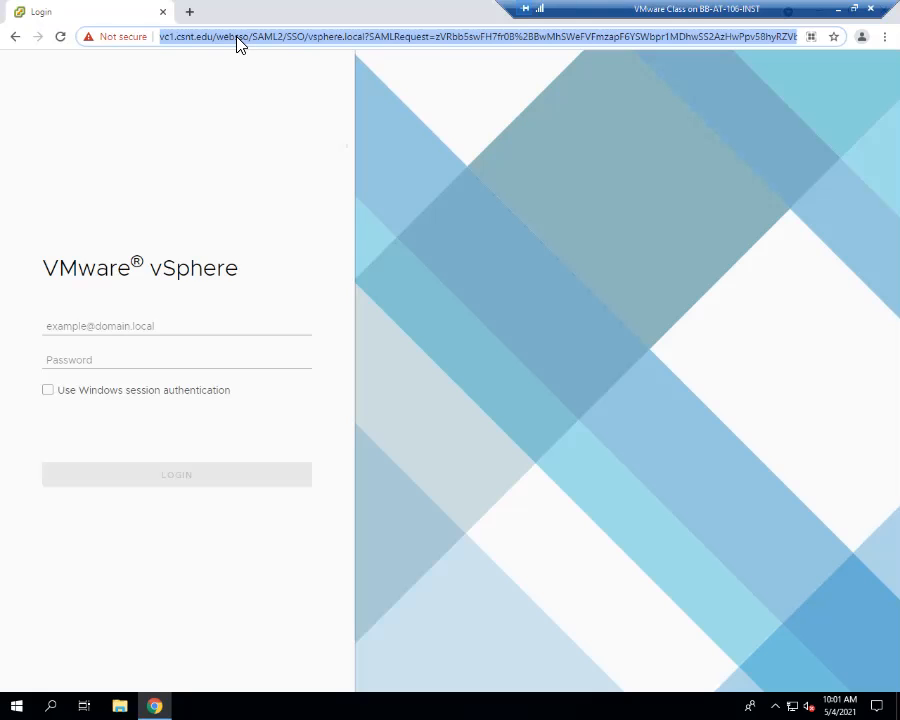
- Go to esx1.csnt.edu in the browser, proceeding past the certificate warning
{"action": "type", "text": "e"}
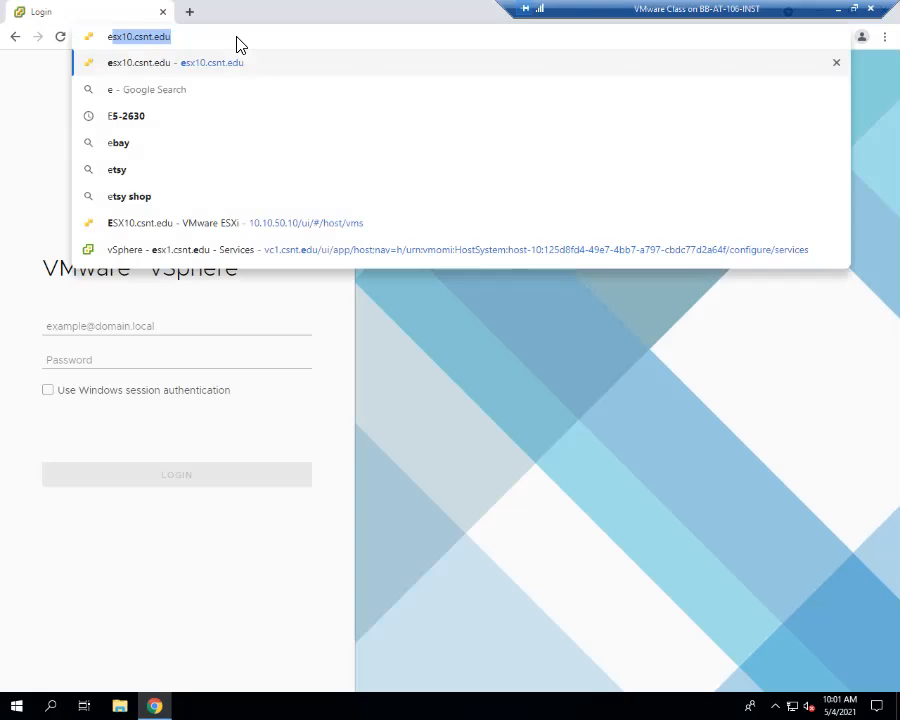
{"action": "type", "text": "sx1."}
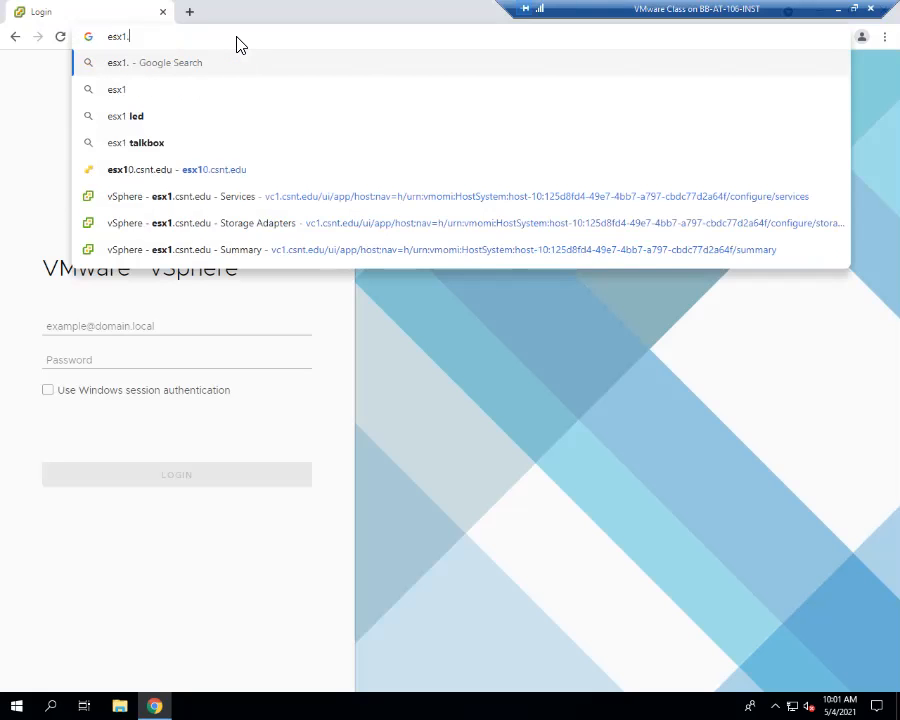
{"action": "type", "text": "cs"}
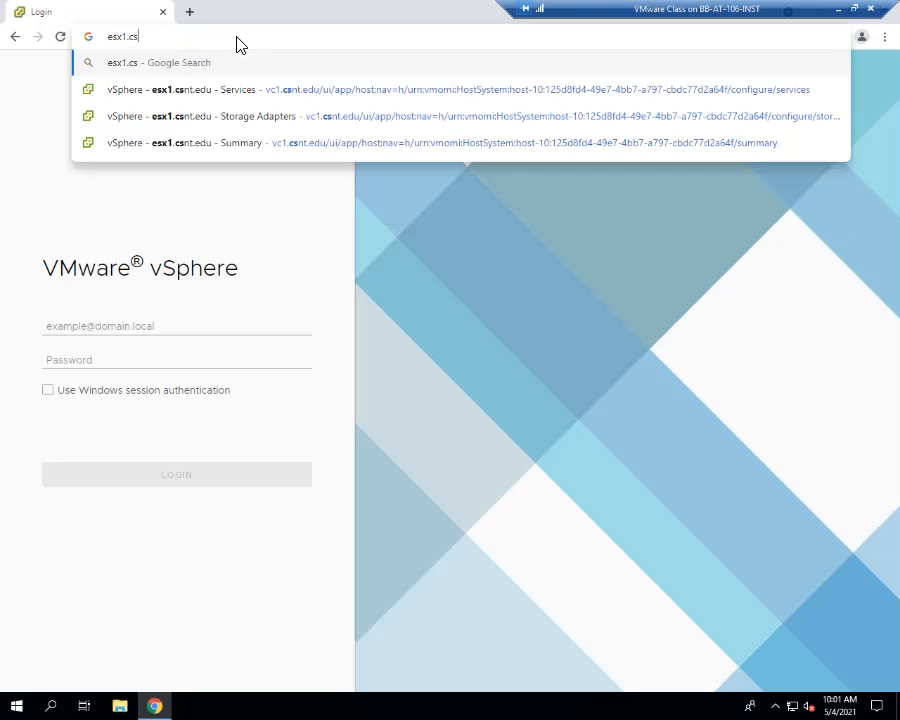
{"action": "type", "text": "nt.edu"}
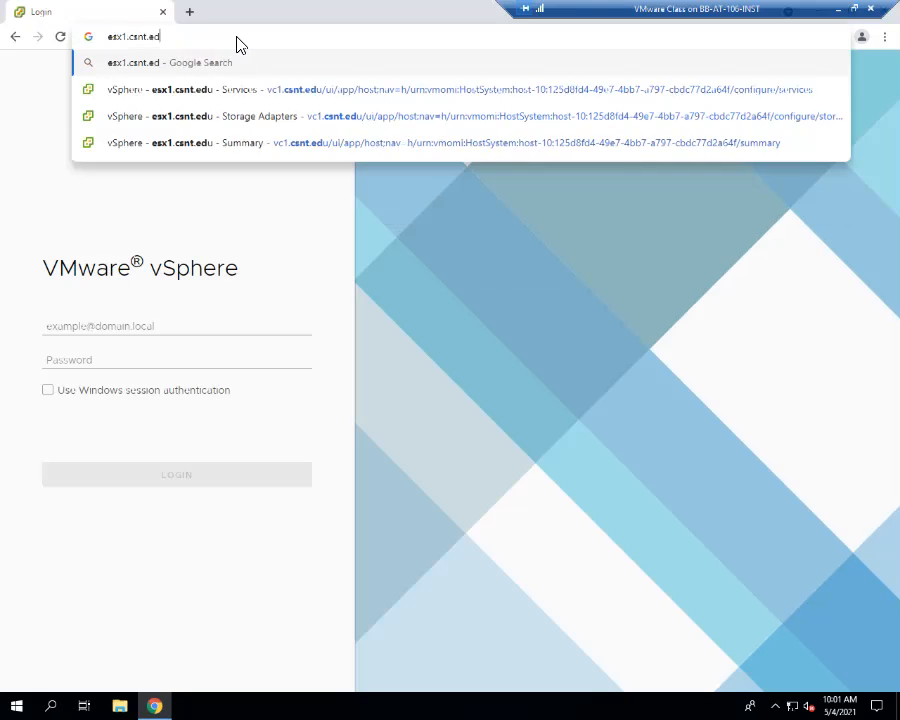
{"action": "key", "text": "Return"}
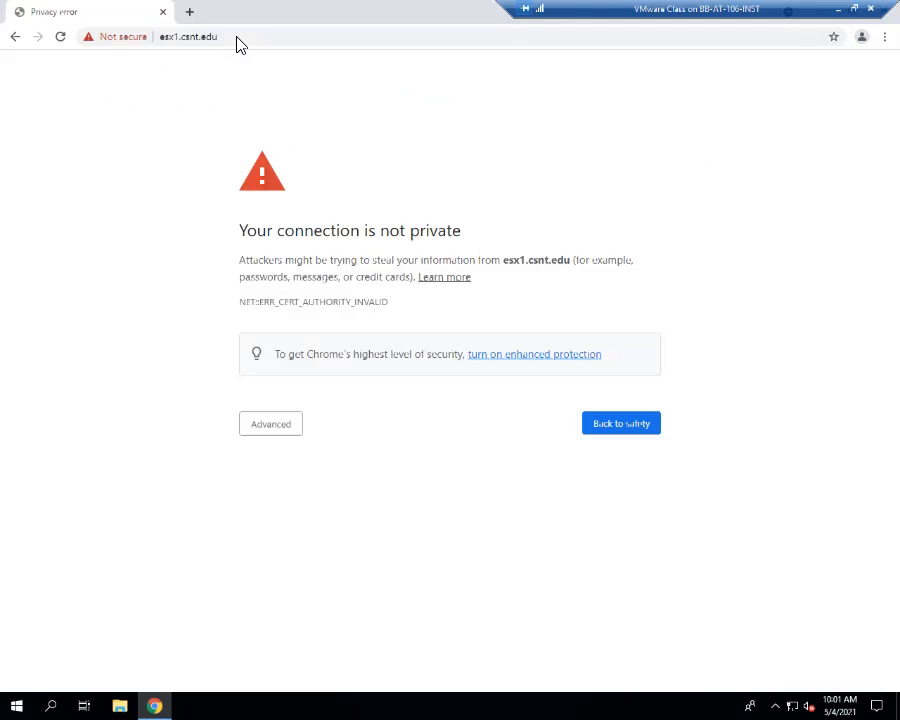
{"action": "left_click", "coordinate": [271, 425]}
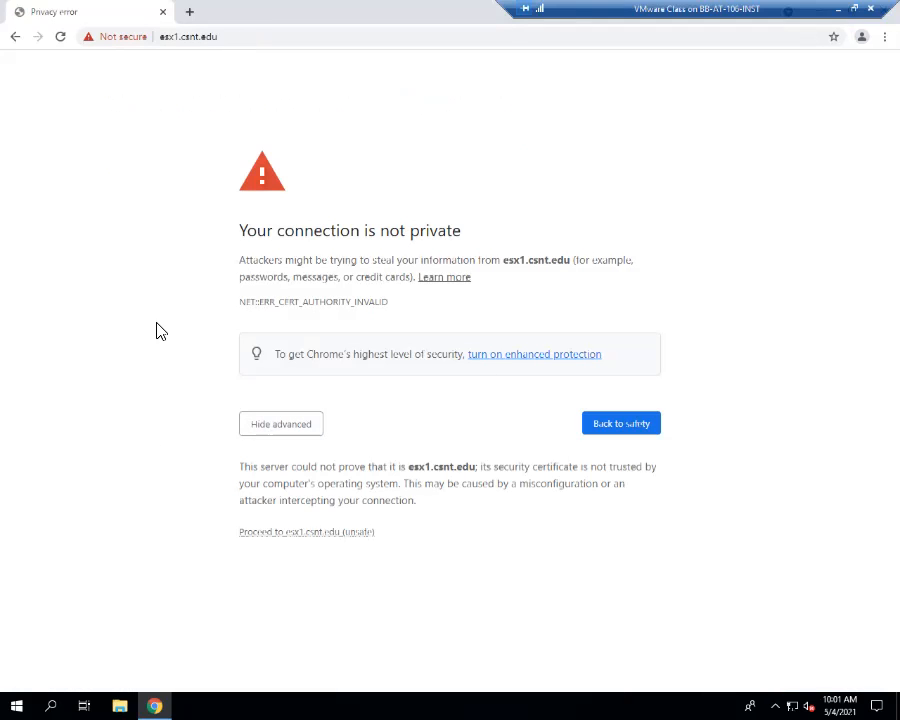
{"action": "left_click", "coordinate": [306, 532]}
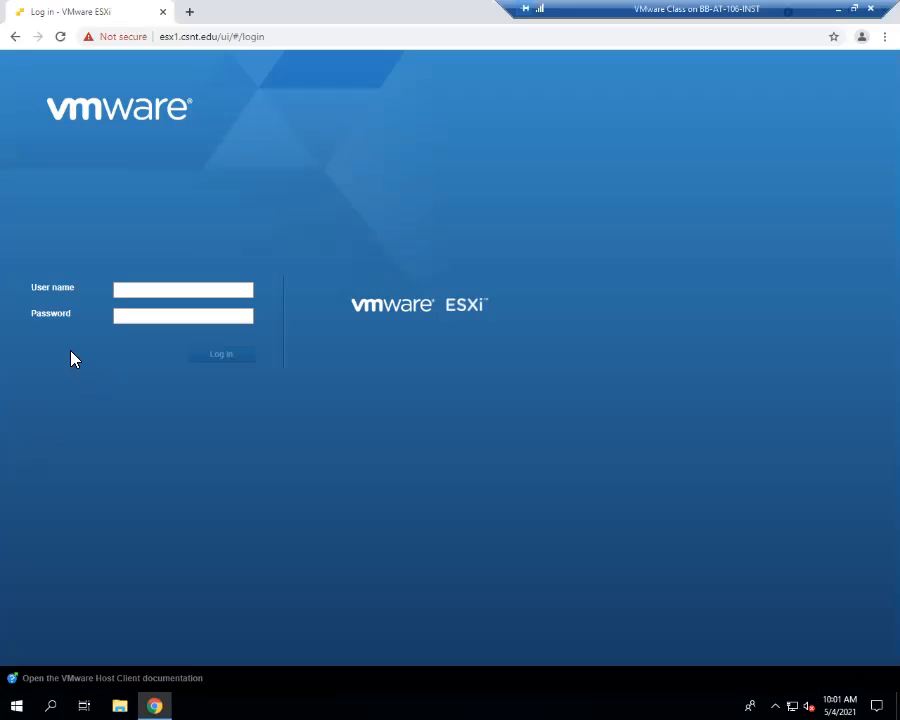
- Log in to the ESXi Host Client with the saved user name and the account password
{"action": "left_click", "coordinate": [145, 289]}
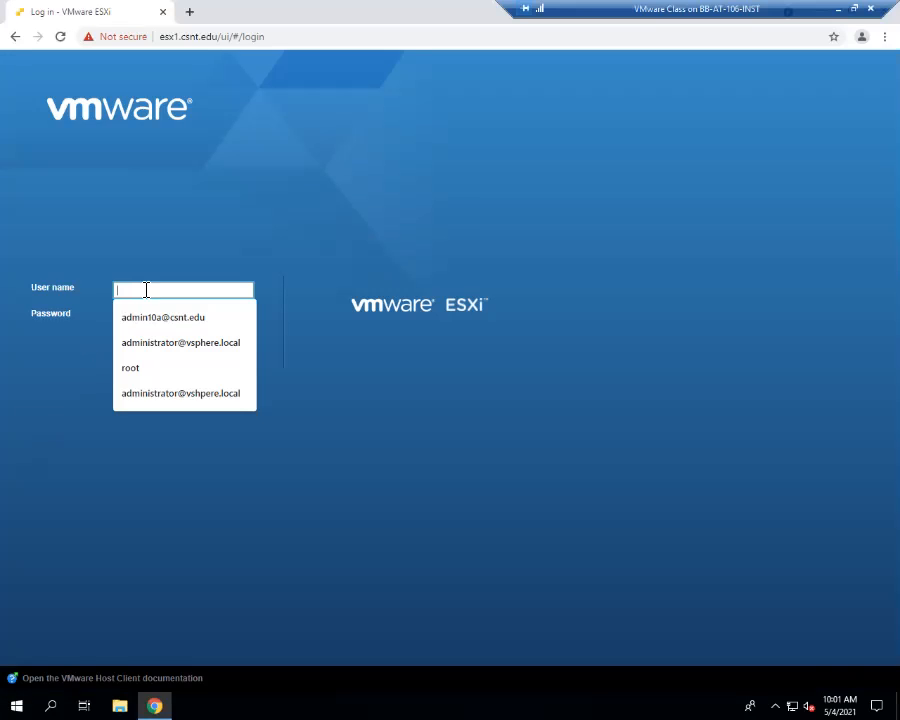
{"action": "left_click", "coordinate": [190, 317]}
{"action": "left_click", "coordinate": [206, 315]}
{"action": "type", "text": "********"}
{"action": "key", "text": "Return"}
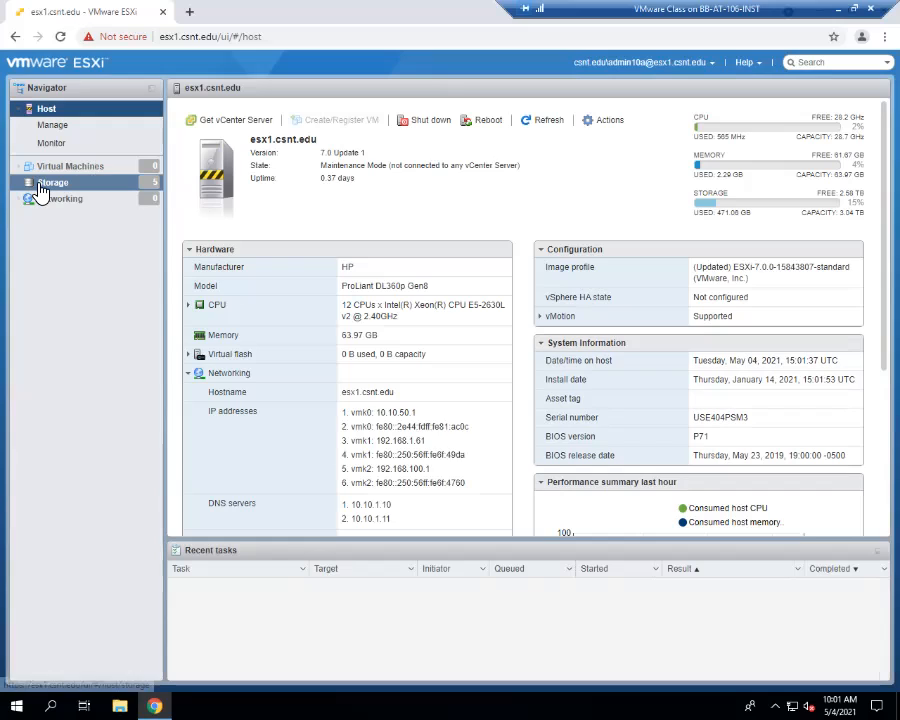
- Shut down host esx1.csnt.edu from its Host summary page, then restore the browser window size
{"action": "left_click", "coordinate": [42, 184]}
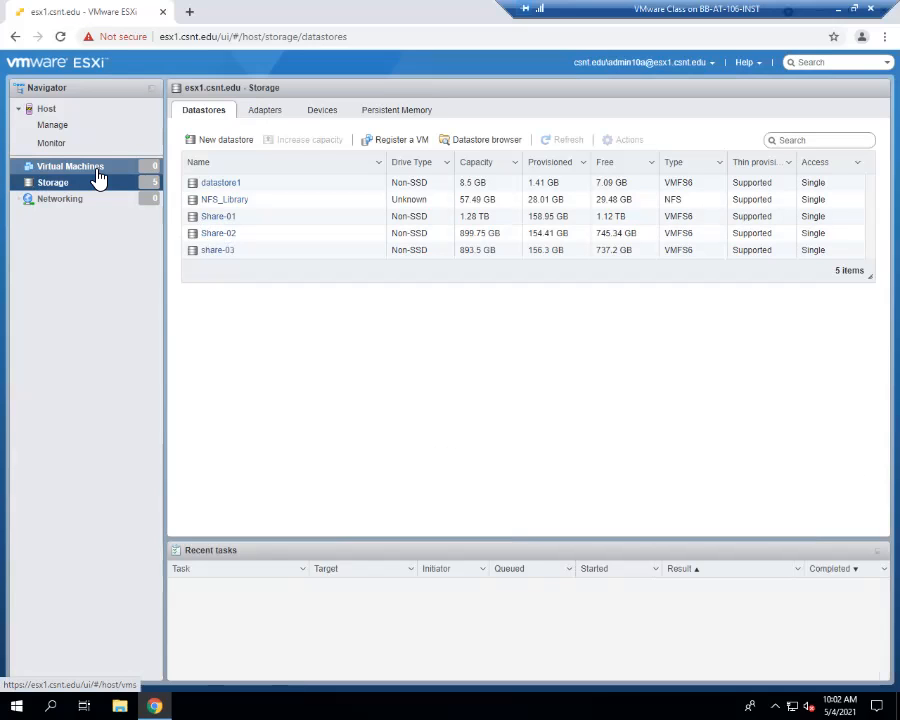
{"action": "left_click", "coordinate": [48, 110]}
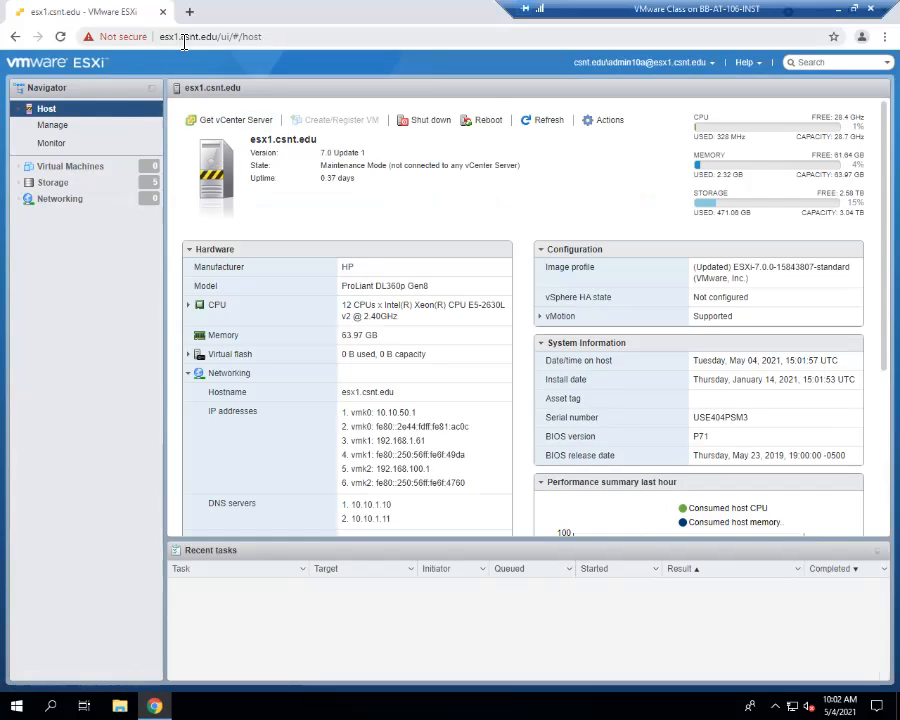
{"action": "left_click", "coordinate": [429, 124]}
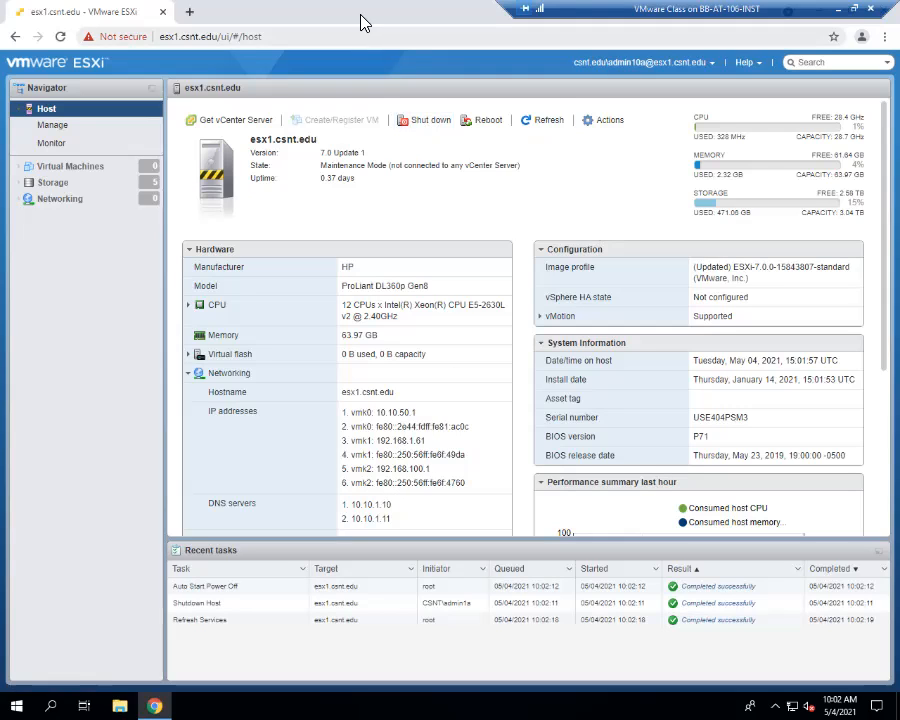
{"action": "left_click_drag", "start_coordinate": [361, 14], "coordinate": [312, 142]}
- Close the Chrome window with the esx1 Host Client and move the remote connection bar aside
{"action": "left_click", "coordinate": [666, 139]}
{"action": "left_click_drag", "start_coordinate": [713, 8], "coordinate": [461, 8]}
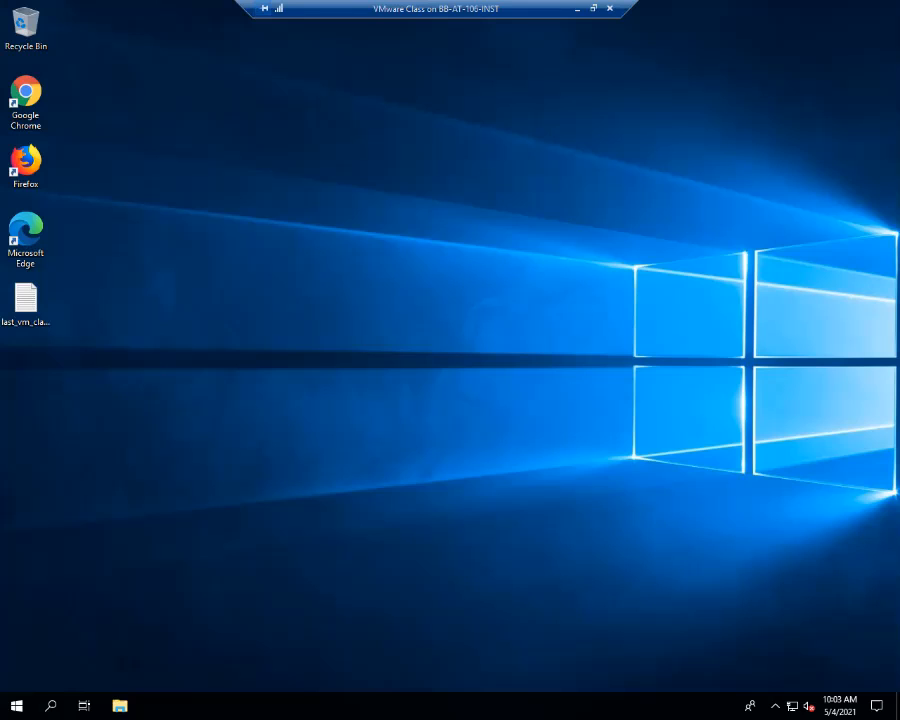
- Bring the BB-ATAH-106-12 session into view and load esx5.csnt.edu in a new tab, bypassing the certificate warning
{"action": "left_click_drag", "start_coordinate": [898, 120], "coordinate": [142, 92]}
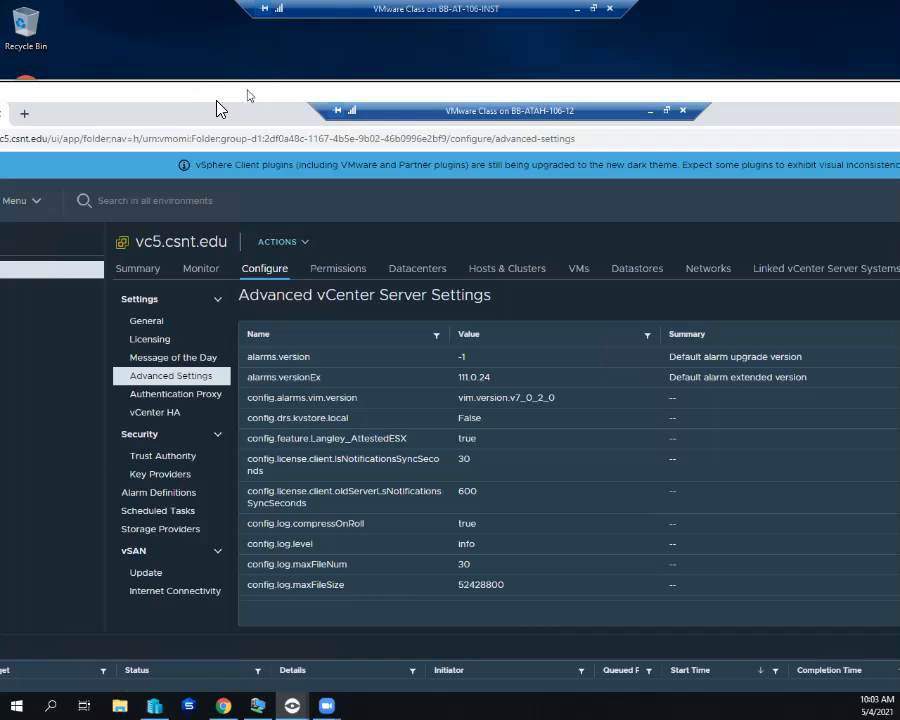
{"action": "left_click_drag", "start_coordinate": [248, 96], "coordinate": [248, 96]}
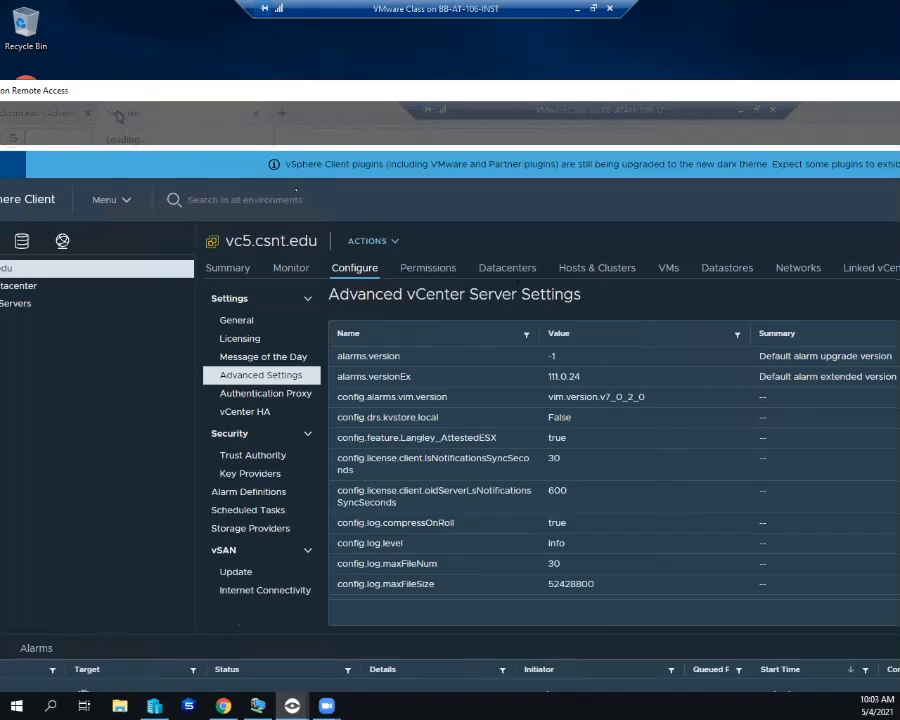
{"action": "left_click", "coordinate": [116, 115]}
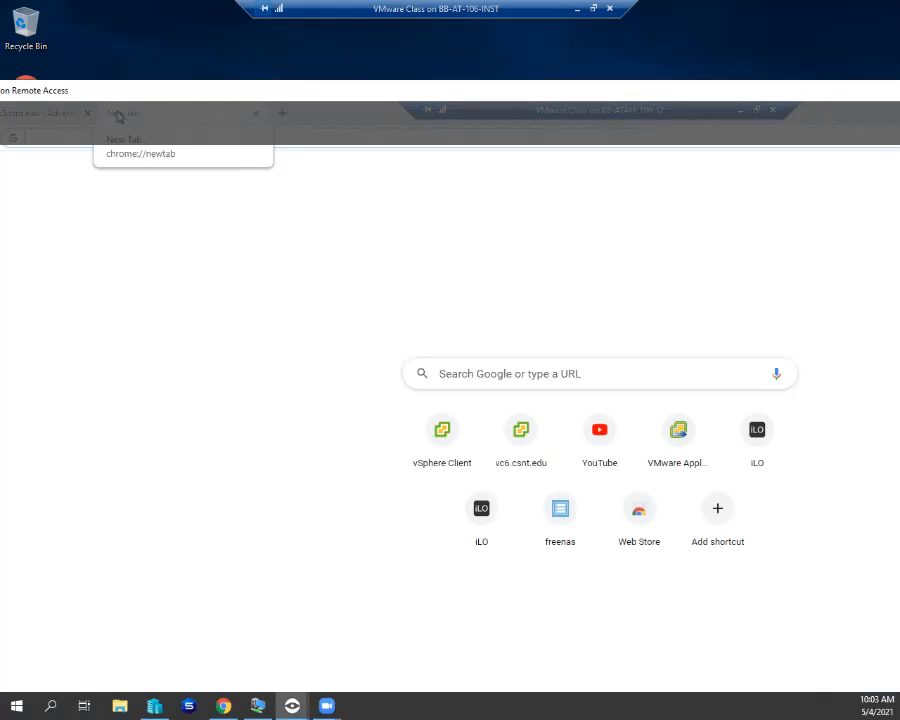
{"action": "type", "text": "es"}
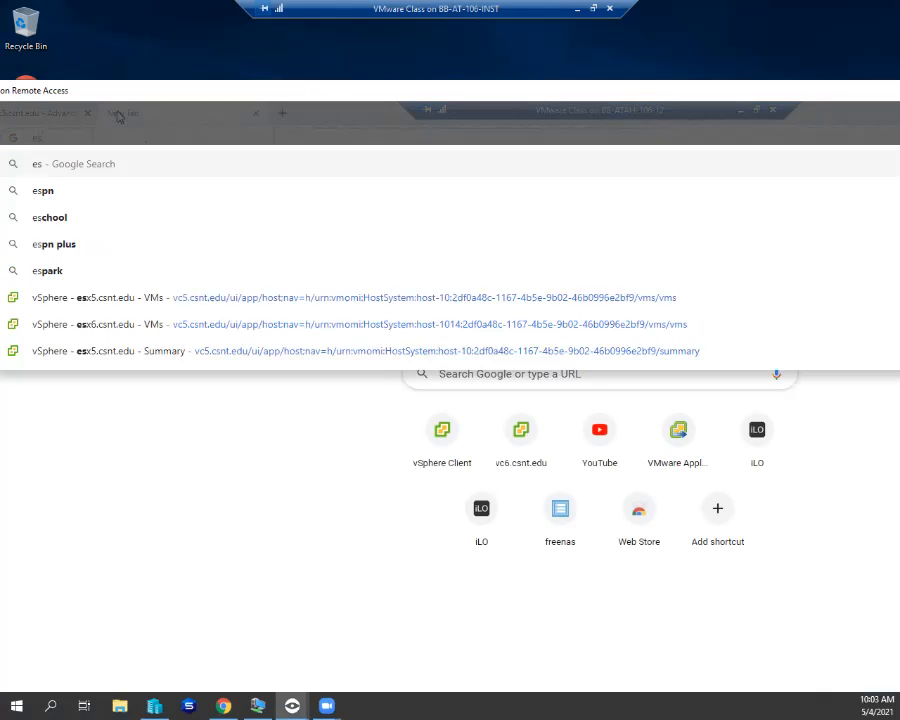
{"action": "type", "text": "x5"}
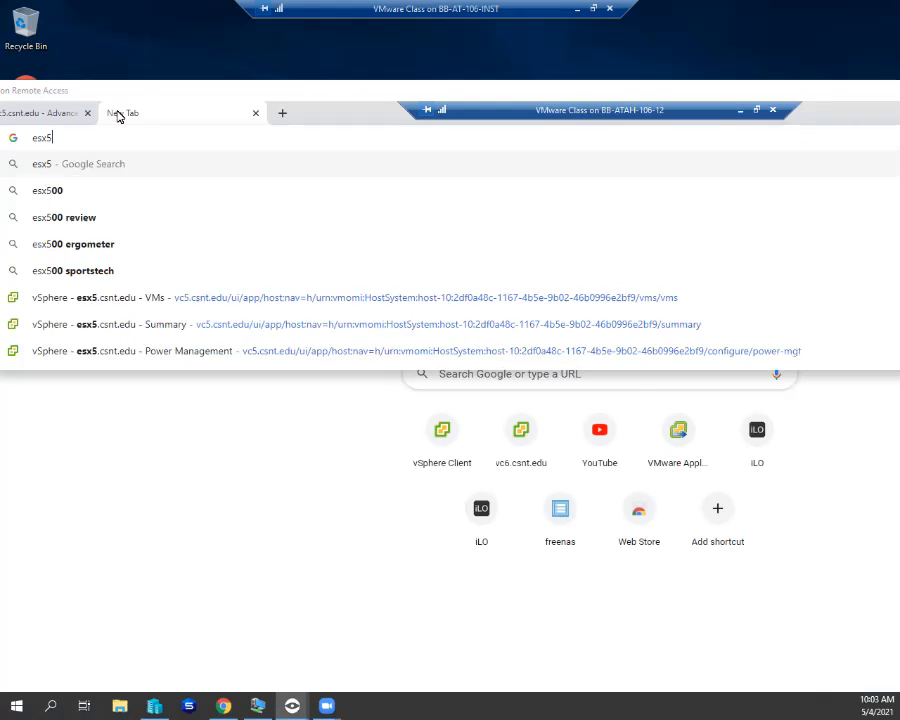
{"action": "type", "text": ".csn"}
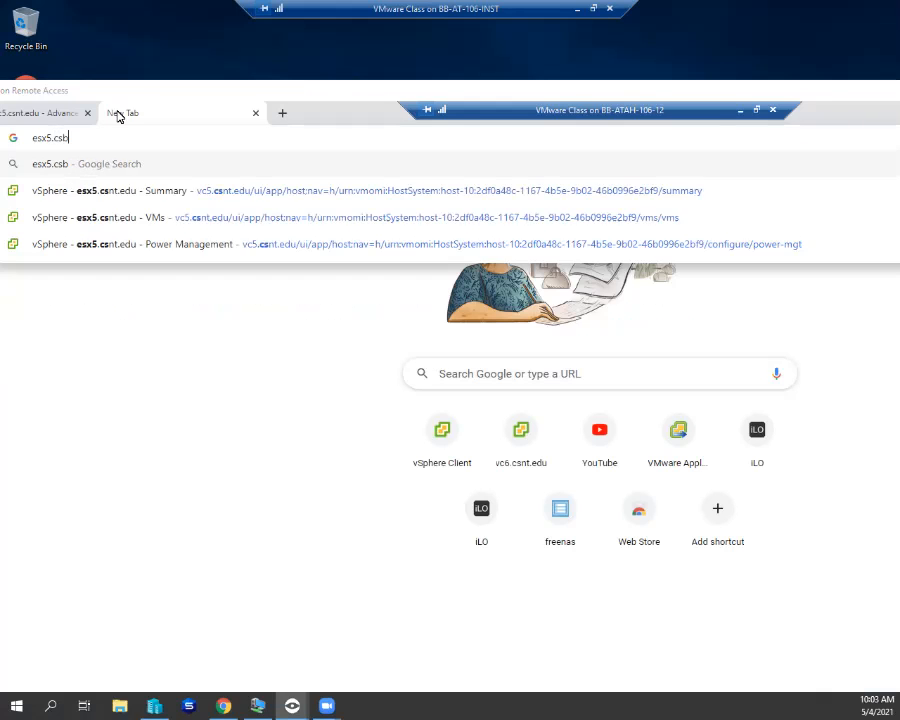
{"action": "type", "text": "t.edu"}
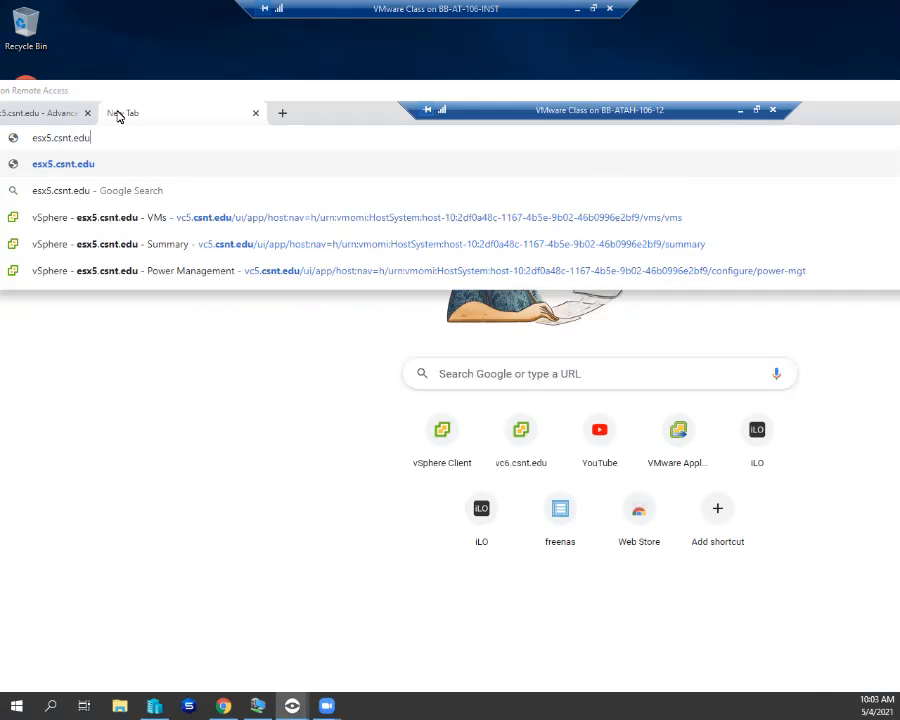
{"action": "key", "text": "Return"}
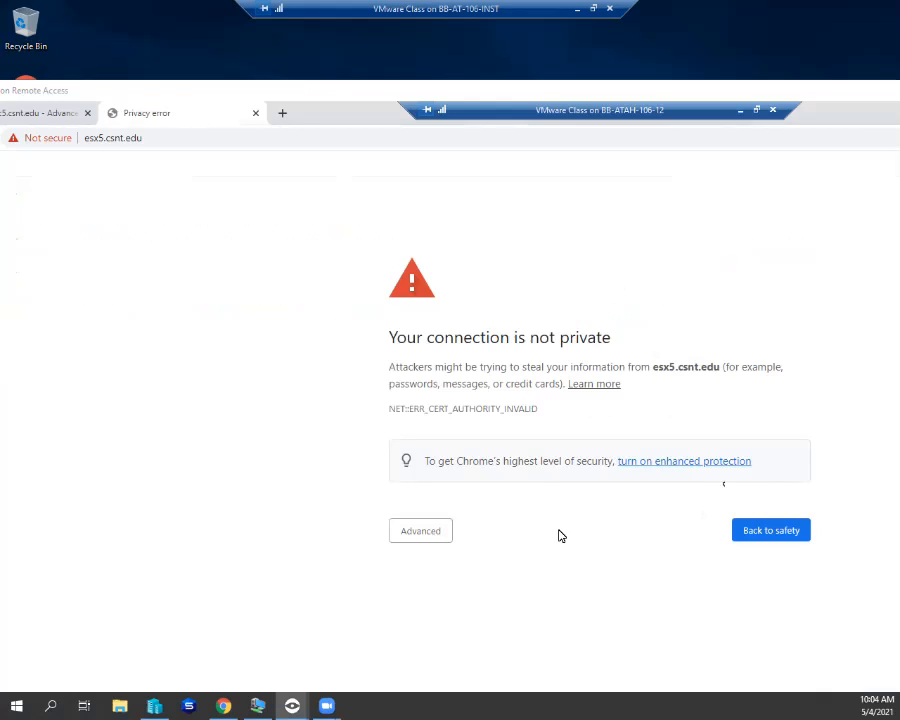
{"action": "left_click", "coordinate": [420, 540]}
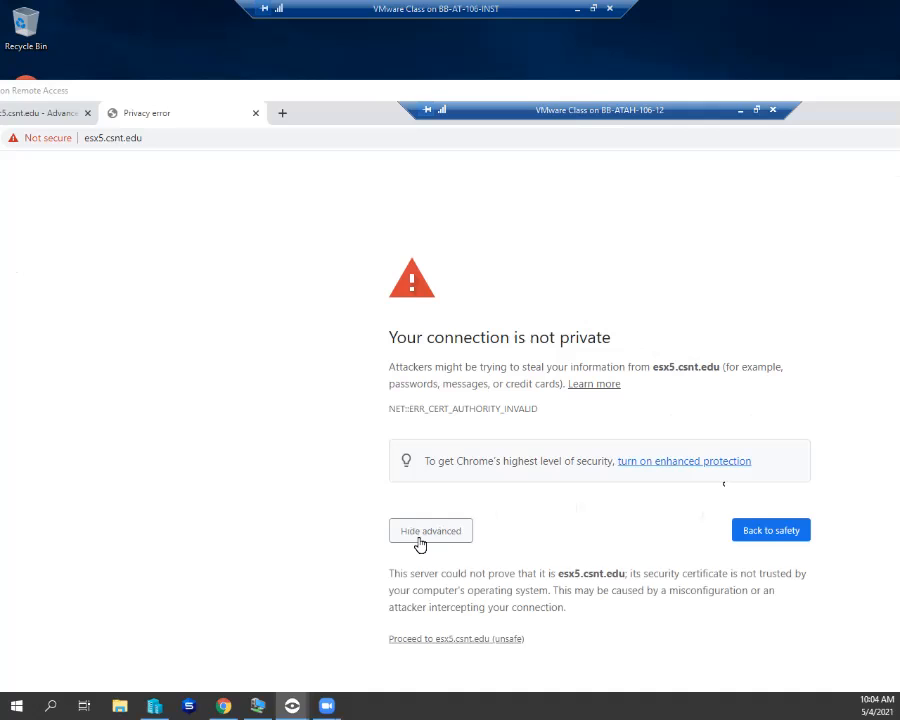
{"action": "left_click", "coordinate": [422, 638]}
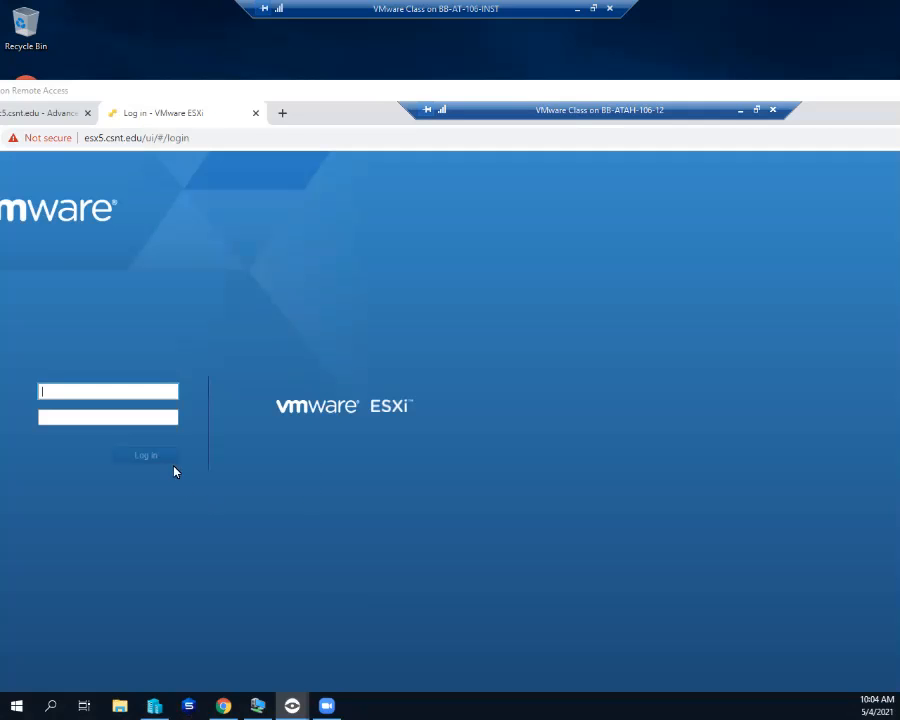
- Log in to esx5.csnt.edu with the saved domain admin username and its password
{"action": "left_click", "coordinate": [93, 390]}
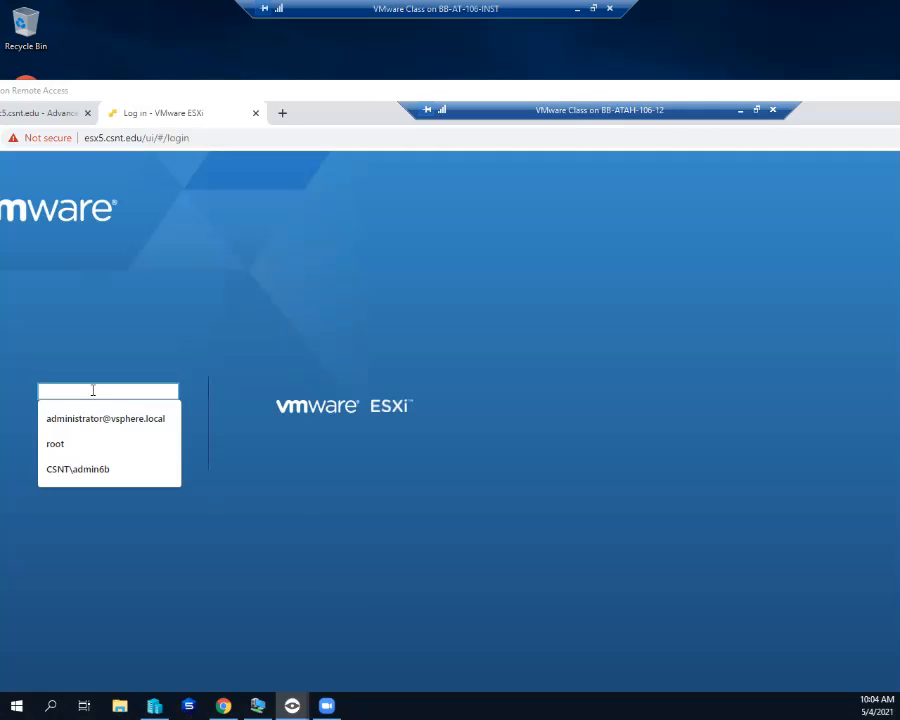
{"action": "left_click", "coordinate": [54, 470]}
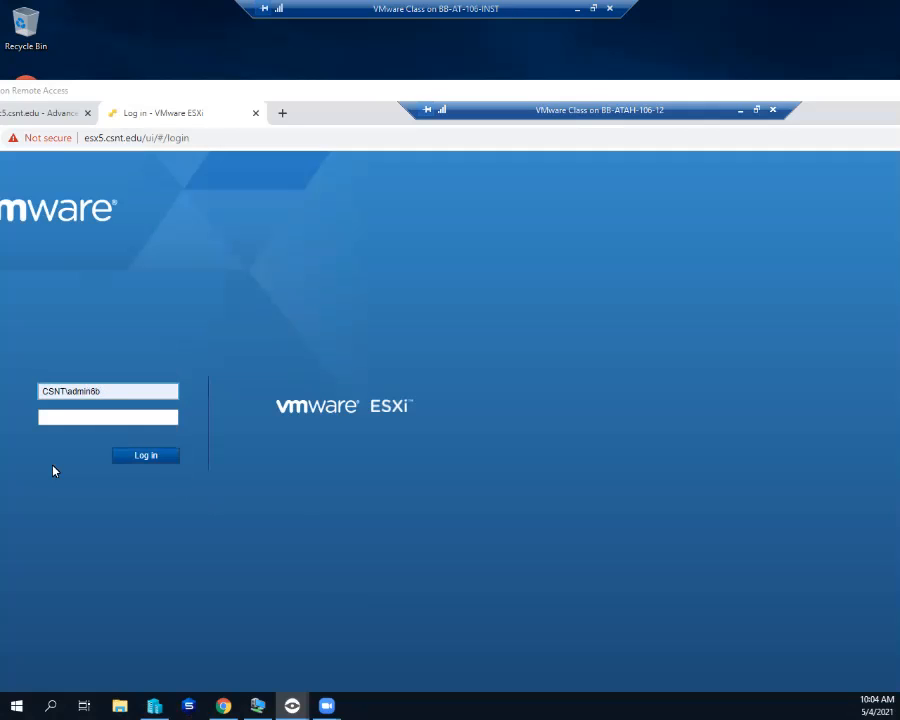
{"action": "left_click", "coordinate": [57, 415]}
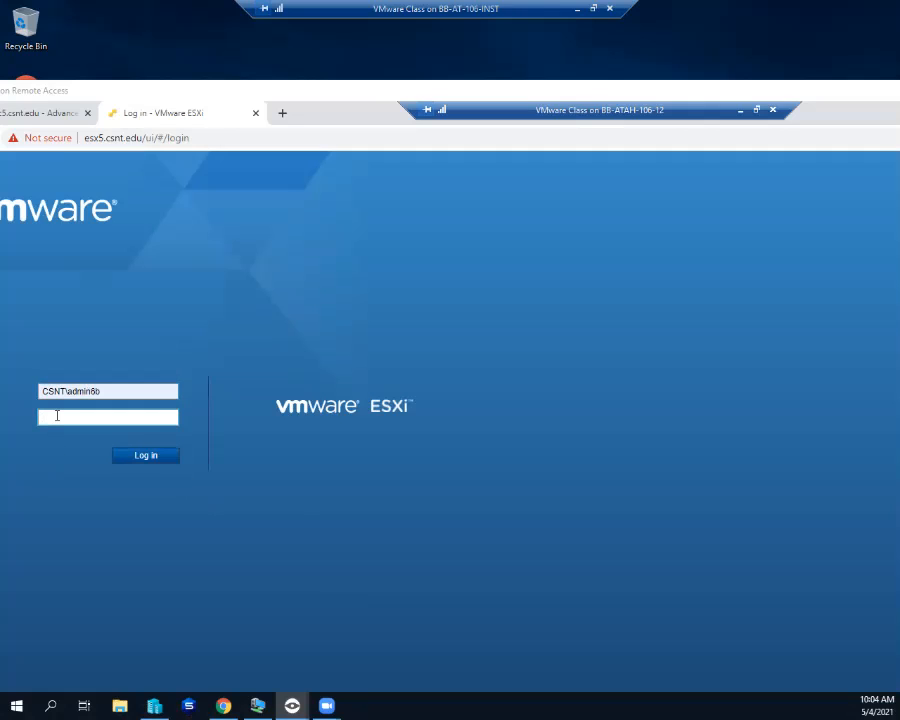
{"action": "type", "text": "••••••"}
{"action": "key", "text": "Return"}
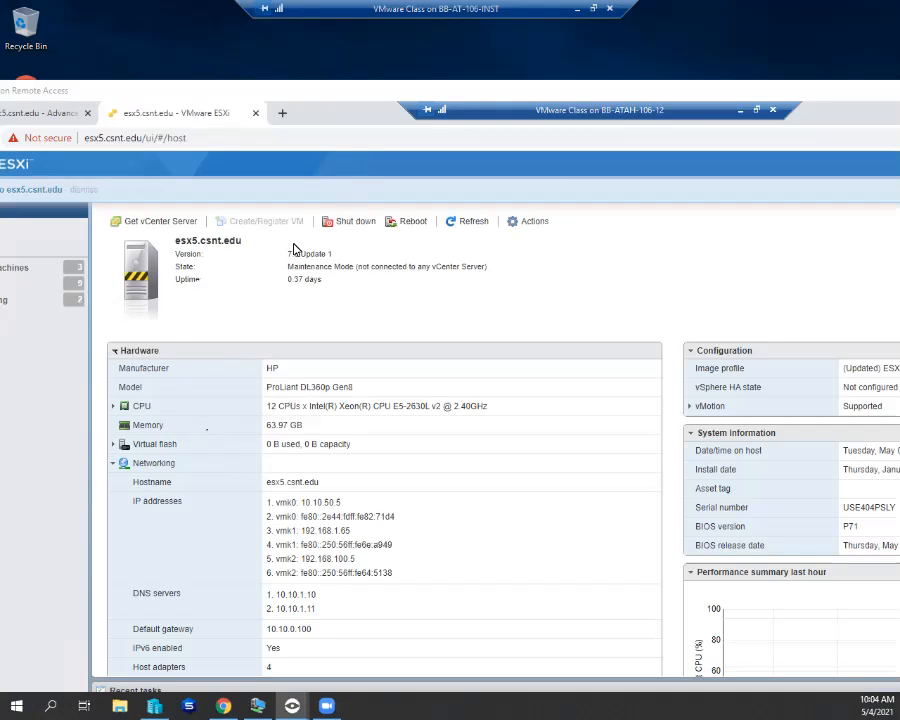
- Shut down the esx5.csnt.edu host, confirm it, and switch back to the vCenter settings tab
{"action": "left_click", "coordinate": [350, 221]}
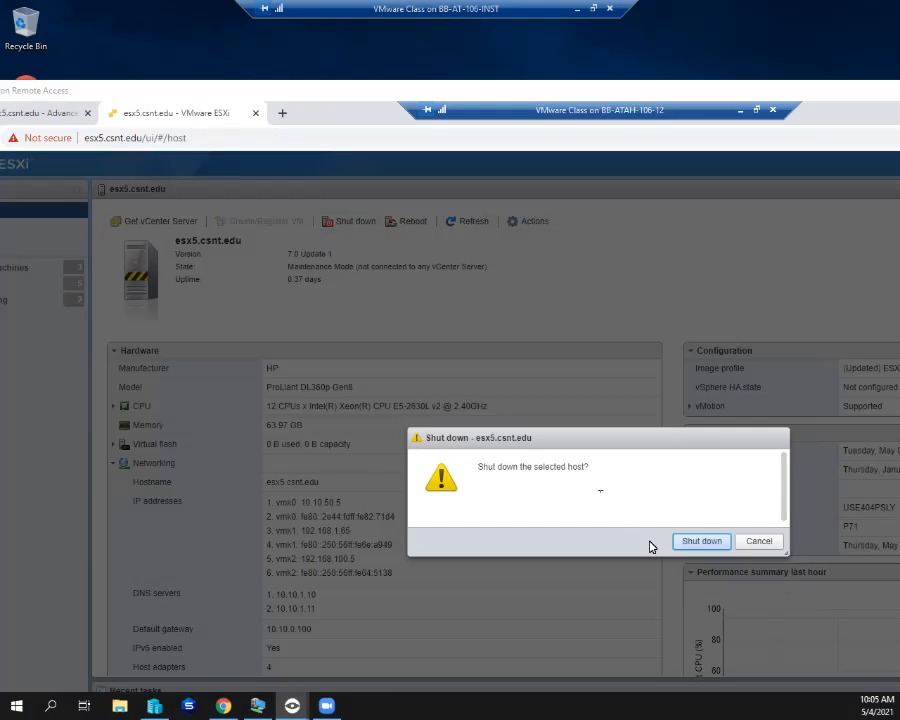
{"action": "left_click", "coordinate": [692, 548]}
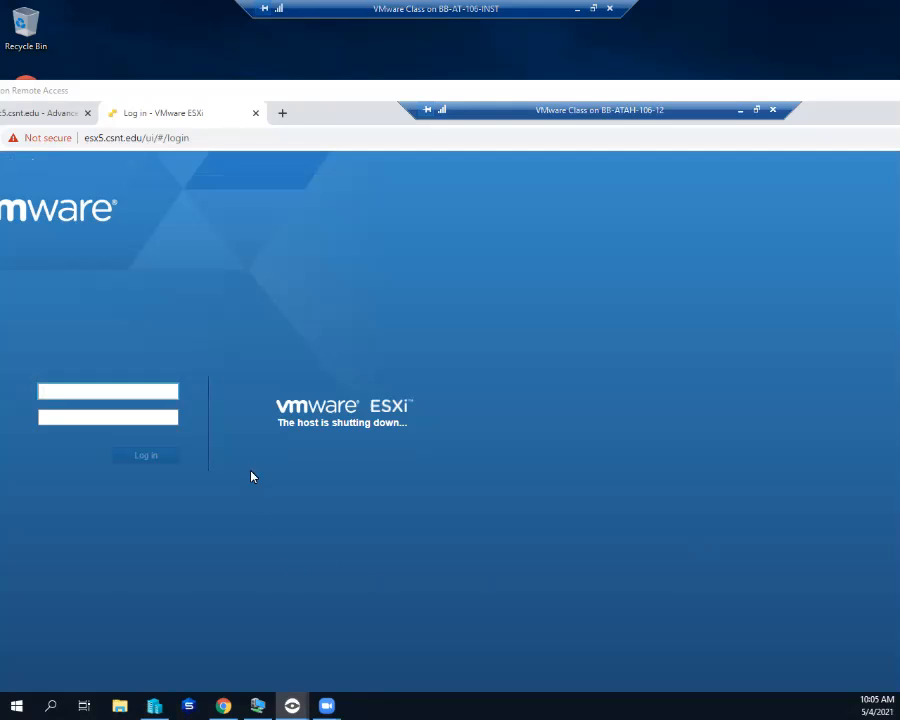
{"action": "left_click", "coordinate": [6, 115]}
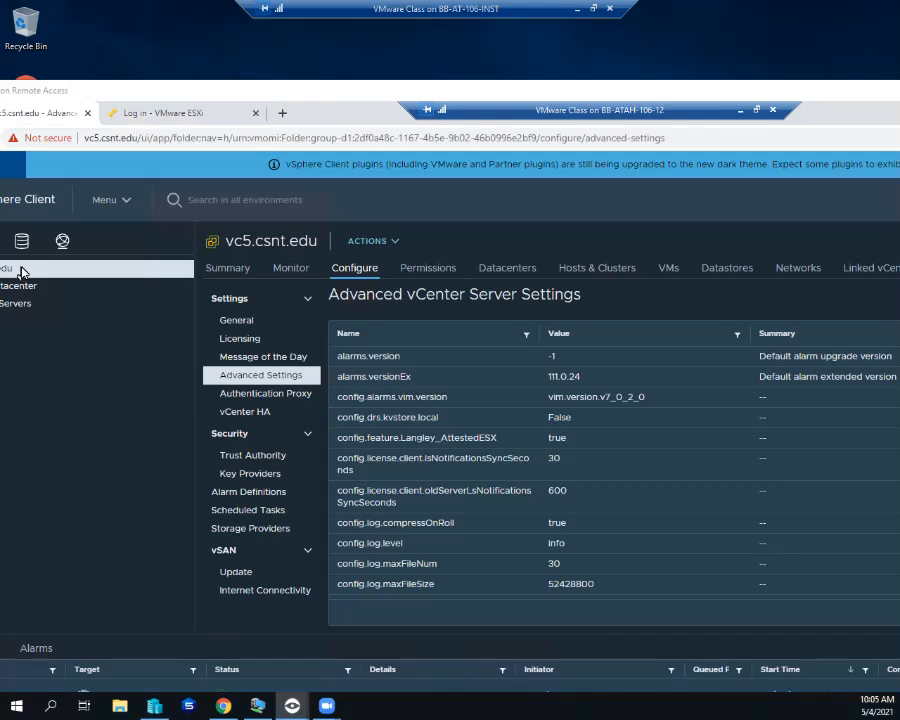
- Close the esx5 tab that reports the shutdown and open a new blank tab
{"action": "left_click", "coordinate": [15, 303]}
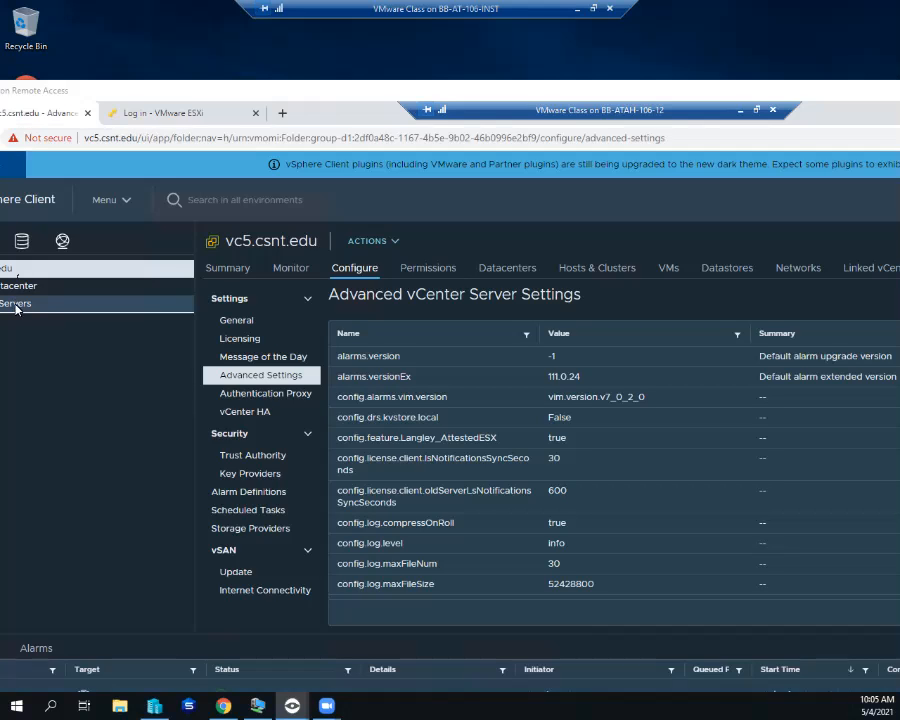
{"action": "left_click", "coordinate": [152, 116]}
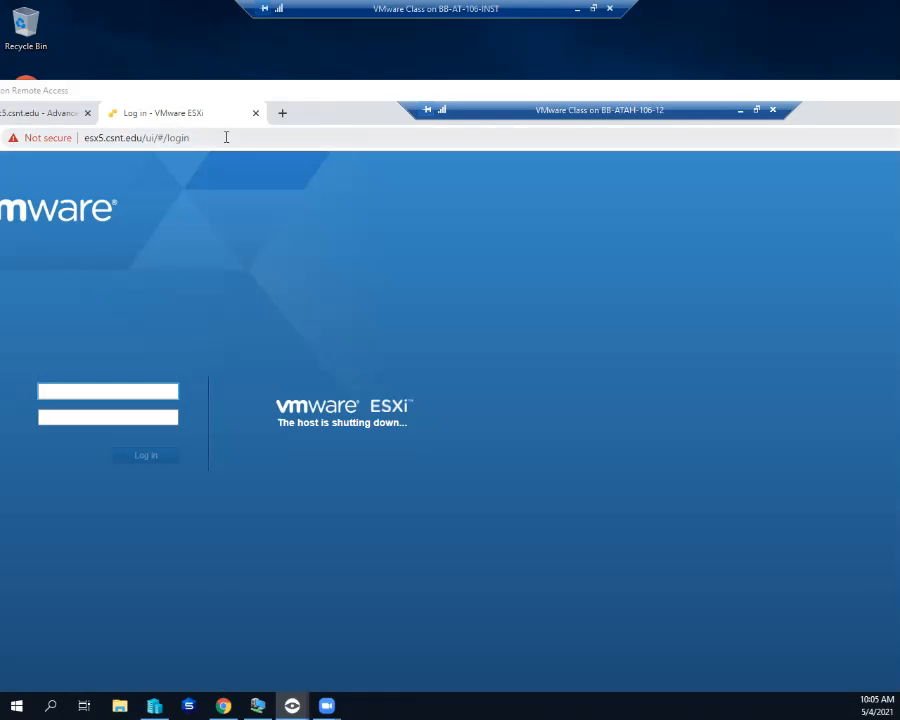
{"action": "left_click", "coordinate": [256, 114]}
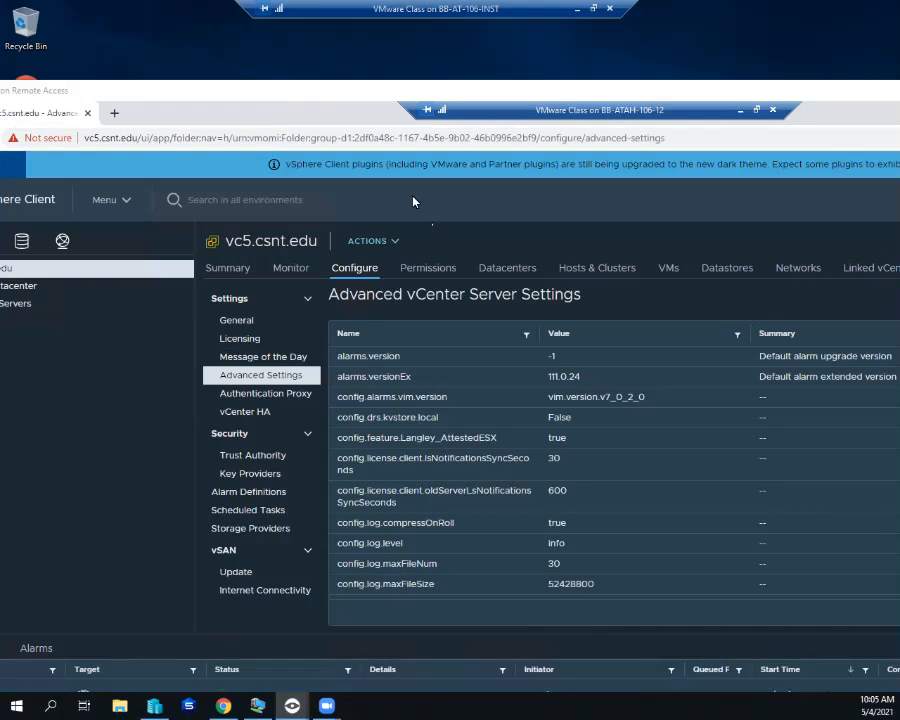
{"action": "left_click", "coordinate": [113, 116]}
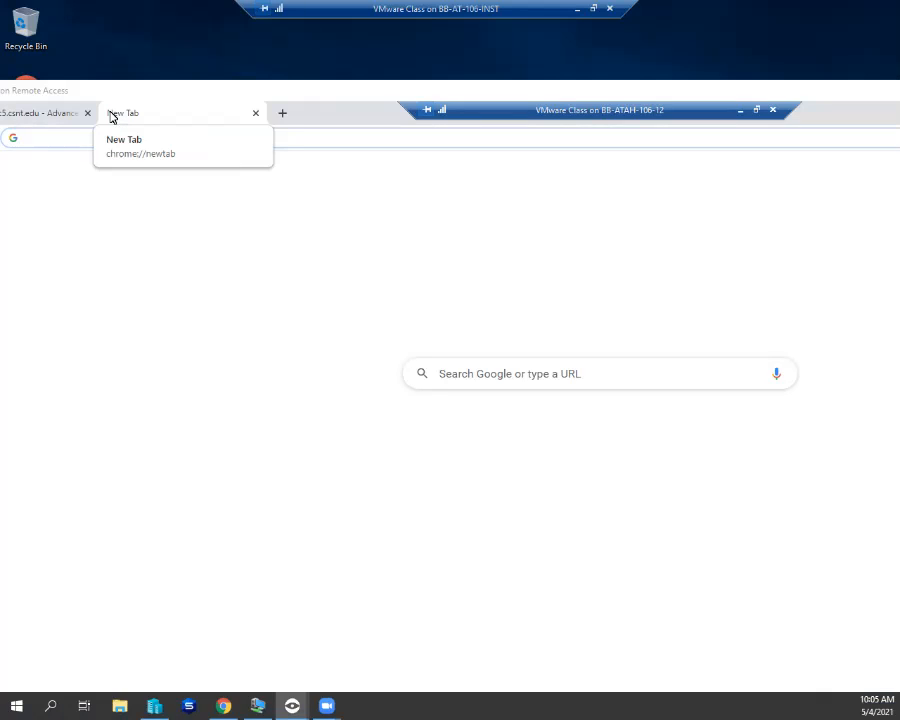
- Open the esx6.csnt.edu VMs view from vCenter history and edit the address from vc5 to vc6
{"action": "type", "text": "esx"}
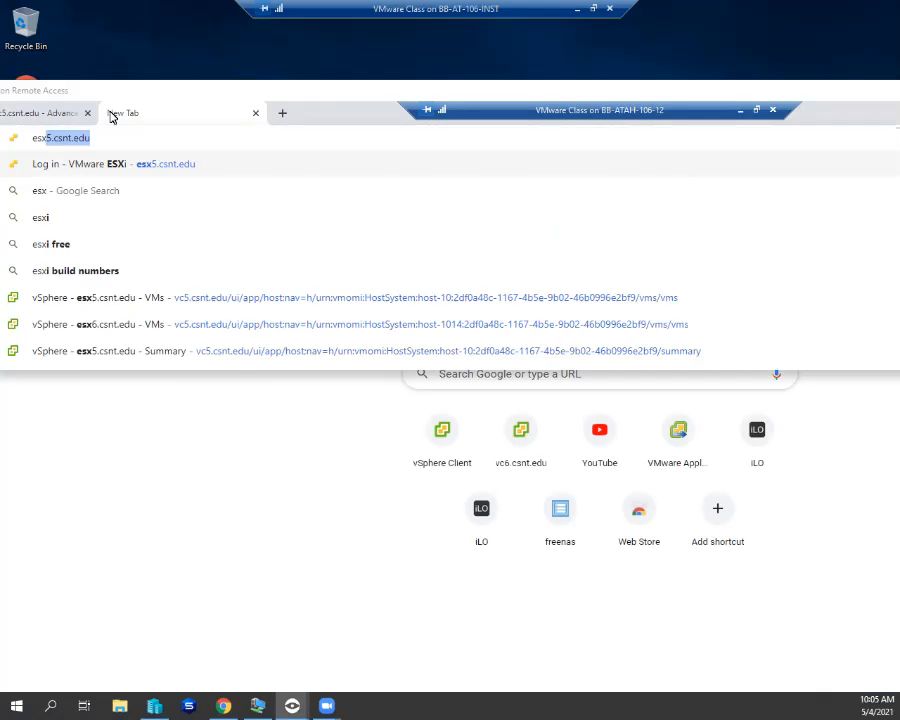
{"action": "type", "text": "6."}
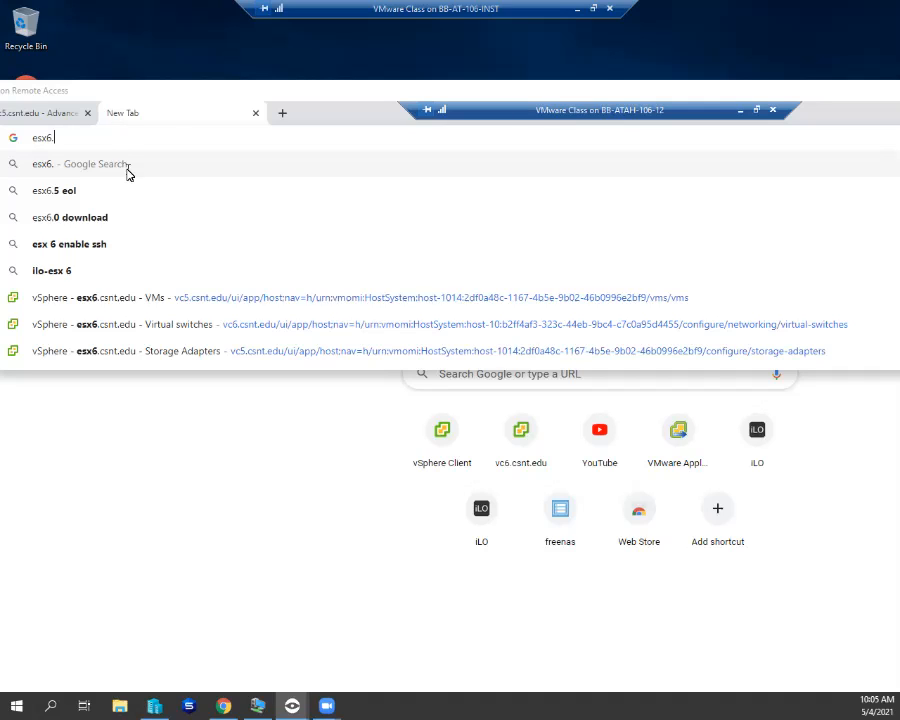
{"action": "left_click", "coordinate": [126, 298]}
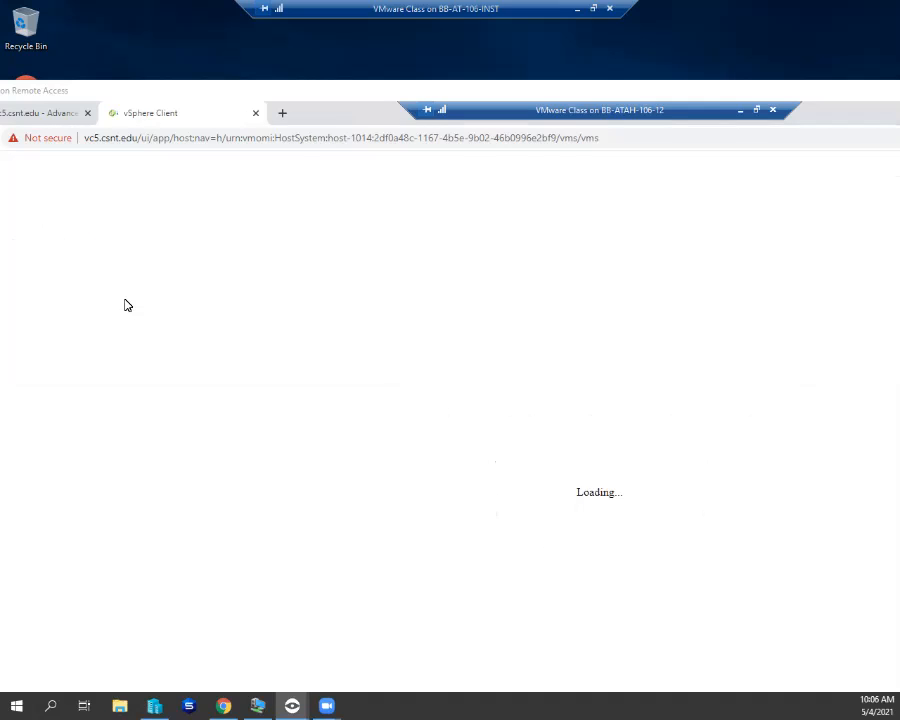
{"action": "left_click", "coordinate": [90, 142]}
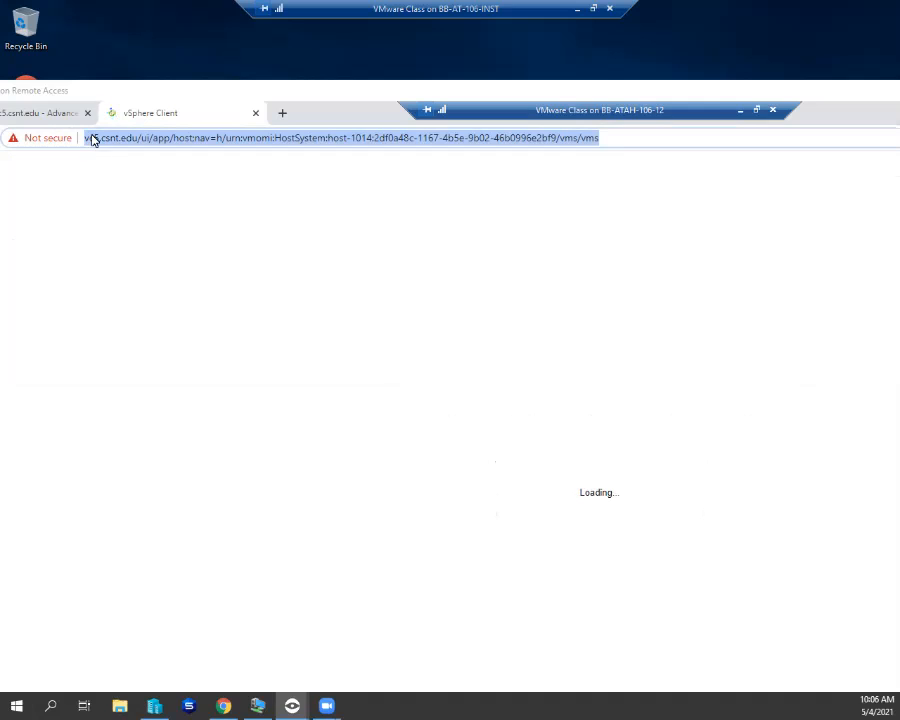
{"action": "right_click", "coordinate": [91, 140]}
{"action": "left_click", "coordinate": [91, 137]}
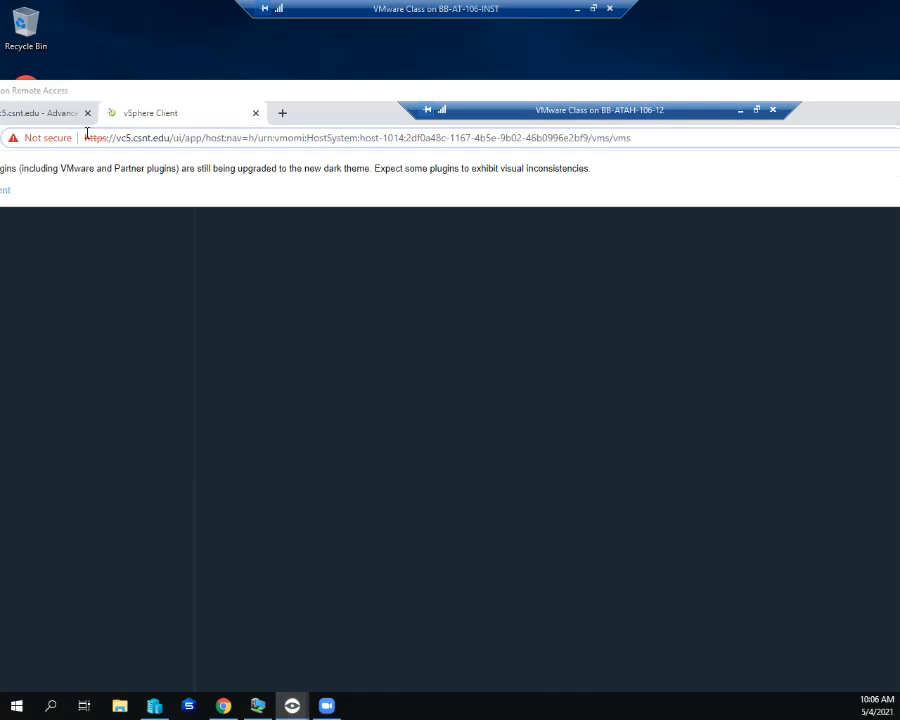
{"action": "type", "text": "l"}
{"action": "key", "text": "BackSpace"}
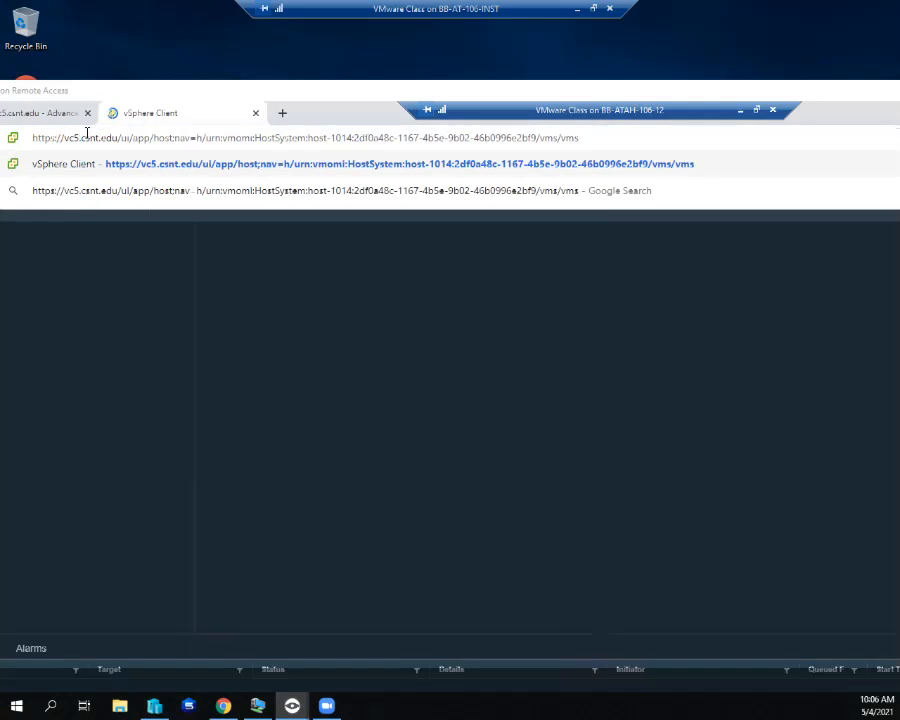
{"action": "key", "text": "BackSpace"}
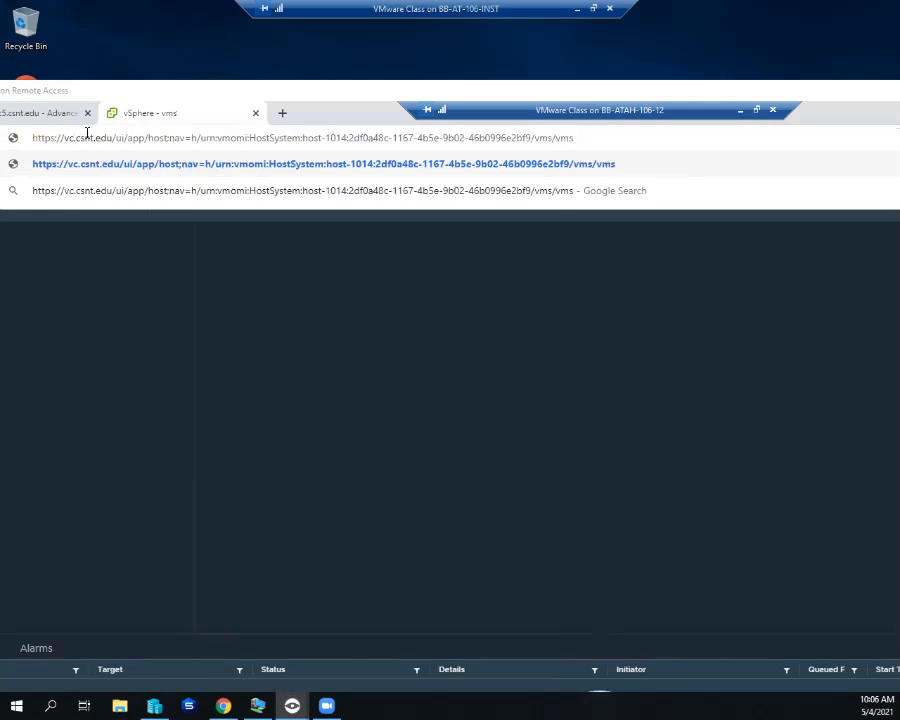
{"action": "type", "text": "6"}
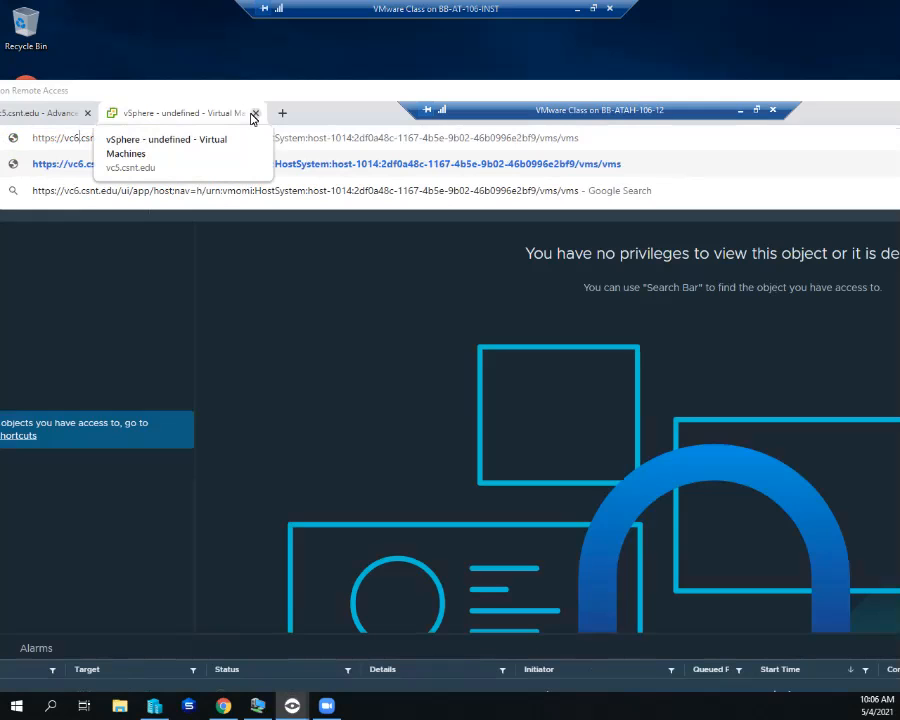
- Close the no-privileges tab and load esx6.csnt.edu in a new tab, reaching the certificate warning
{"action": "left_click", "coordinate": [256, 114]}
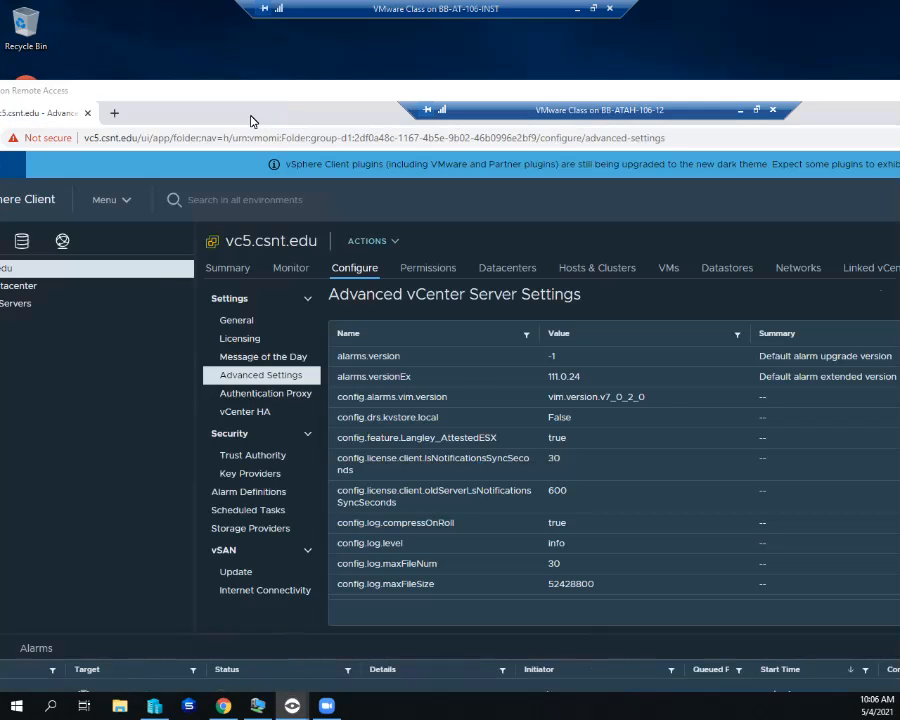
{"action": "left_click", "coordinate": [114, 113]}
{"action": "type", "text": "es"}
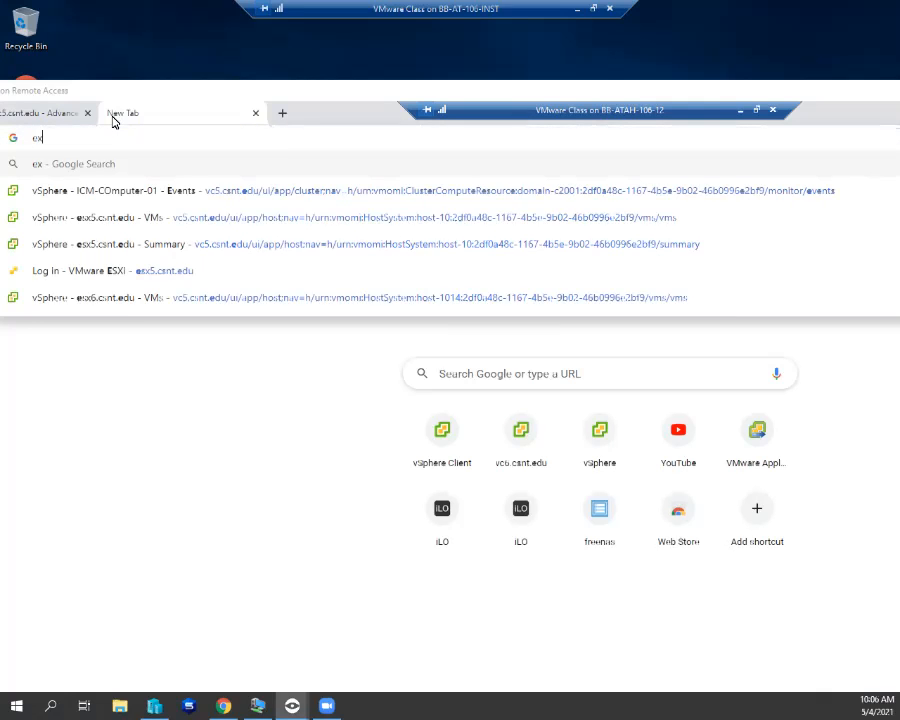
{"action": "type", "text": "x6"}
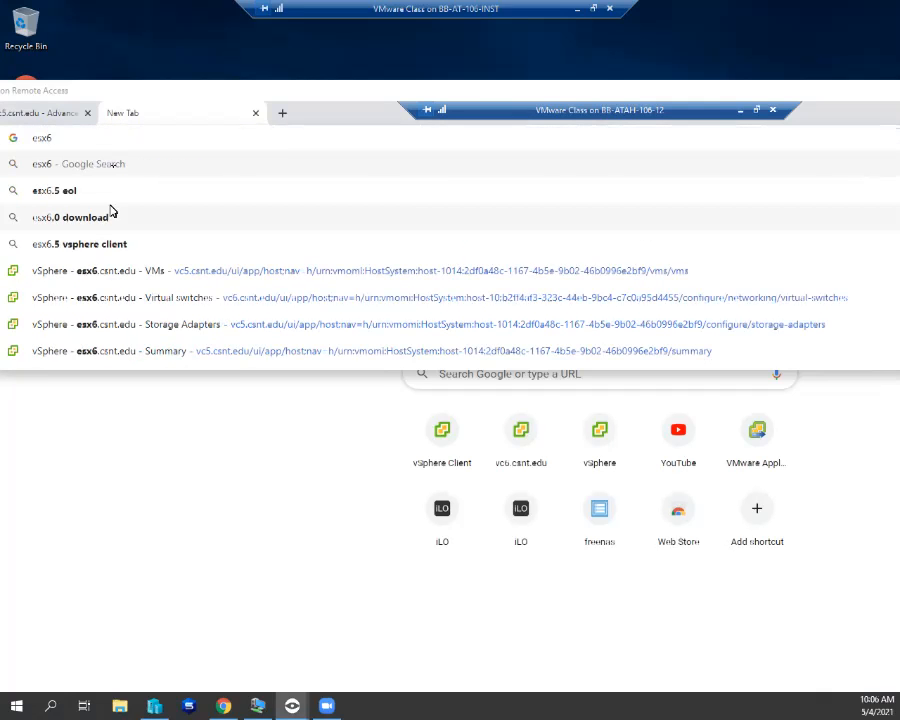
{"action": "left_click", "coordinate": [107, 273]}
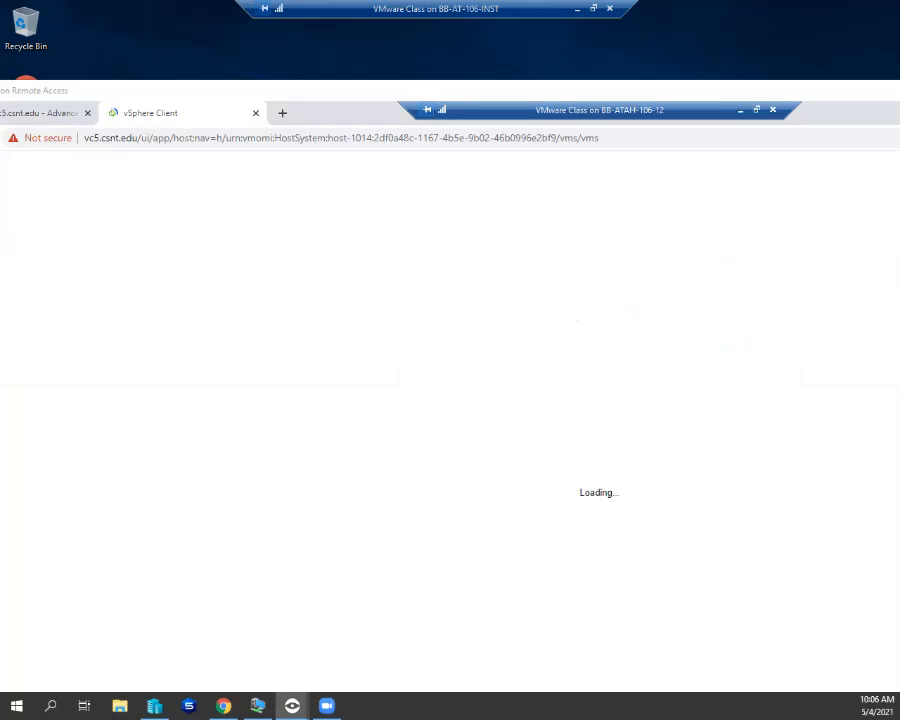
{"action": "key", "text": "alt+Left"}
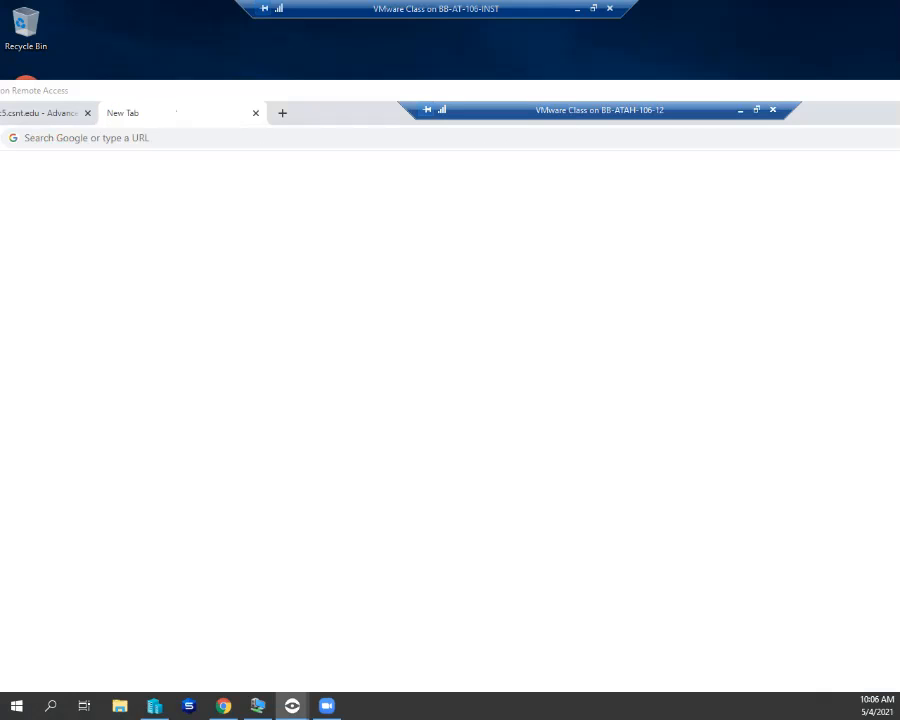
{"action": "left_click", "coordinate": [57, 135]}
{"action": "type", "text": "esx6.c"}
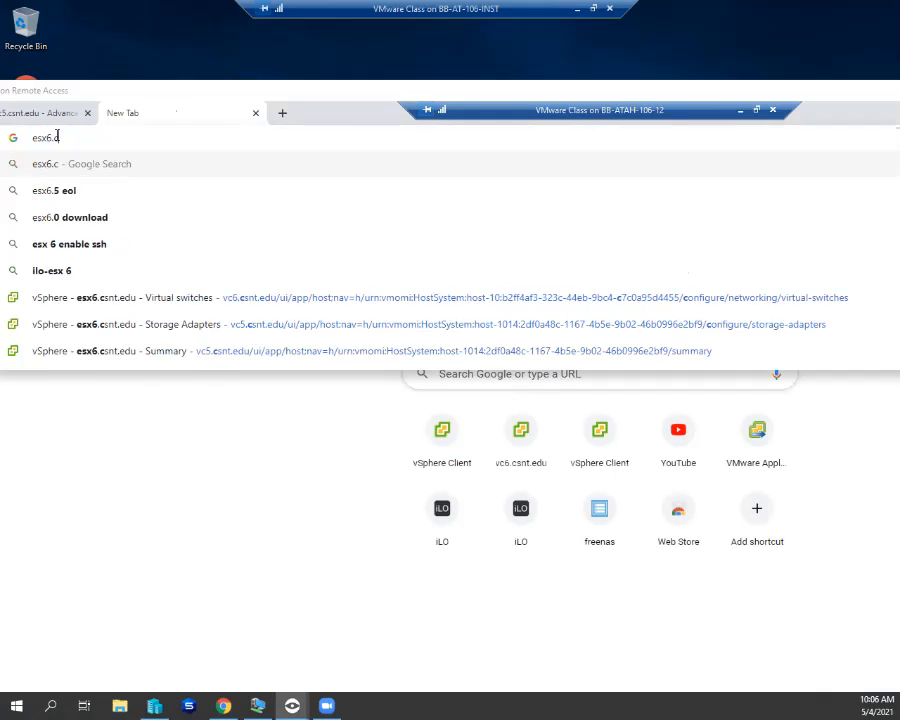
{"action": "type", "text": "snt."}
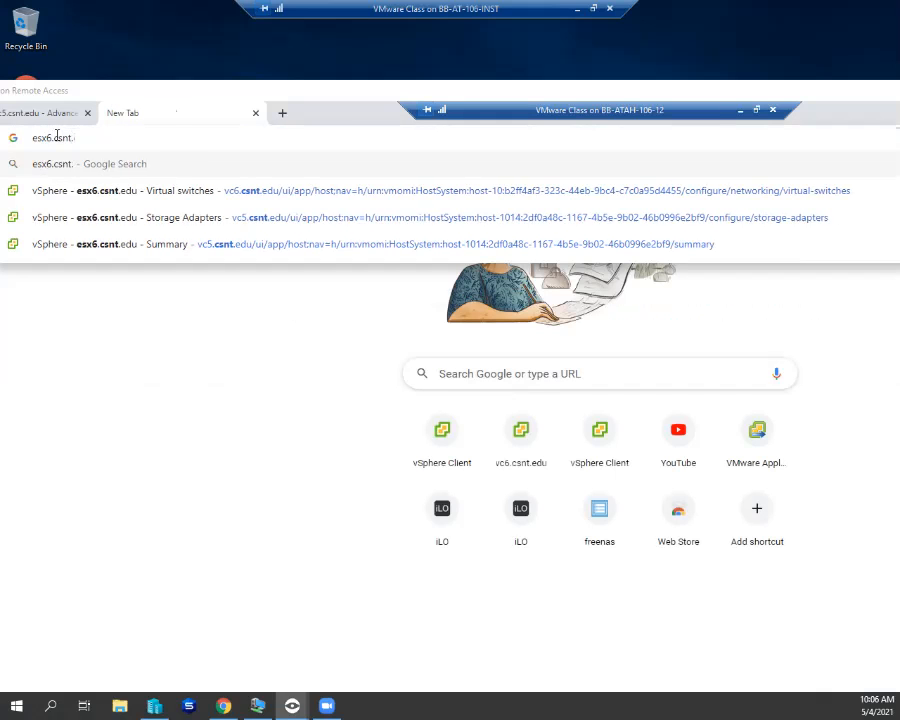
{"action": "type", "text": "edu"}
{"action": "key", "text": "Return"}
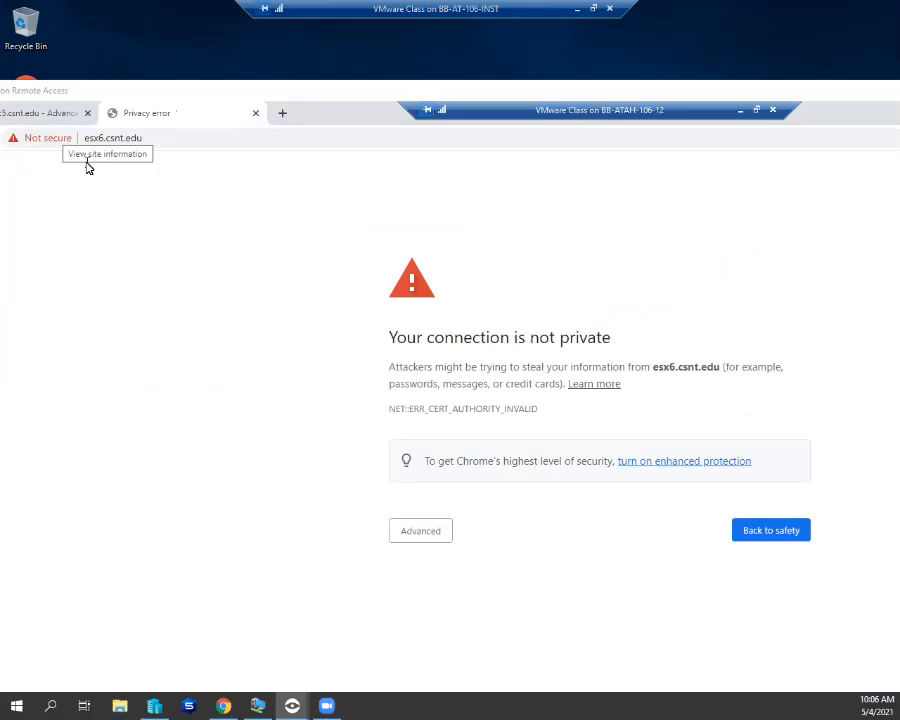
- Choose Advanced, then Proceed to esx6.csnt.edu (unsafe) to reach the ESXi login page
{"action": "left_click", "coordinate": [421, 530]}
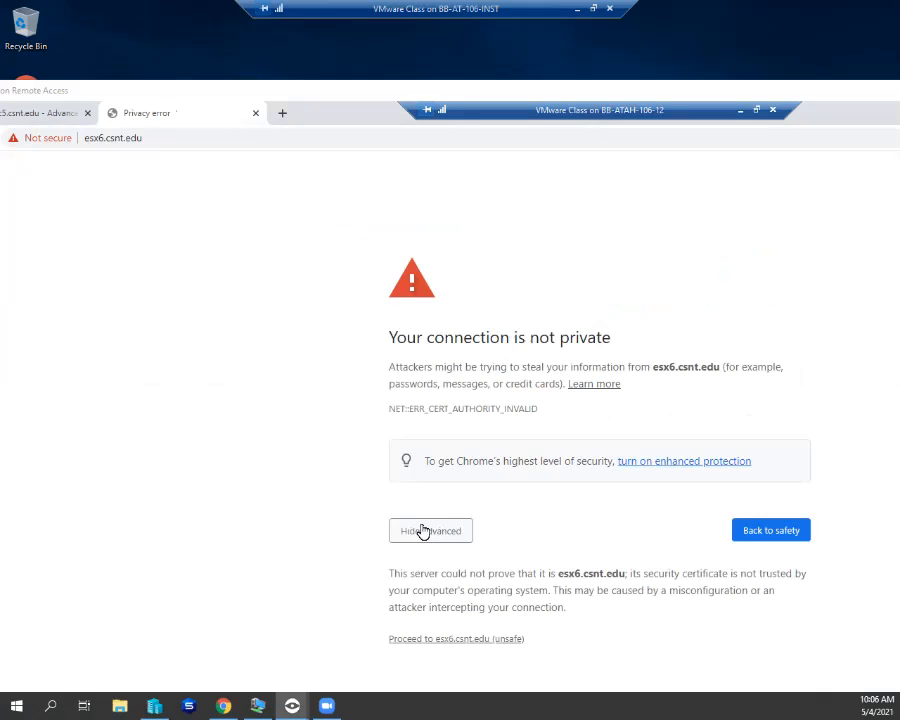
{"action": "left_click", "coordinate": [416, 640]}
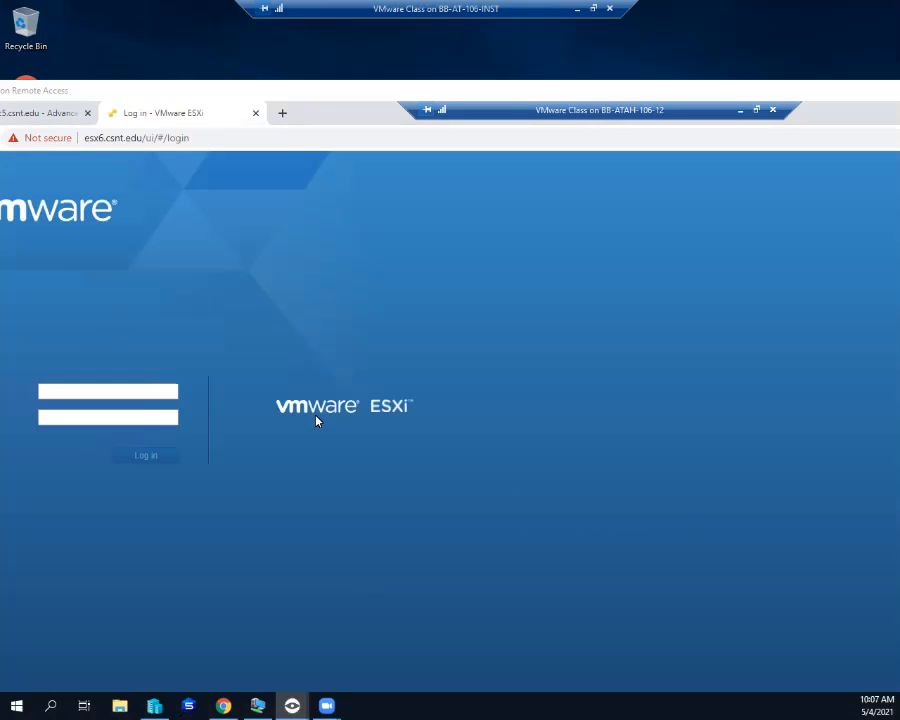
- Close the BB-AT-106-INST and Veyon remote windows, then select the VMware Class VM in Hyper-V Manager
{"action": "left_click", "coordinate": [610, 8]}
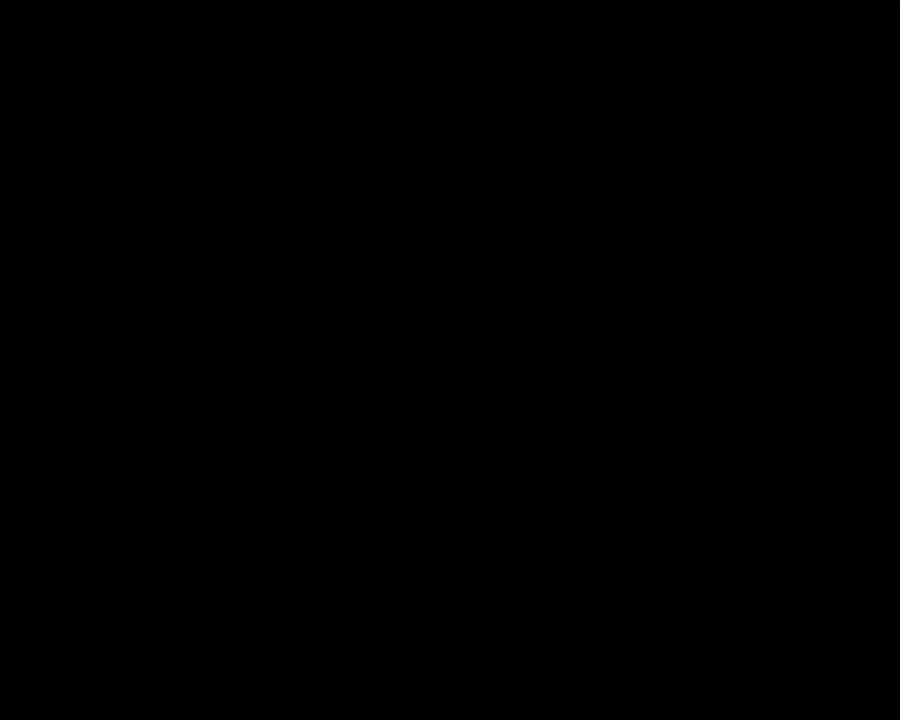
{"action": "left_click_drag", "start_coordinate": [425, 92], "coordinate": [731, 90]}
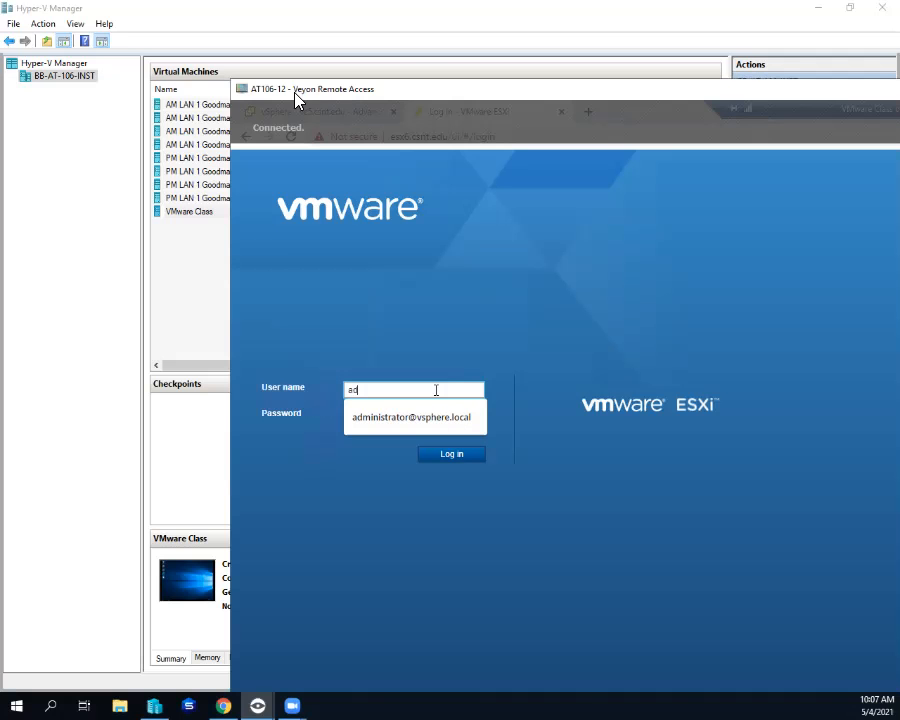
{"action": "double_click", "coordinate": [242, 89]}
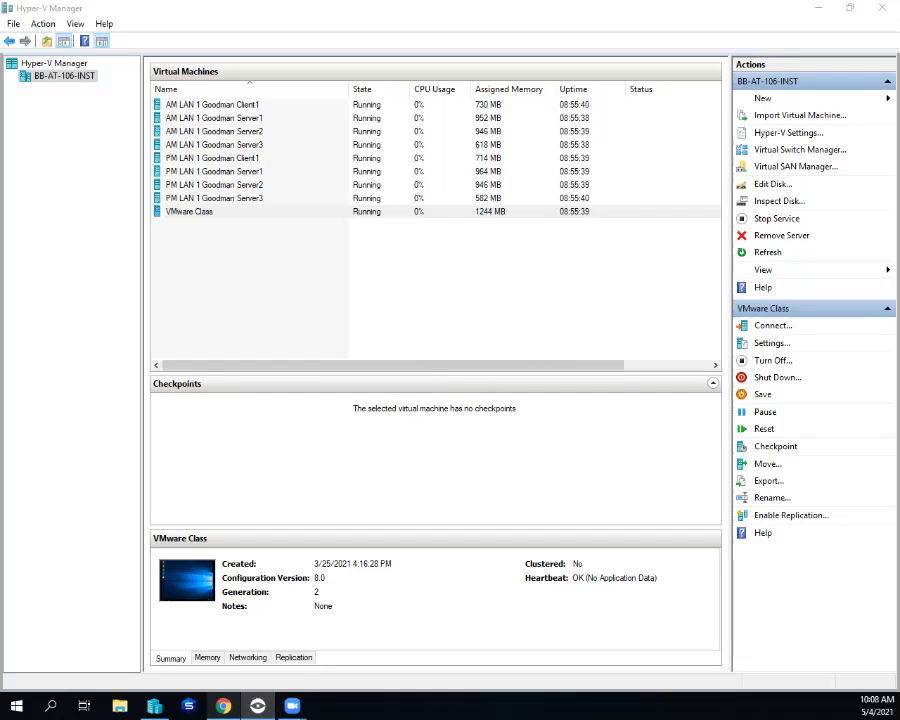
{"action": "mouse_move", "coordinate": [223, 706]}
{"action": "left_click", "coordinate": [97, 322]}
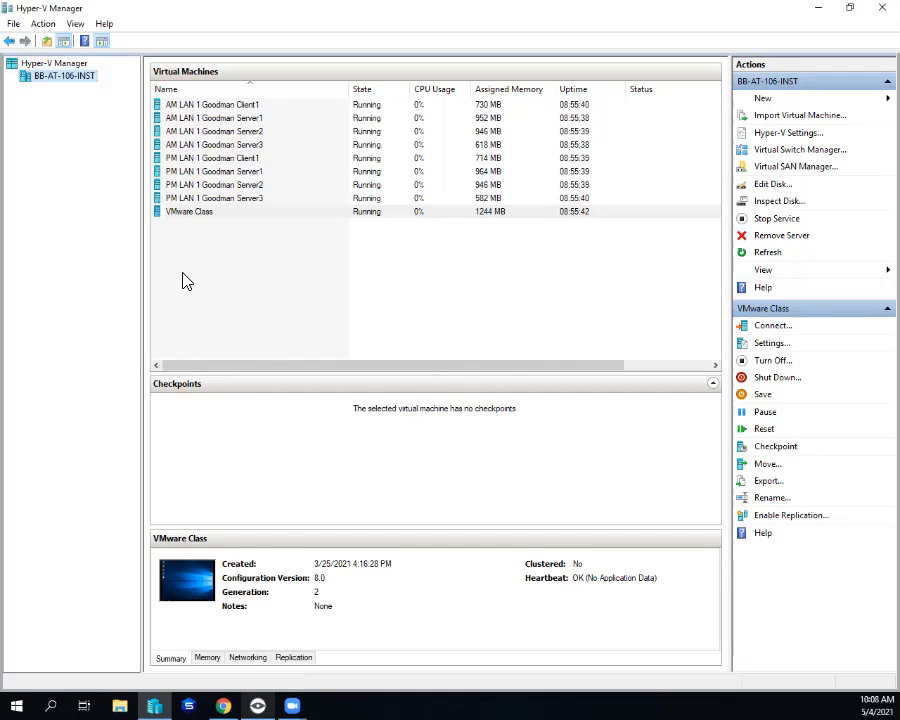
{"action": "left_click", "coordinate": [205, 214]}
- Connect to the VMware Class VM, launch Chrome, skim the last_vm_class_day notes, and minimize Notepad
{"action": "double_click", "coordinate": [205, 214]}
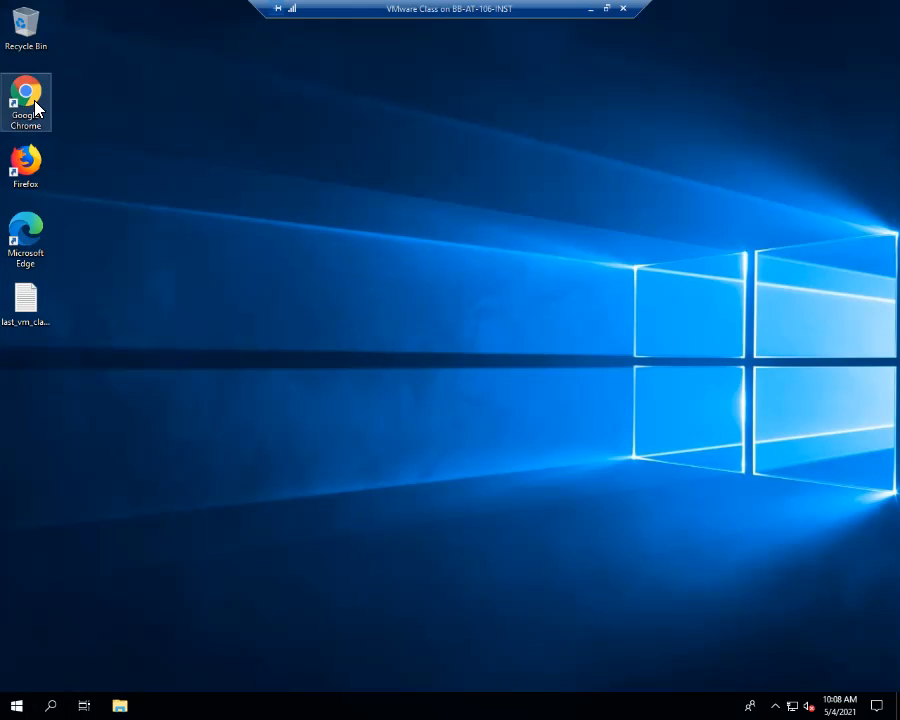
{"action": "left_click", "coordinate": [35, 106]}
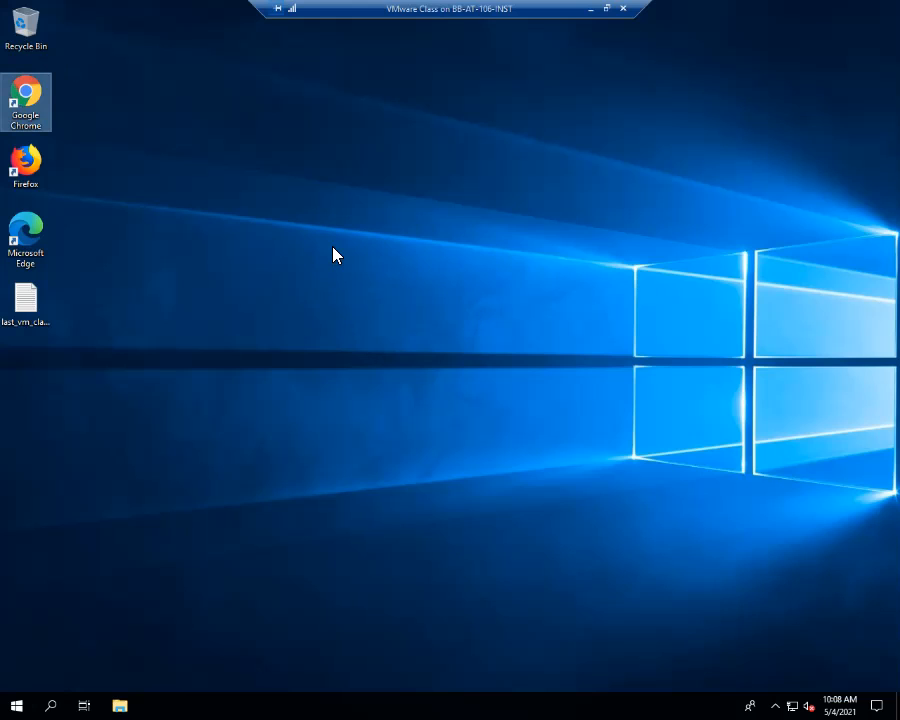
{"action": "double_click", "coordinate": [35, 106]}
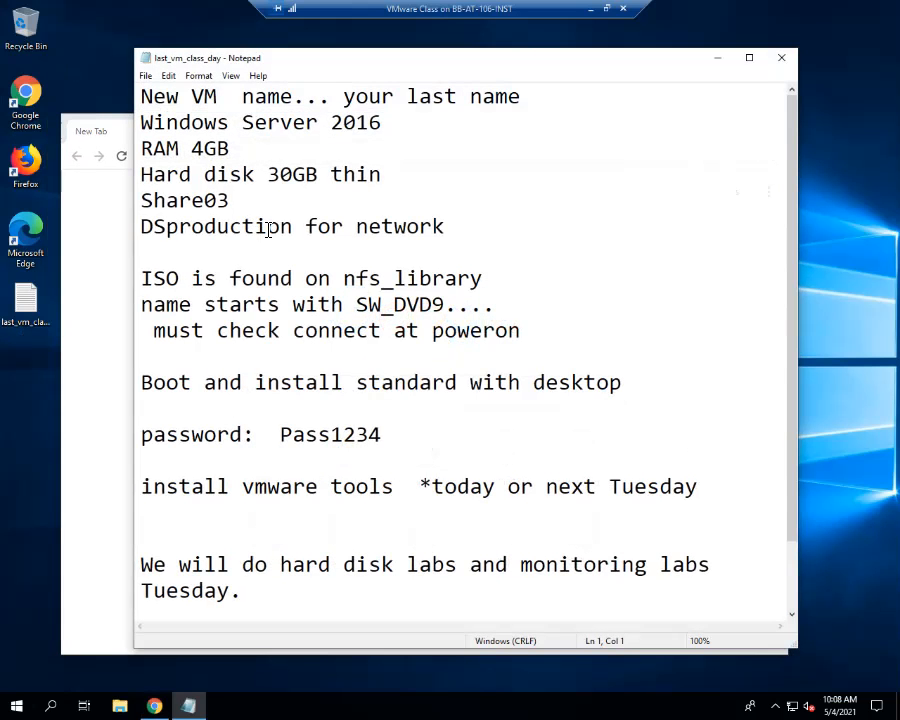
{"action": "scroll", "coordinate": [257, 311], "scroll_direction": "down", "scroll_amount": 1}
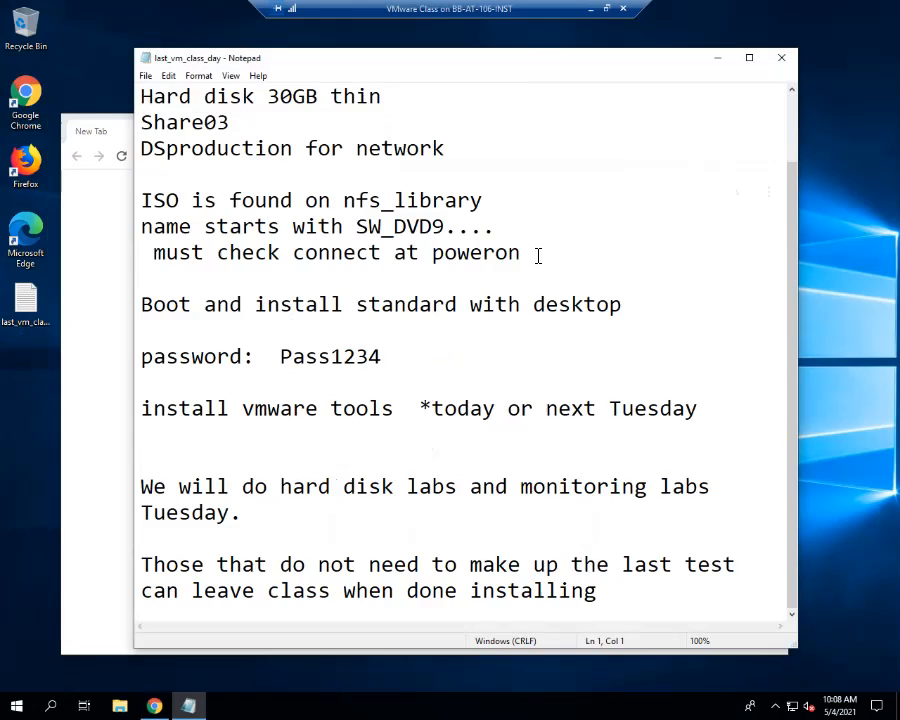
{"action": "scroll", "coordinate": [538, 255], "scroll_direction": "up", "scroll_amount": 1}
{"action": "left_click", "coordinate": [718, 58]}
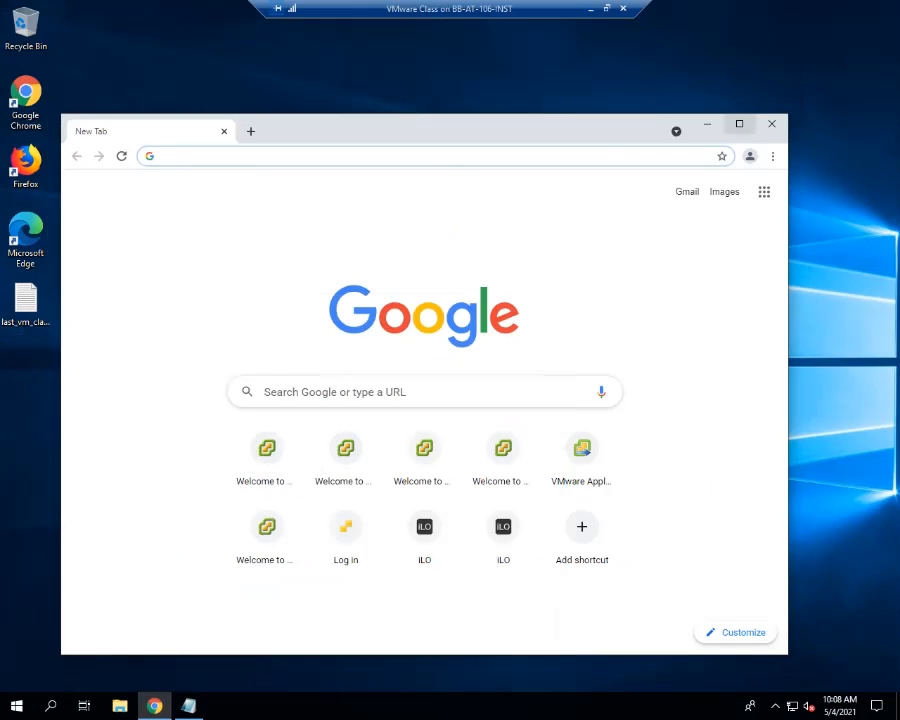
- Log in to the HTML5 vSphere Client at 10.10.20.10 using Windows session authentication
{"action": "left_click", "coordinate": [739, 123]}
{"action": "type", "text": "10.10.20.10"}
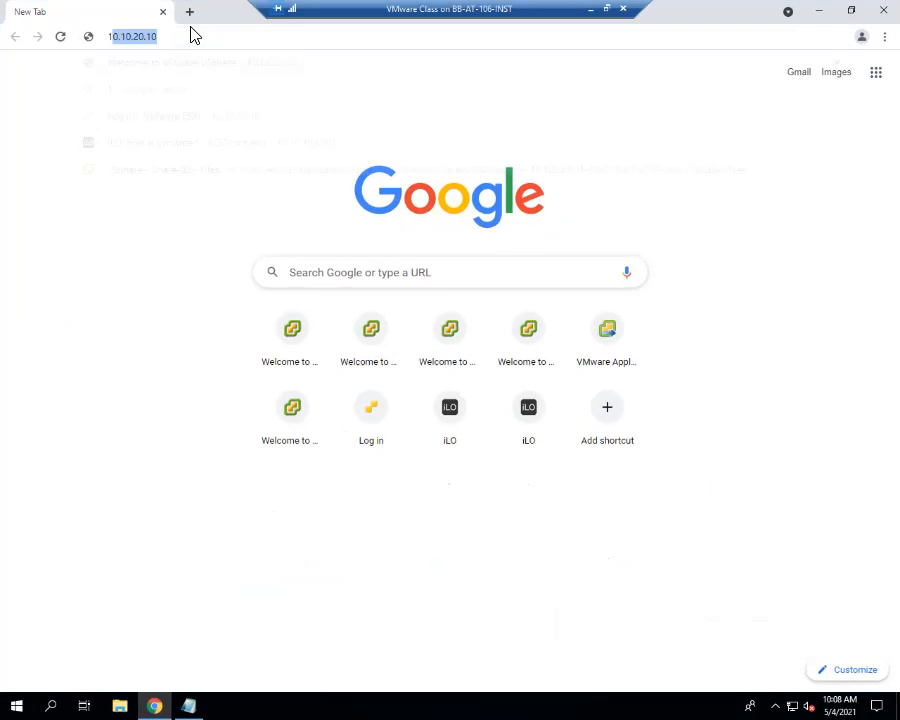
{"action": "key", "text": "Return"}
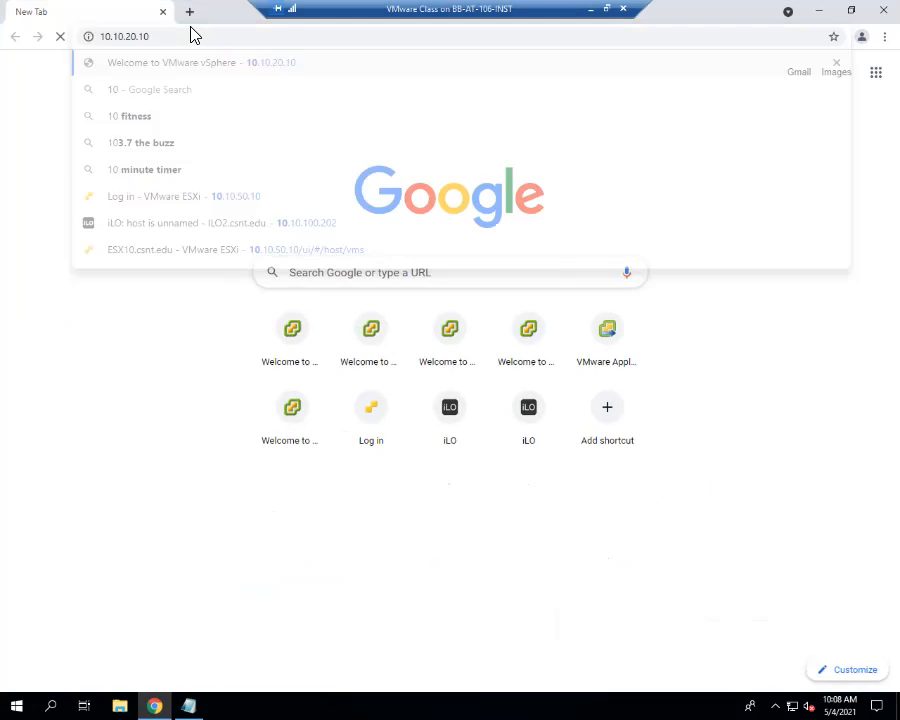
{"action": "left_click", "coordinate": [167, 139]}
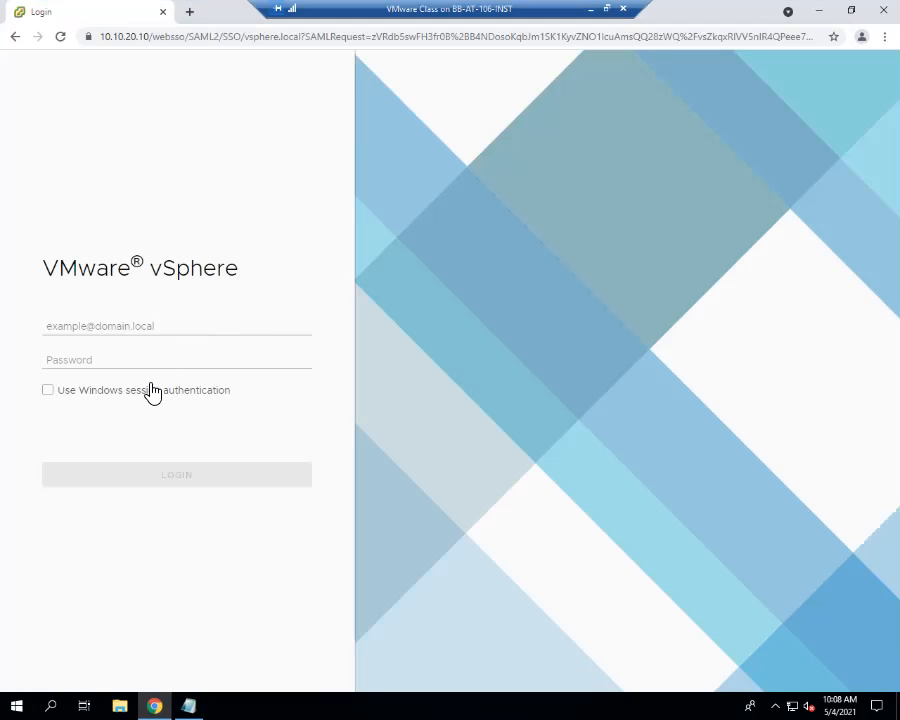
{"action": "left_click", "coordinate": [148, 391]}
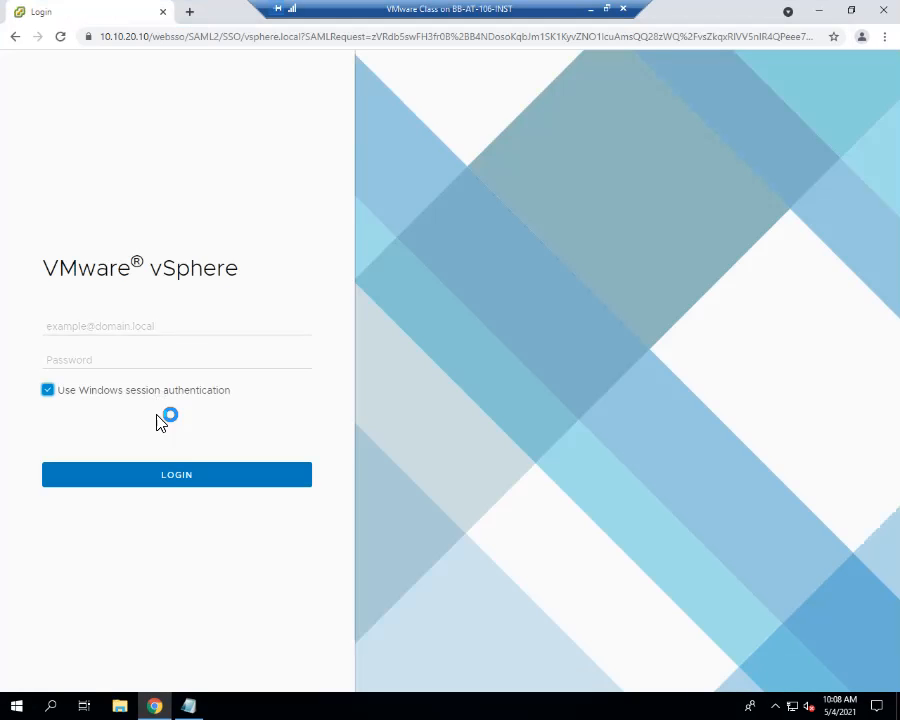
{"action": "left_click", "coordinate": [185, 484]}
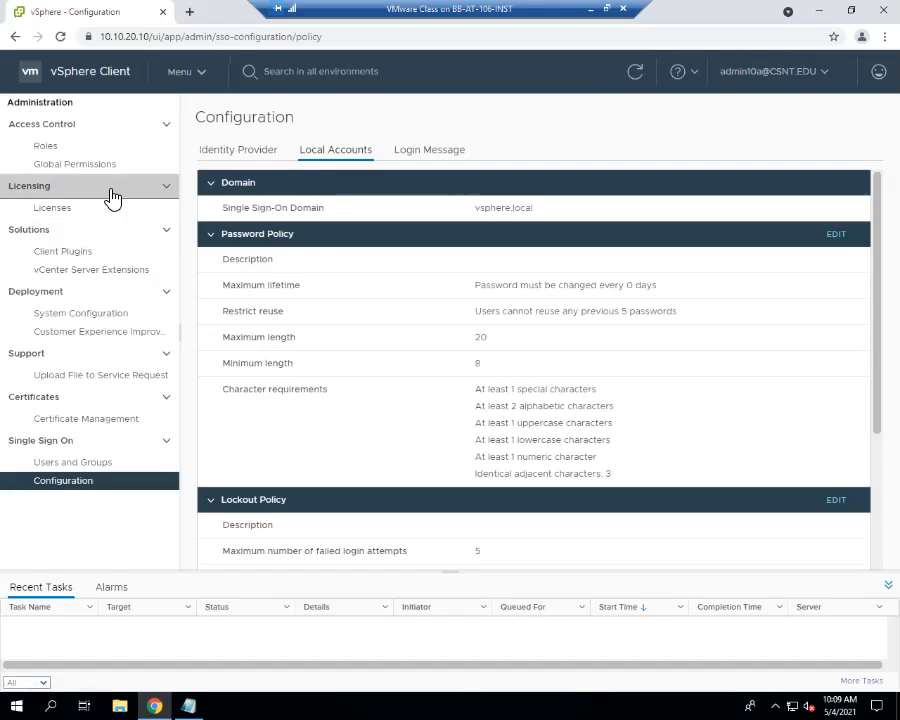
{"action": "left_click", "coordinate": [211, 86]}
- In Hosts and Clusters, shut down vc7's guest OS, cancelling the accidental hard power-off
{"action": "left_click", "coordinate": [205, 112]}
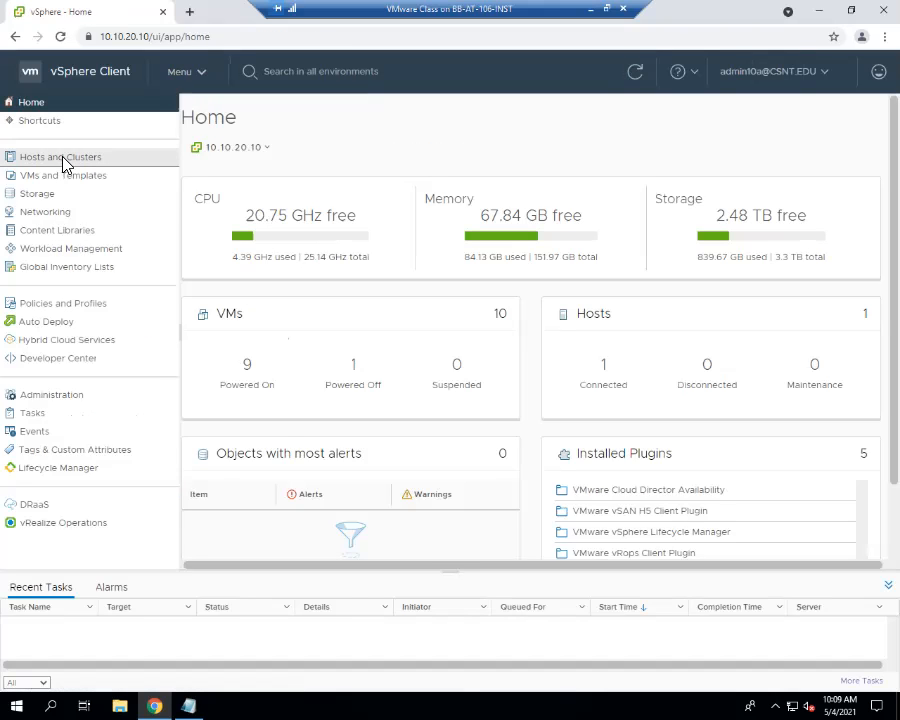
{"action": "left_click", "coordinate": [62, 160]}
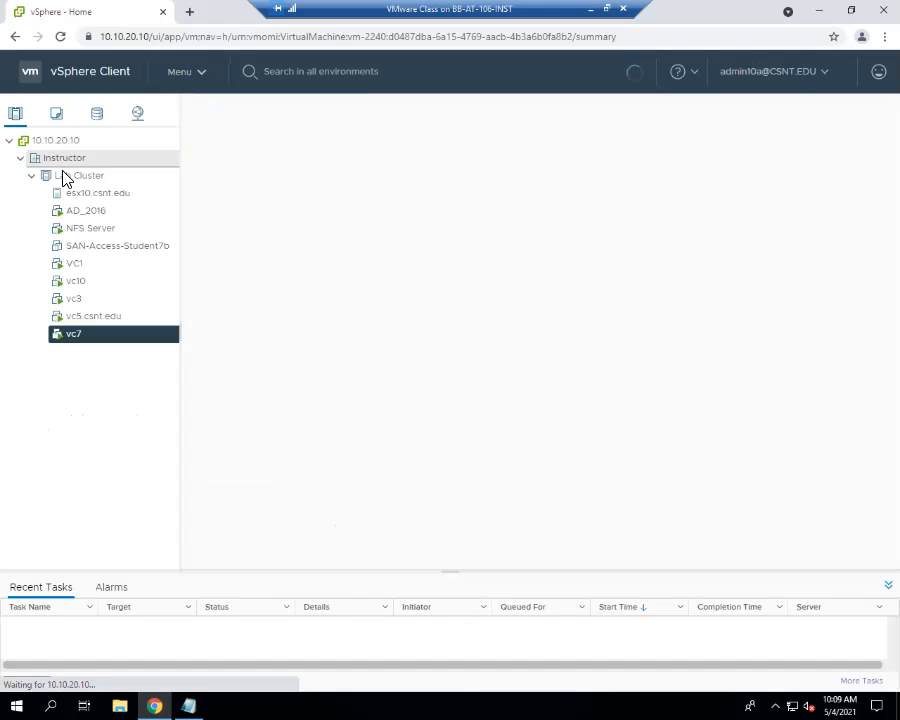
{"action": "right_click", "coordinate": [74, 341]}
{"action": "mouse_move", "coordinate": [97, 345]}
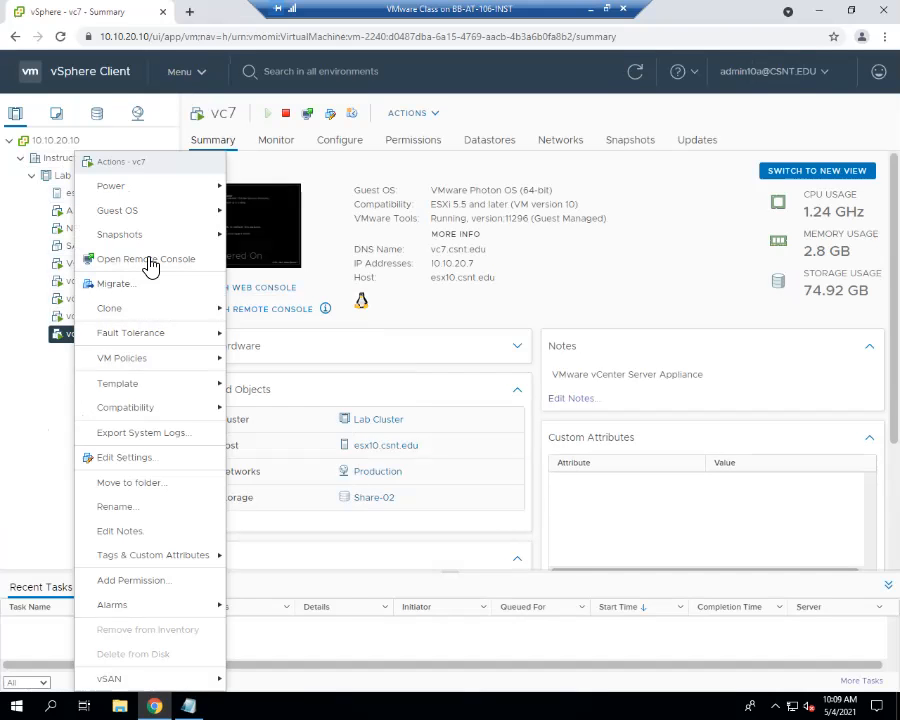
{"action": "mouse_move", "coordinate": [165, 195]}
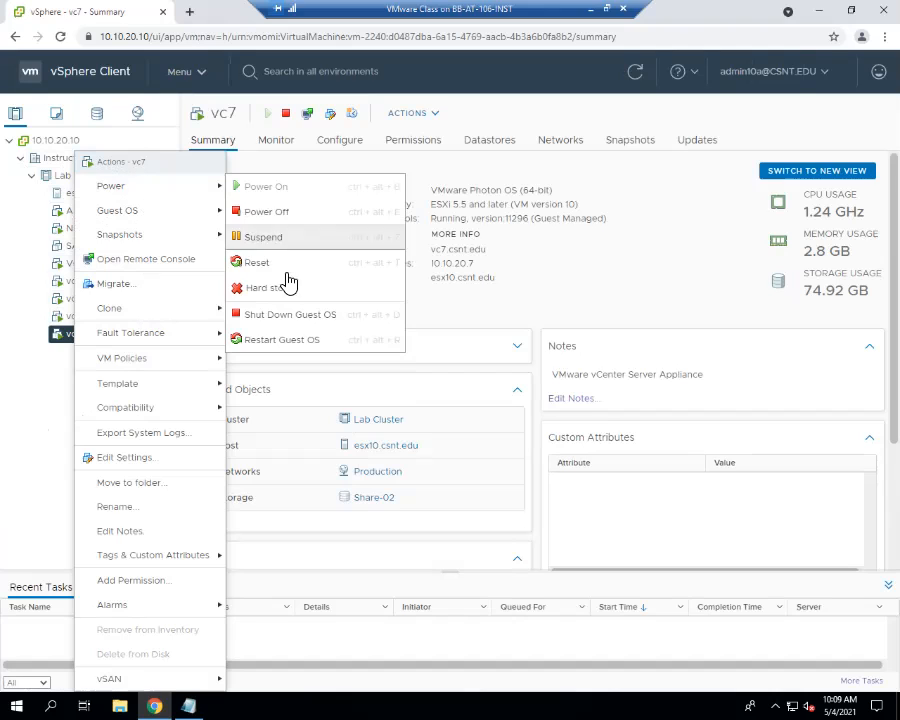
{"action": "left_click", "coordinate": [300, 222]}
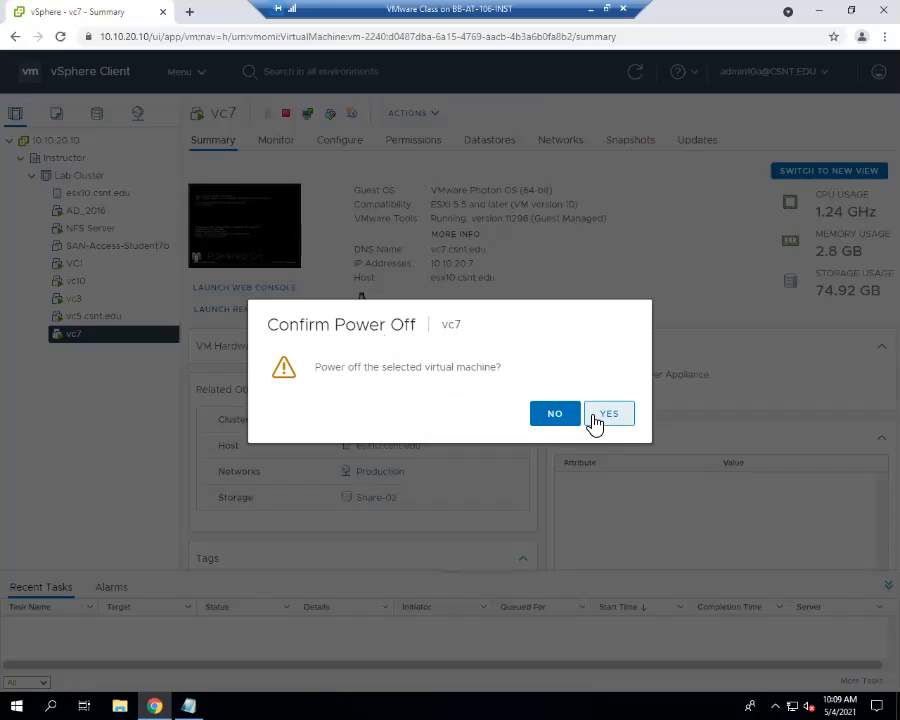
{"action": "left_click", "coordinate": [569, 416]}
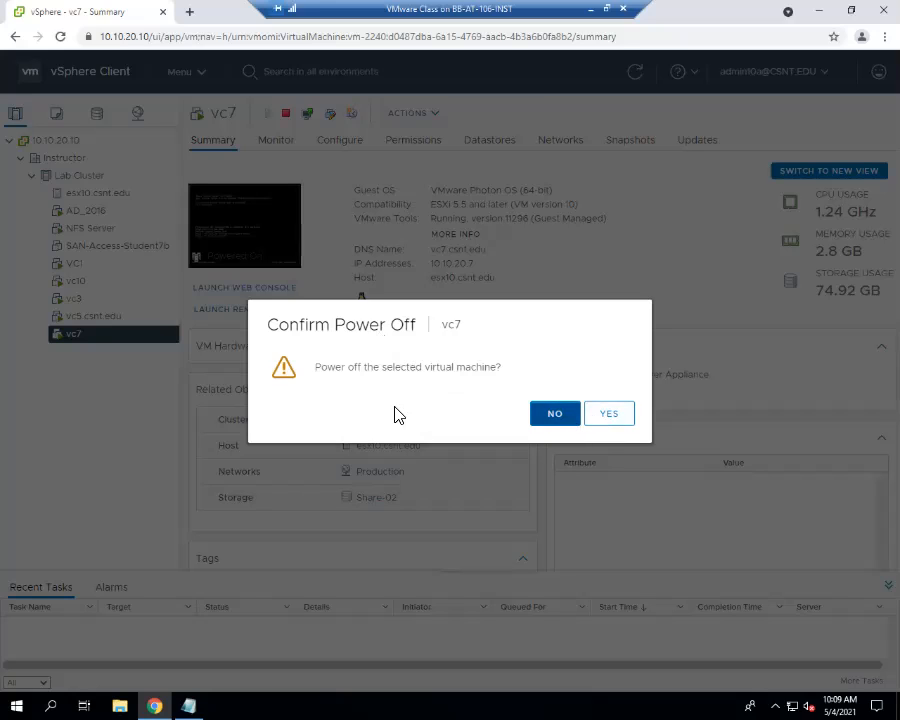
{"action": "right_click", "coordinate": [97, 336]}
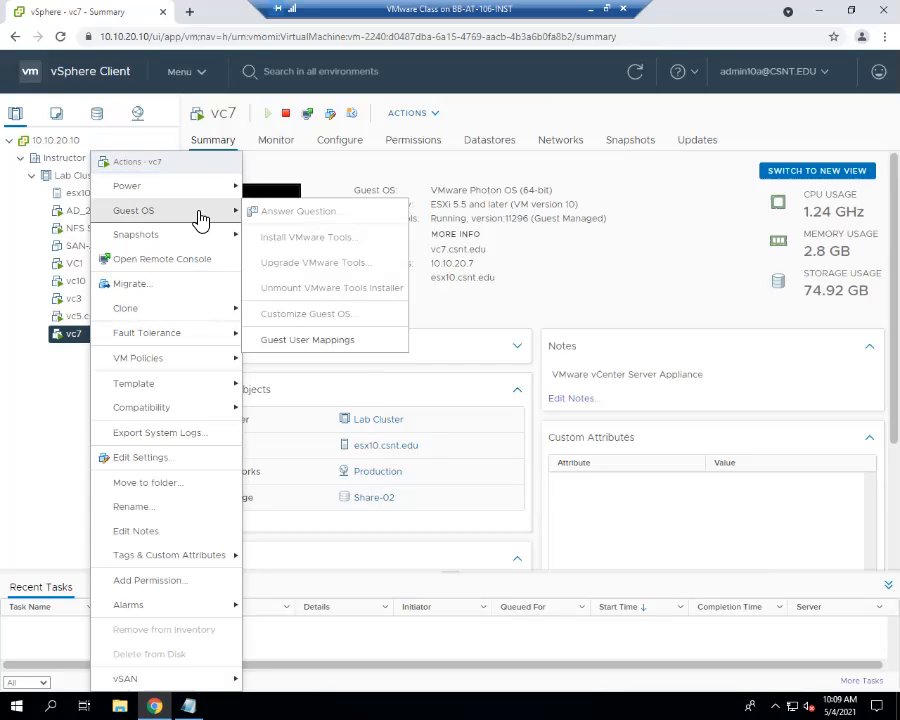
{"action": "mouse_move", "coordinate": [201, 190]}
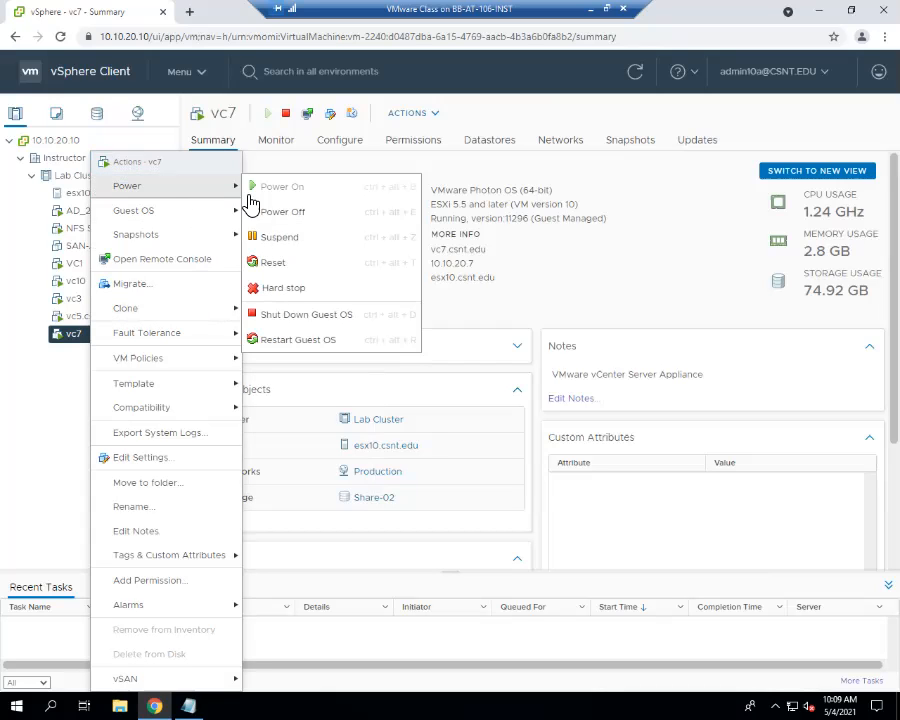
{"action": "left_click", "coordinate": [302, 315]}
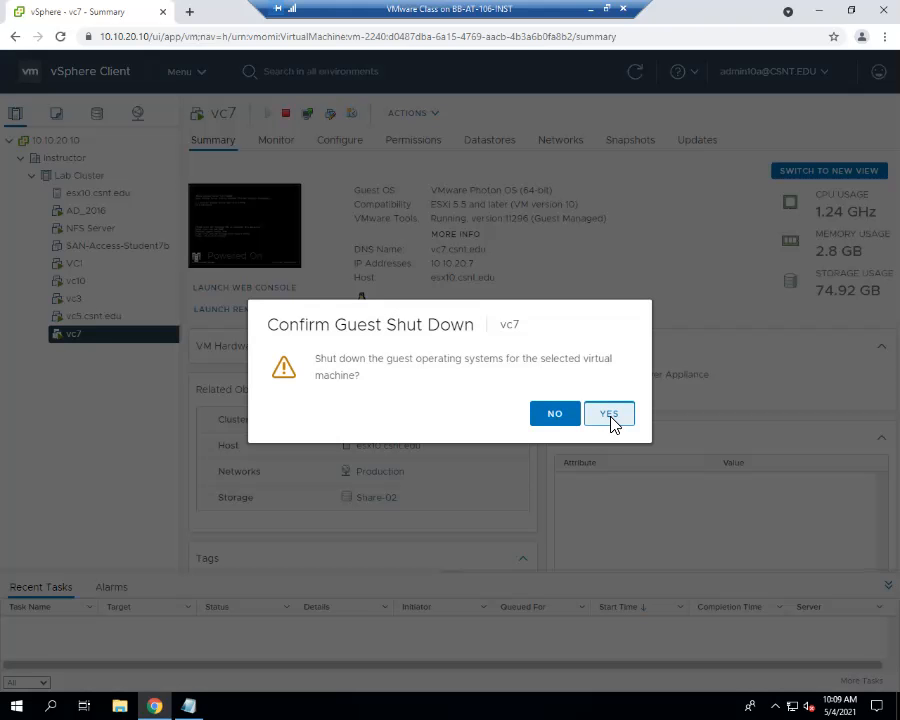
{"action": "left_click", "coordinate": [610, 414]}
- Shut down the guest OS of vc5.csnt.edu and vc3
{"action": "left_click", "coordinate": [124, 318]}
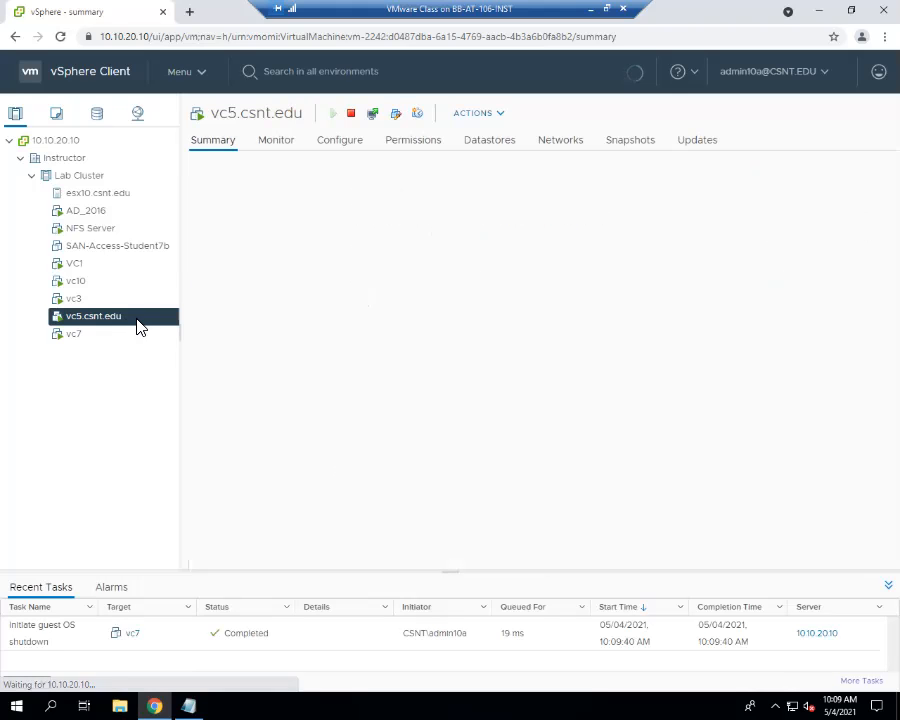
{"action": "right_click", "coordinate": [140, 320]}
{"action": "mouse_move", "coordinate": [138, 322]}
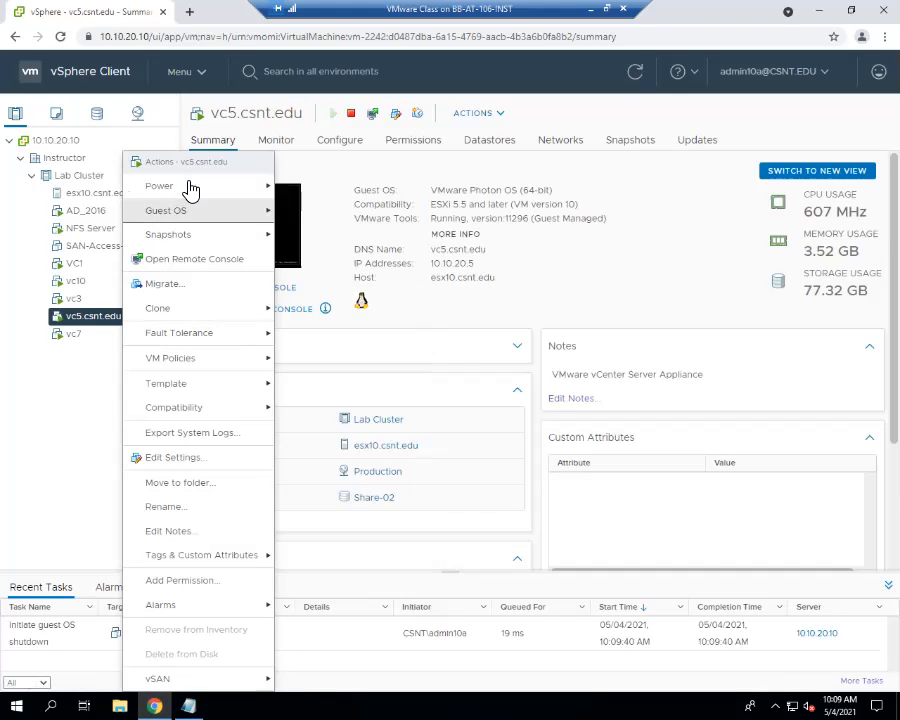
{"action": "mouse_move", "coordinate": [205, 187]}
{"action": "left_click", "coordinate": [350, 314]}
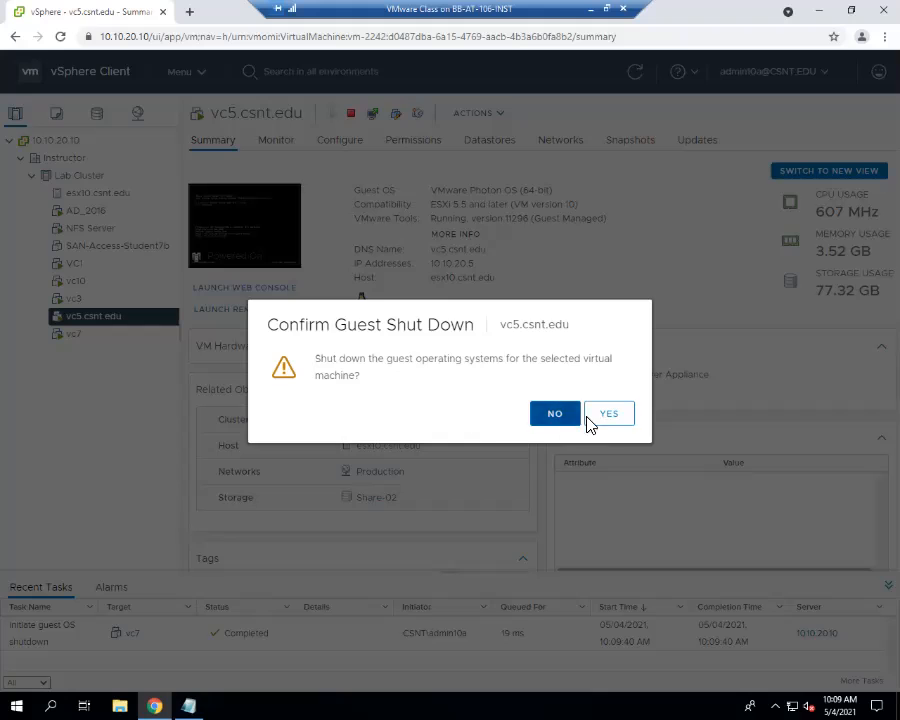
{"action": "left_click", "coordinate": [590, 424]}
{"action": "left_click", "coordinate": [100, 298]}
{"action": "right_click", "coordinate": [104, 308]}
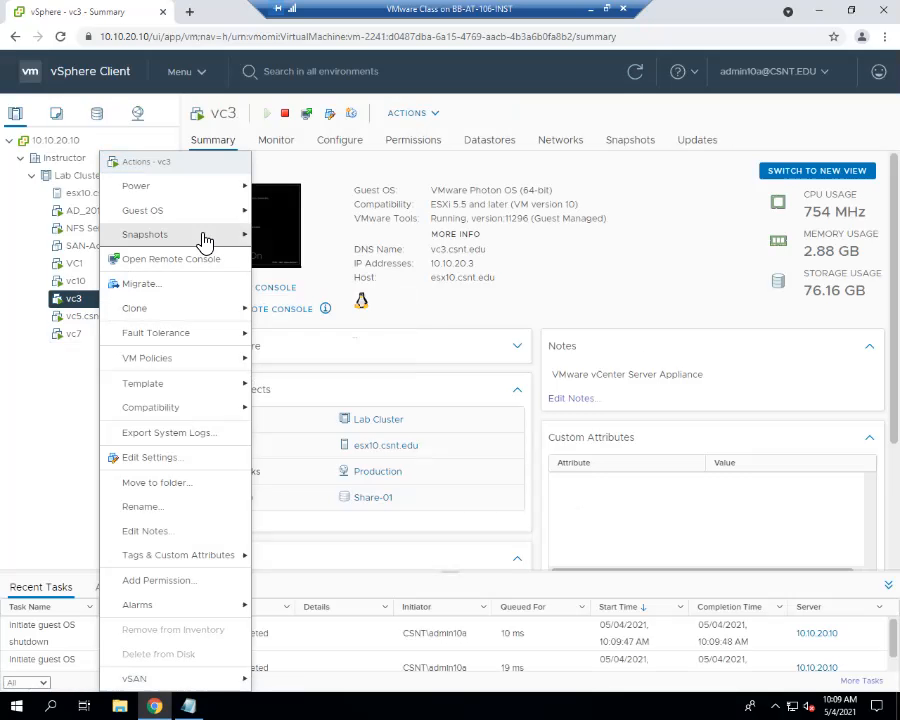
{"action": "mouse_move", "coordinate": [213, 190]}
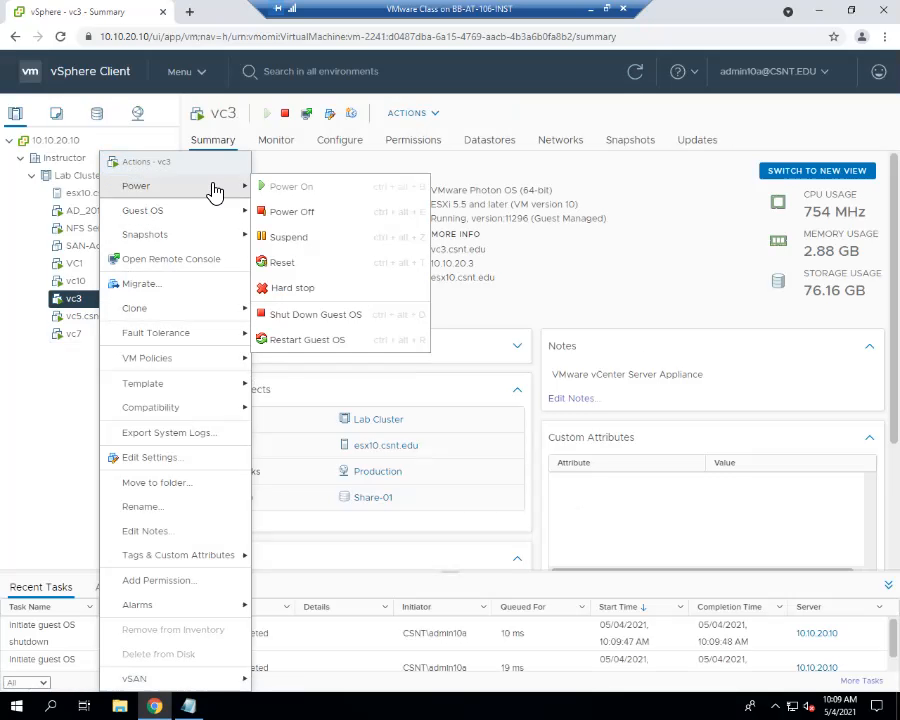
{"action": "left_click", "coordinate": [345, 316]}
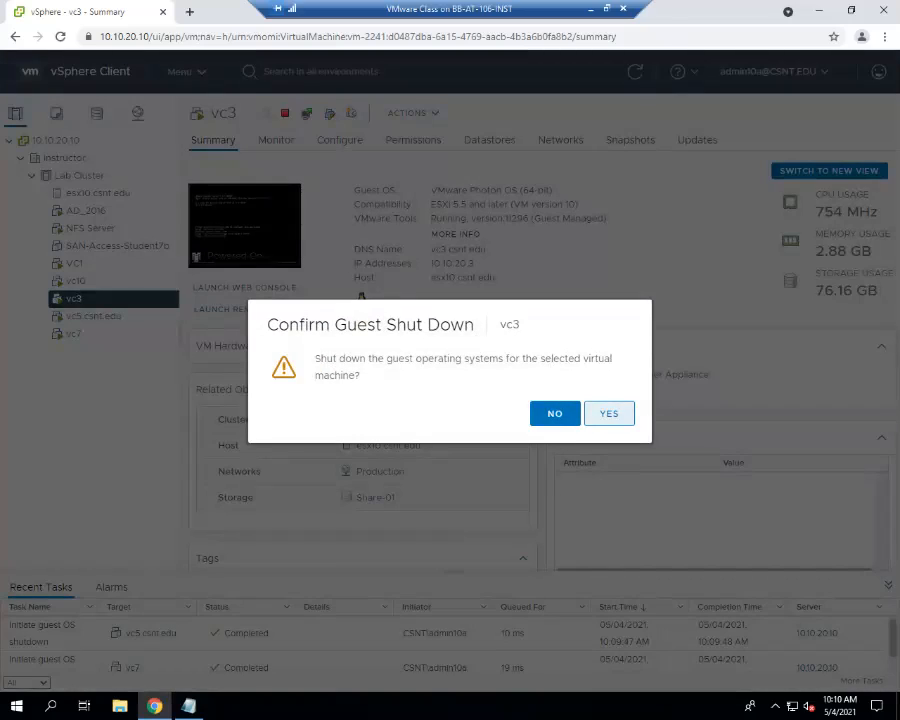
{"action": "left_click", "coordinate": [606, 410]}
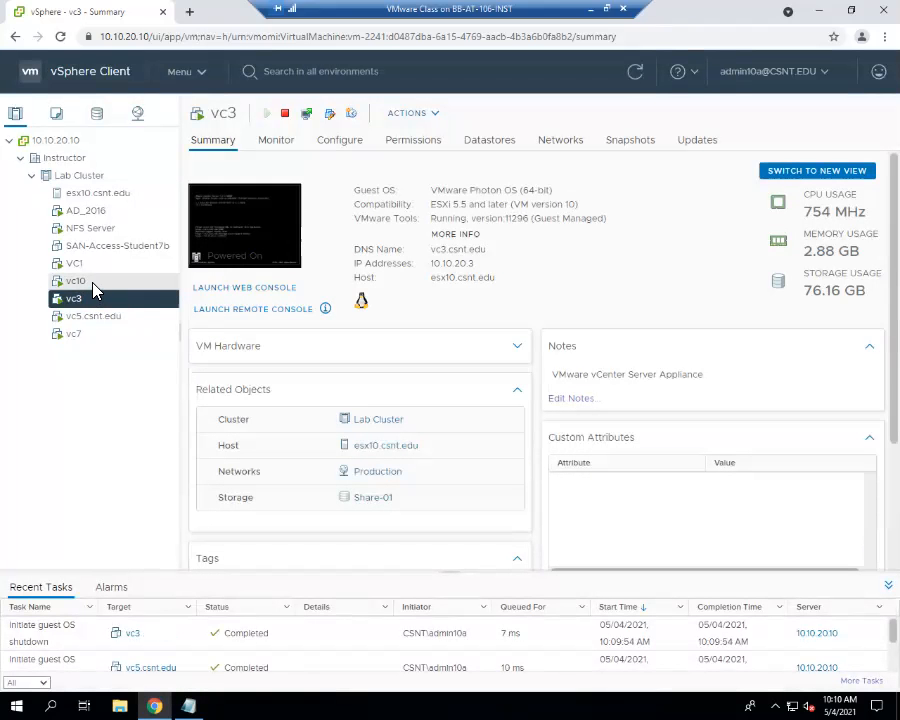
- Shut down VC1's guest OS and confirm with YES
{"action": "left_click", "coordinate": [93, 284]}
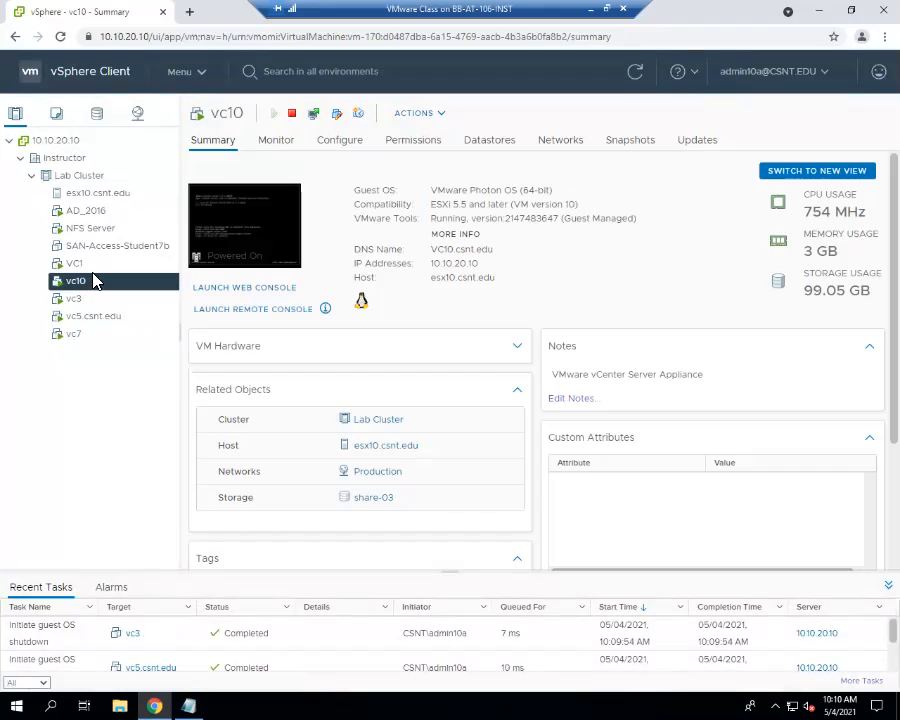
{"action": "left_click", "coordinate": [102, 266]}
{"action": "right_click", "coordinate": [104, 268]}
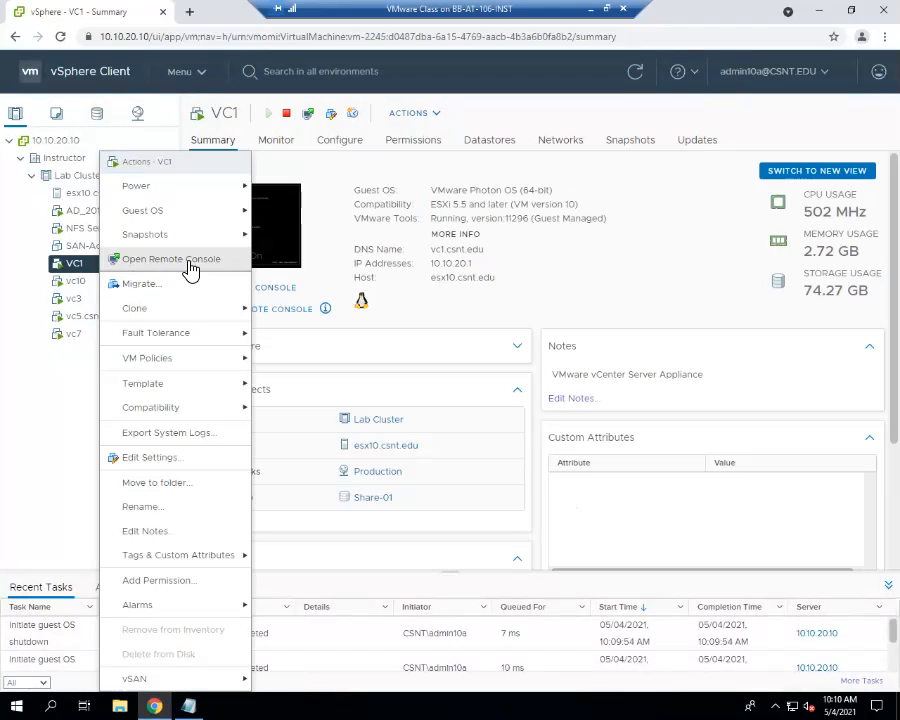
{"action": "mouse_move", "coordinate": [195, 192]}
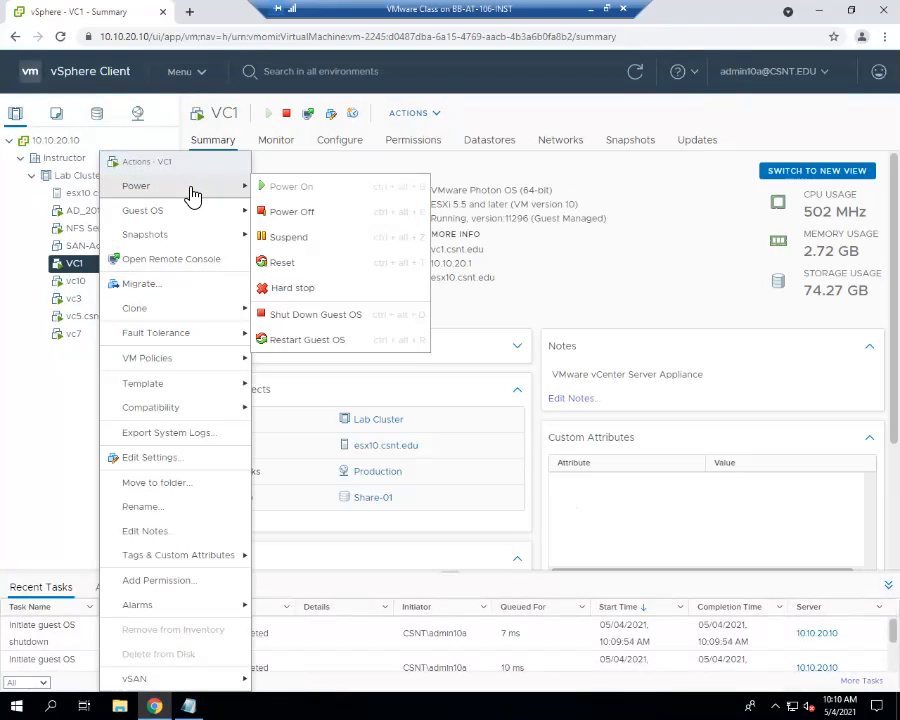
{"action": "left_click", "coordinate": [321, 314]}
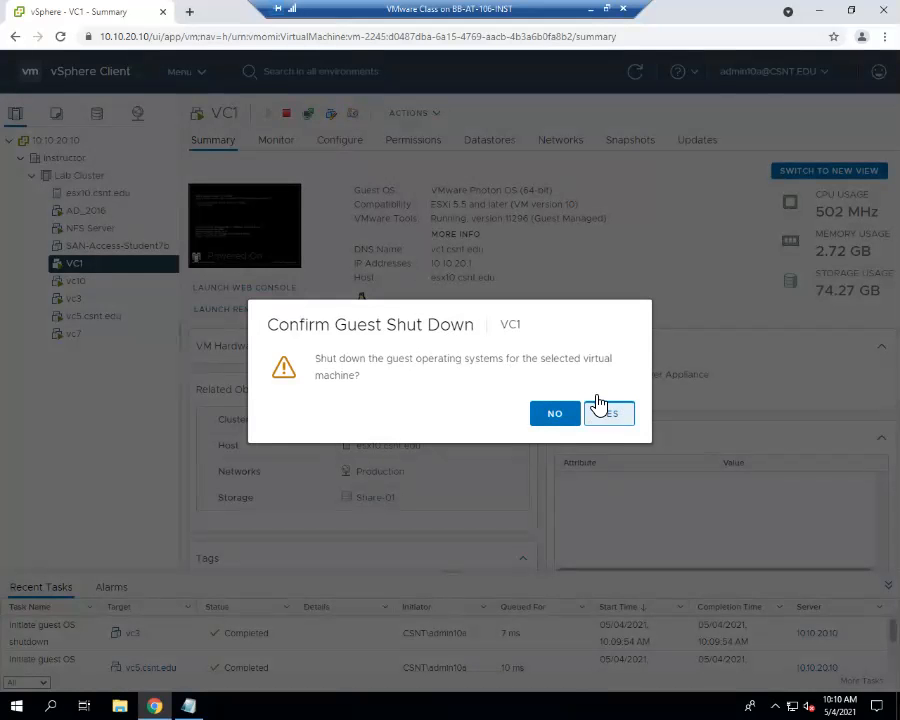
{"action": "left_click", "coordinate": [600, 410]}
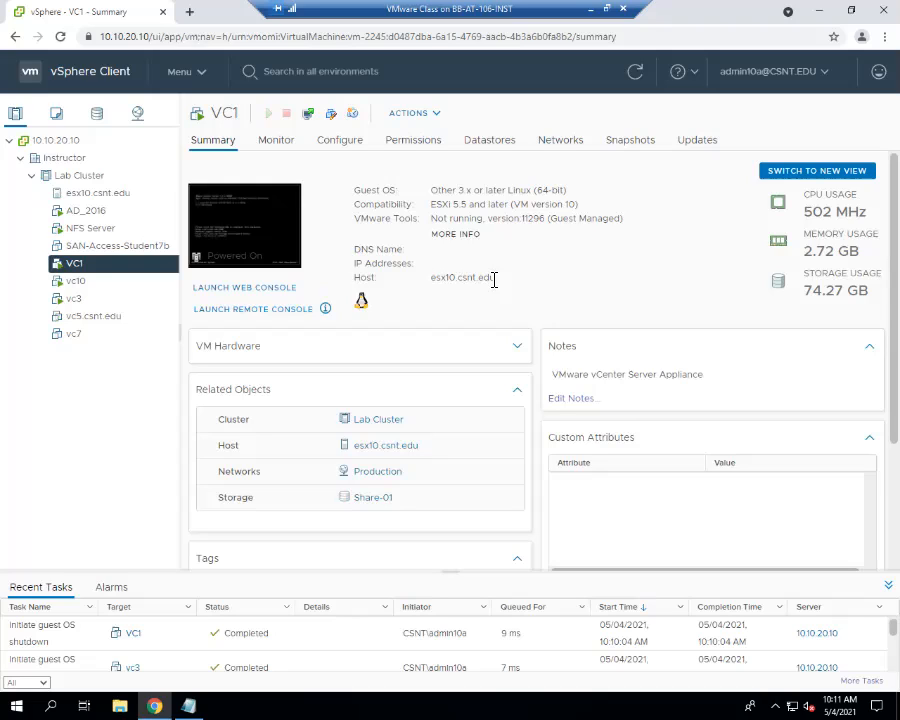
- Delete the vc7 virtual machine from disk and view the VMs remaining in Lab Cluster
{"action": "right_click", "coordinate": [78, 336]}
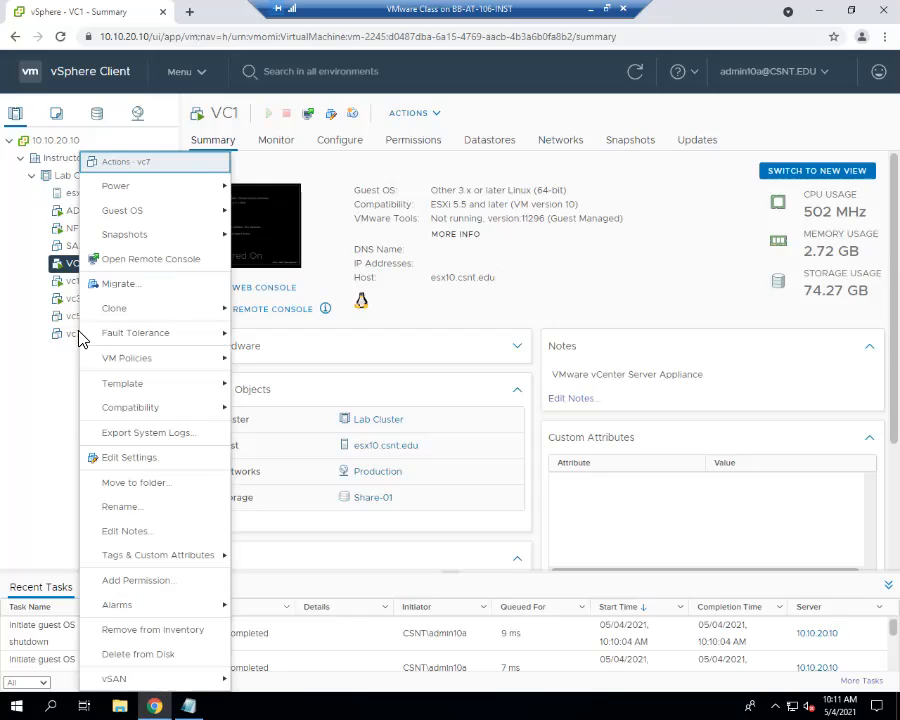
{"action": "right_click", "coordinate": [73, 344]}
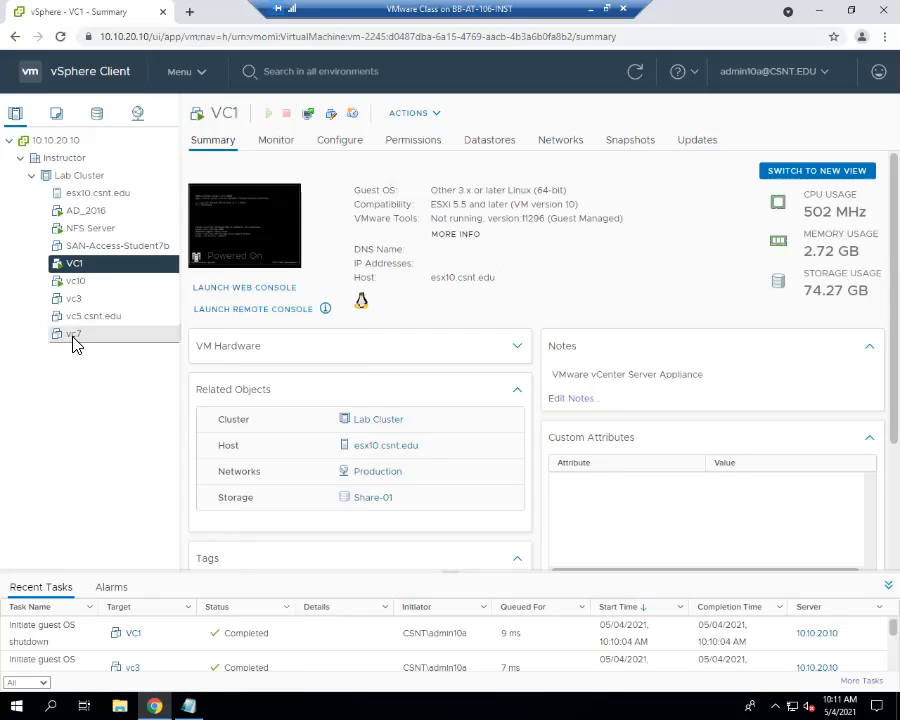
{"action": "key", "text": "Escape"}
{"action": "right_click", "coordinate": [73, 344]}
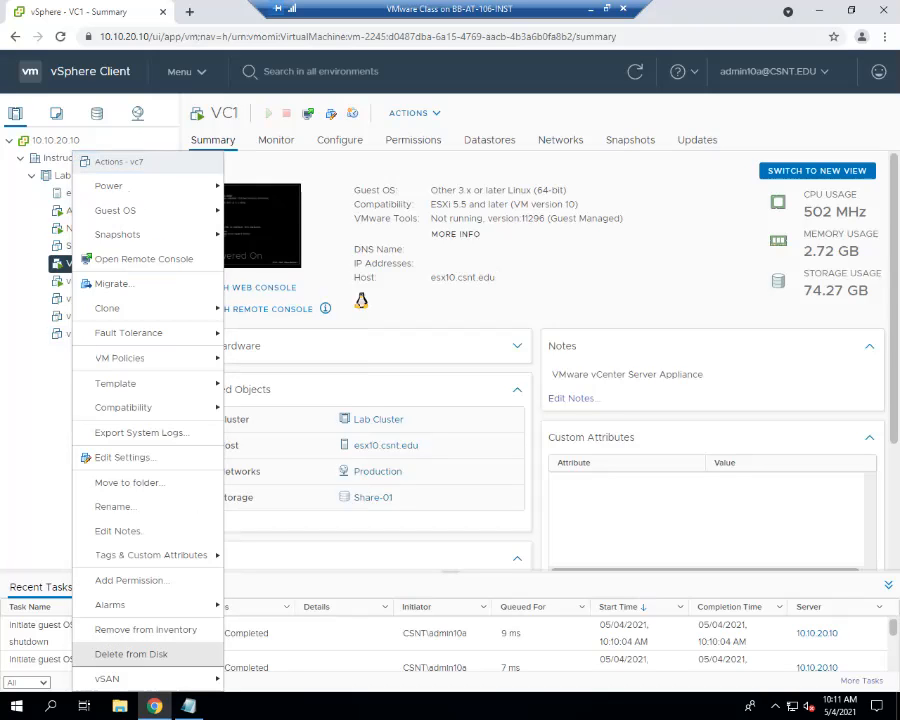
{"action": "left_click", "coordinate": [131, 654]}
{"action": "left_click", "coordinate": [604, 421]}
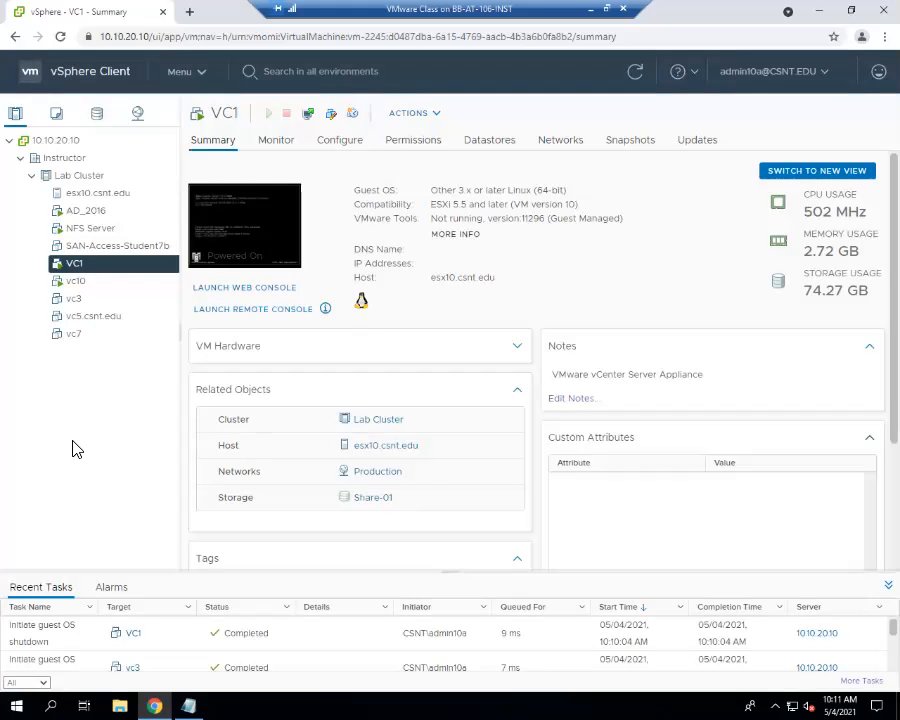
{"action": "left_click", "coordinate": [81, 344]}
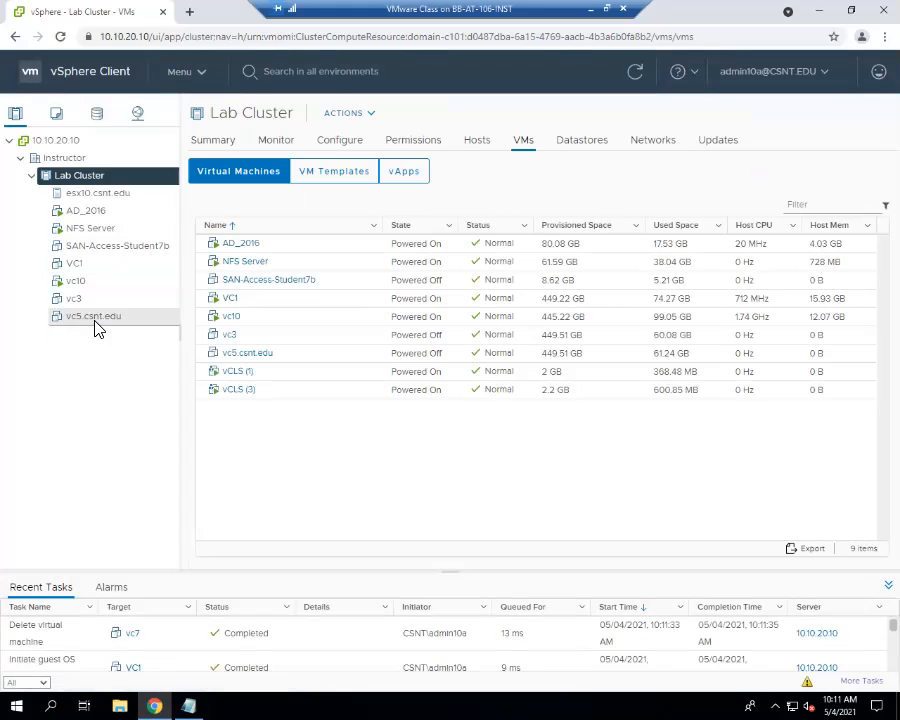
- Delete vc5.csnt.edu and vc3 from disk
{"action": "left_click", "coordinate": [96, 322]}
{"action": "right_click", "coordinate": [96, 324]}
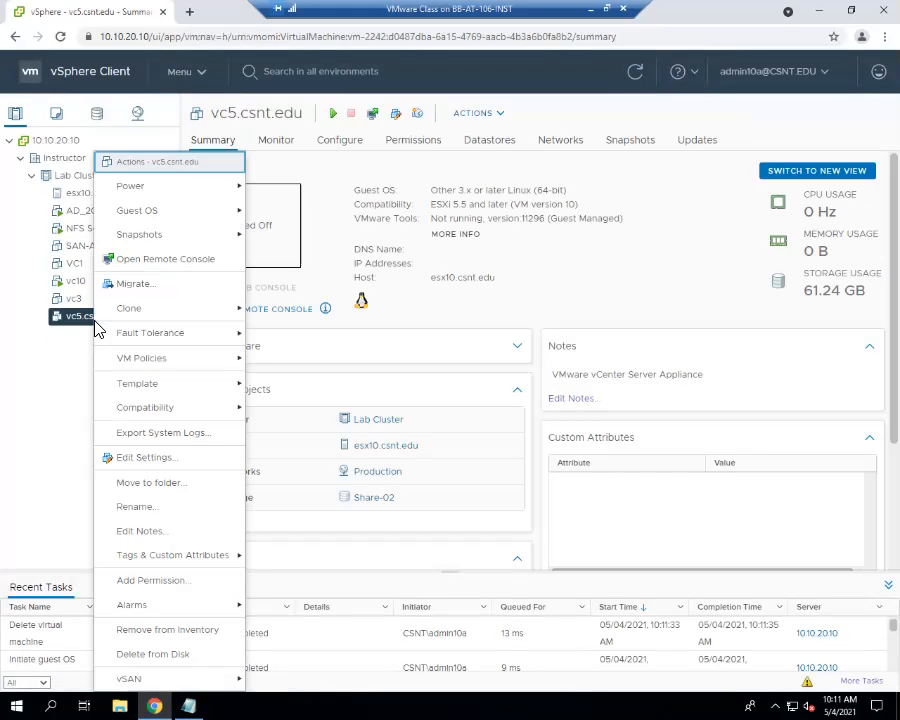
{"action": "left_click", "coordinate": [153, 654]}
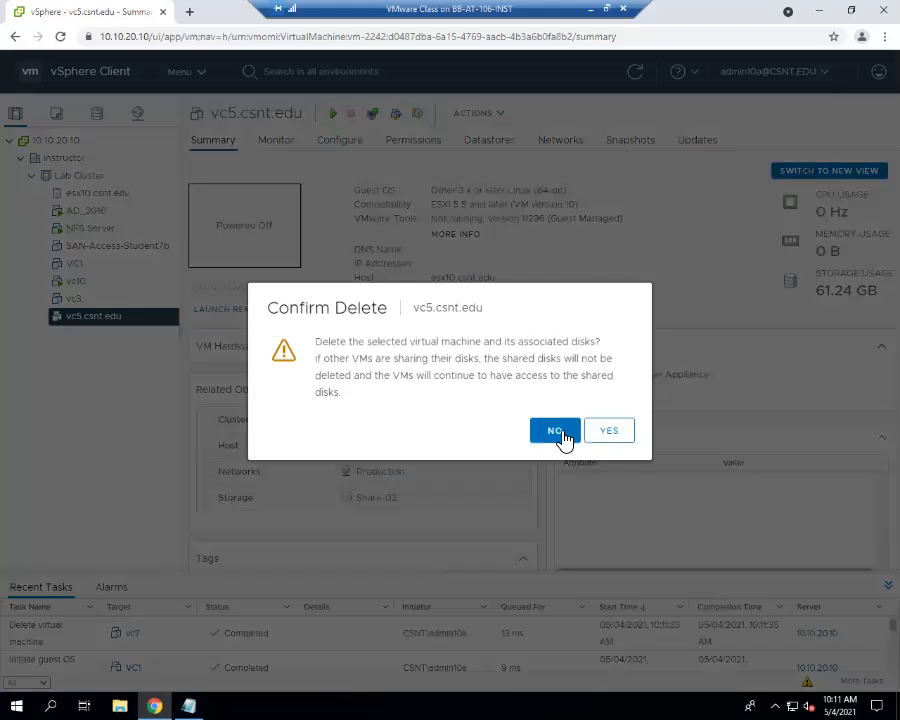
{"action": "left_click", "coordinate": [604, 428]}
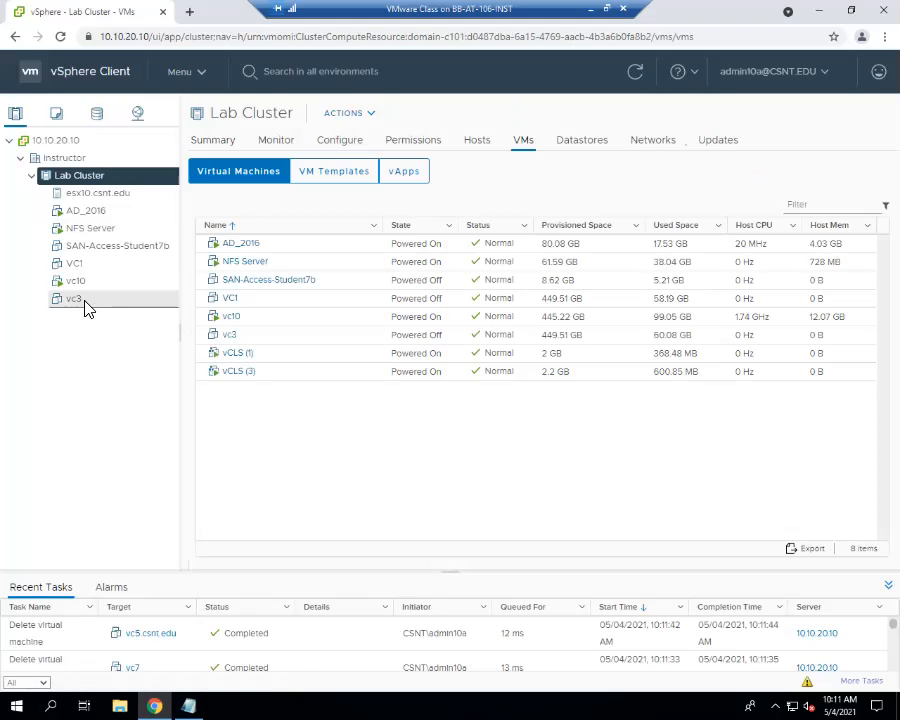
{"action": "left_click", "coordinate": [80, 299]}
{"action": "right_click", "coordinate": [88, 302]}
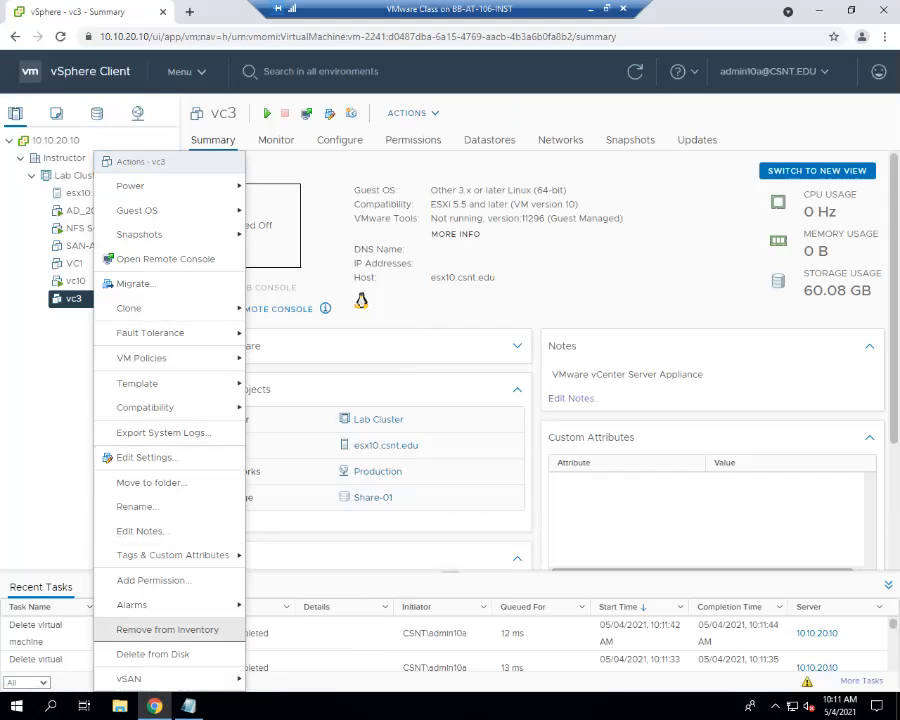
{"action": "left_click", "coordinate": [152, 654]}
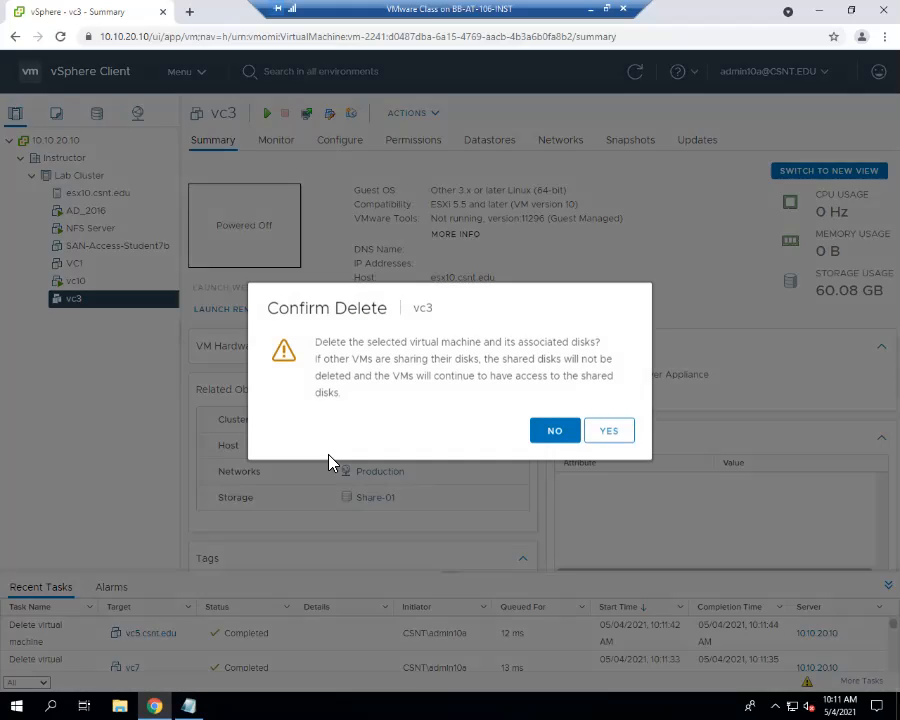
{"action": "left_click", "coordinate": [607, 432]}
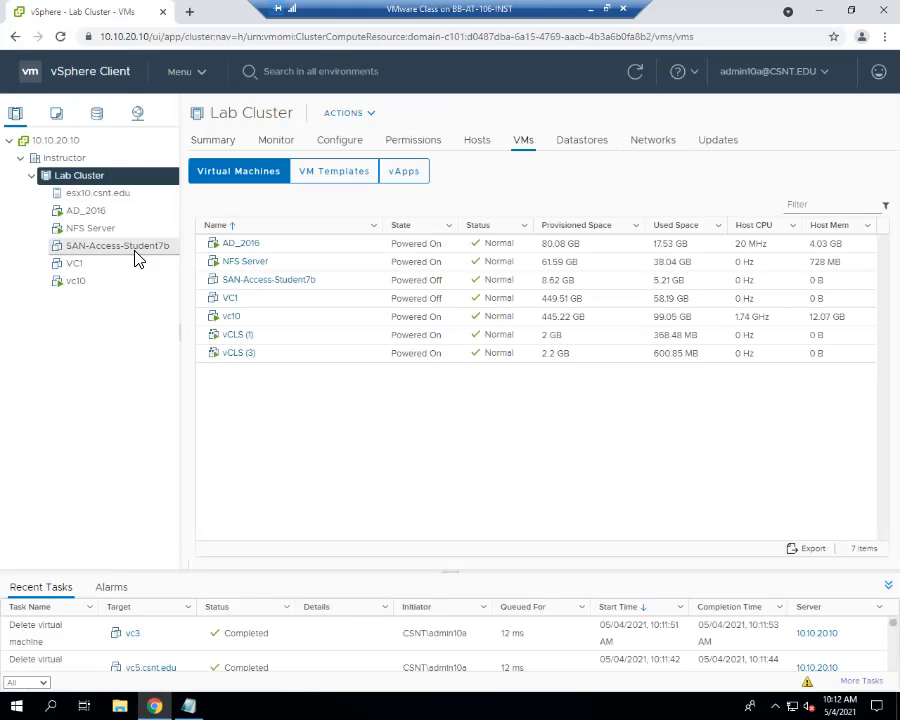
- Delete VC1 from disk, confirming with YES
{"action": "left_click", "coordinate": [108, 266]}
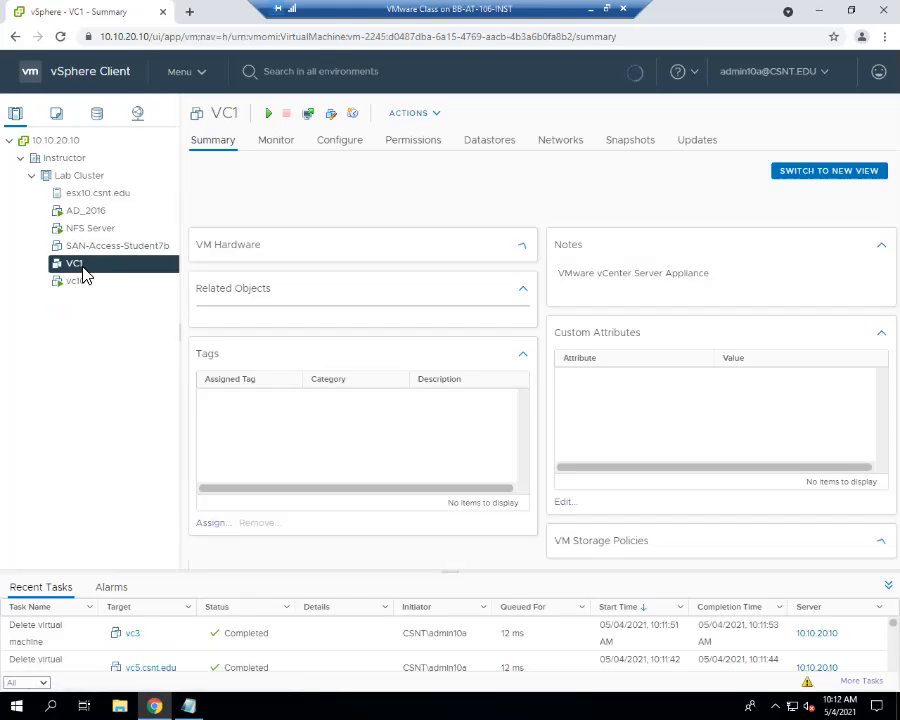
{"action": "right_click", "coordinate": [83, 264]}
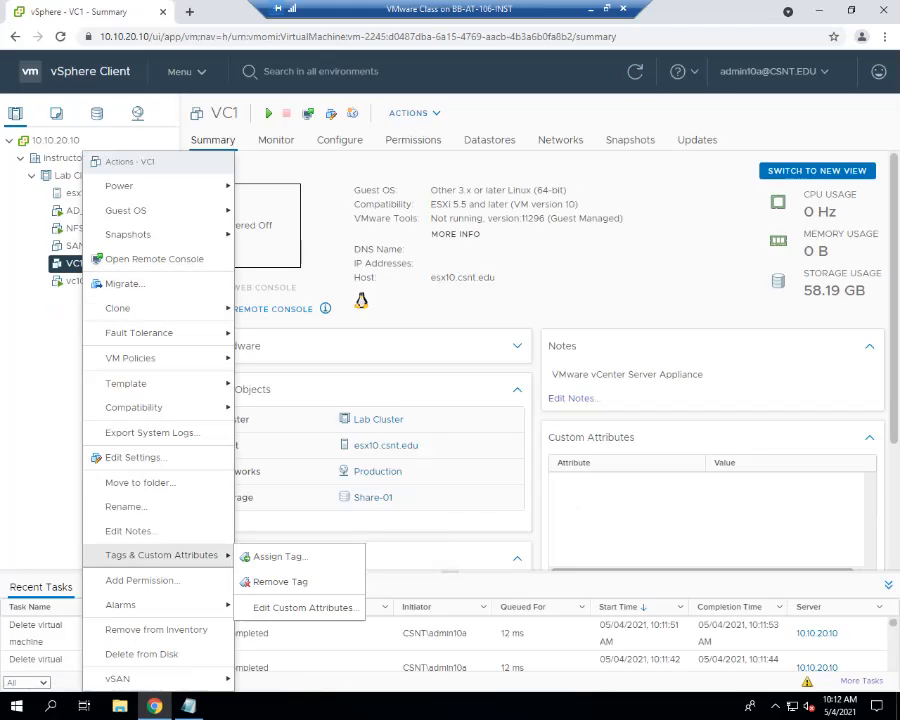
{"action": "left_click", "coordinate": [141, 654]}
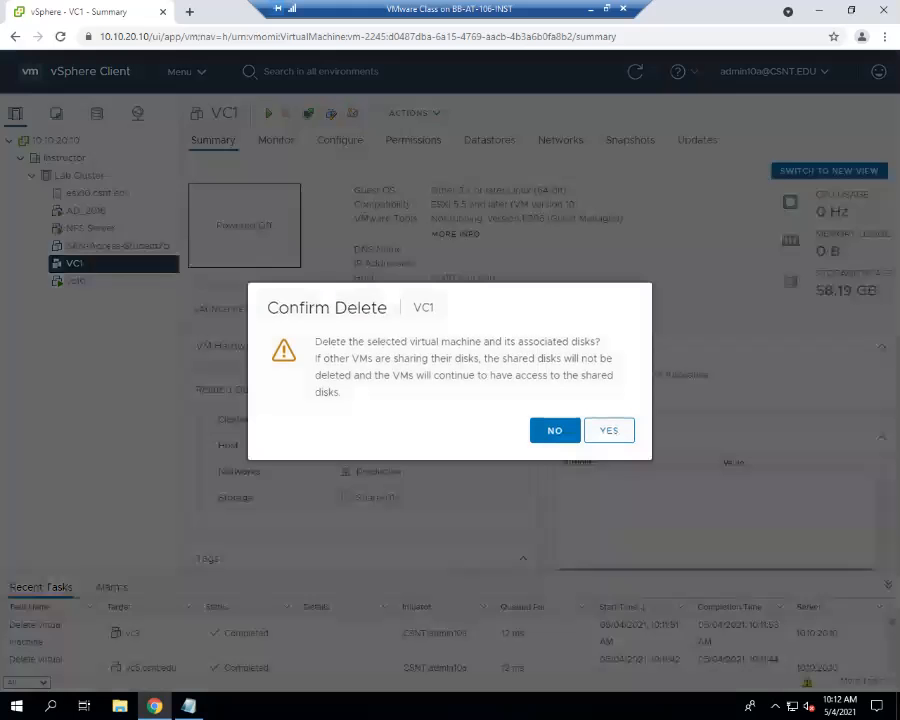
{"action": "left_click", "coordinate": [603, 429]}
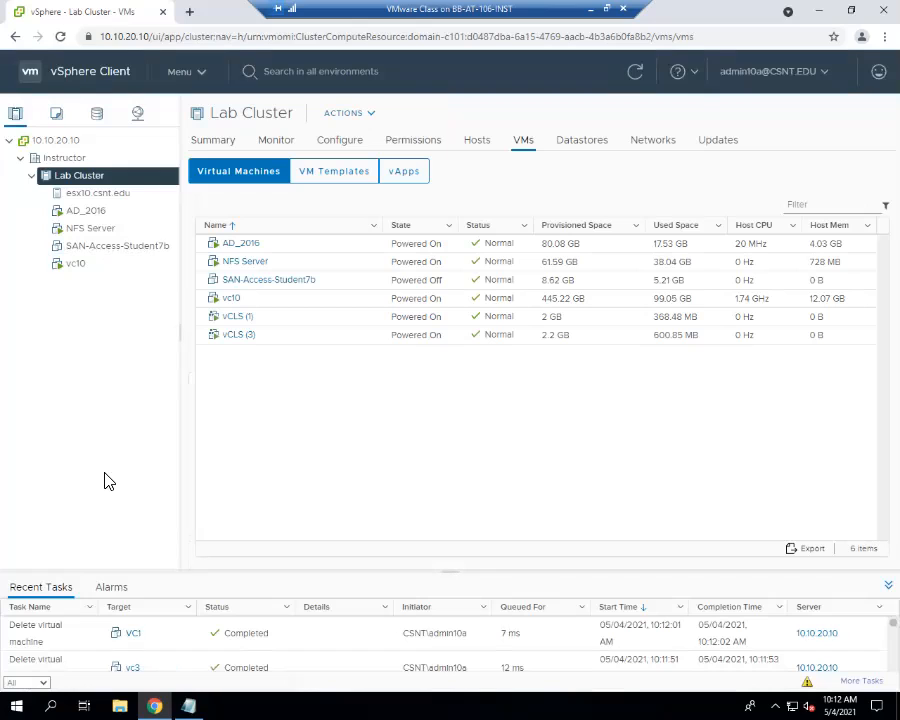
- In the datastores view, browse the files on Share-01, Share-02 and share-03
{"action": "left_click", "coordinate": [104, 125]}
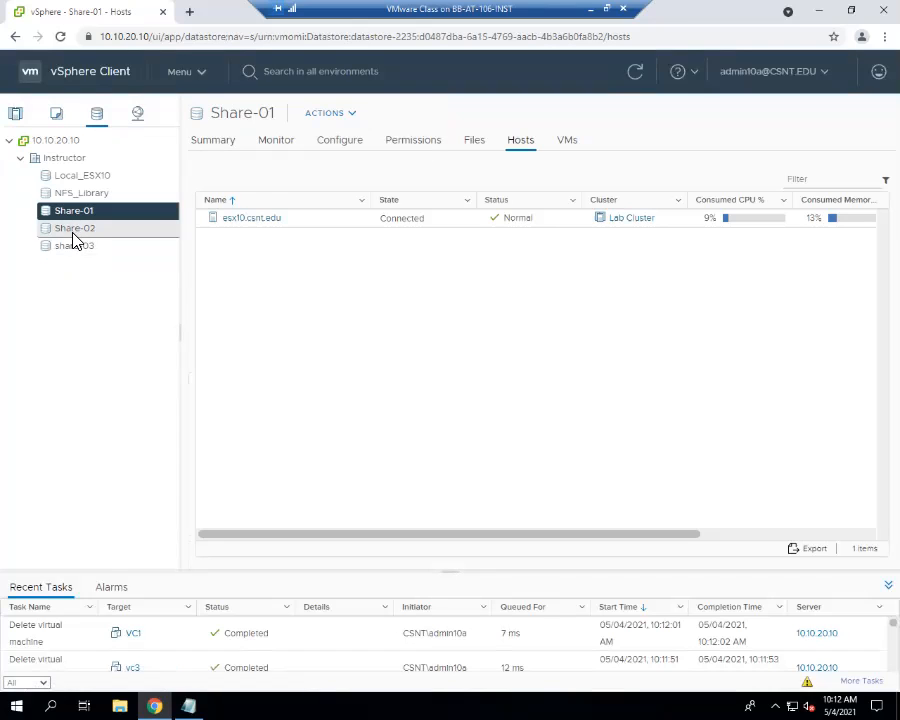
{"action": "left_click", "coordinate": [72, 227]}
{"action": "left_click", "coordinate": [73, 211]}
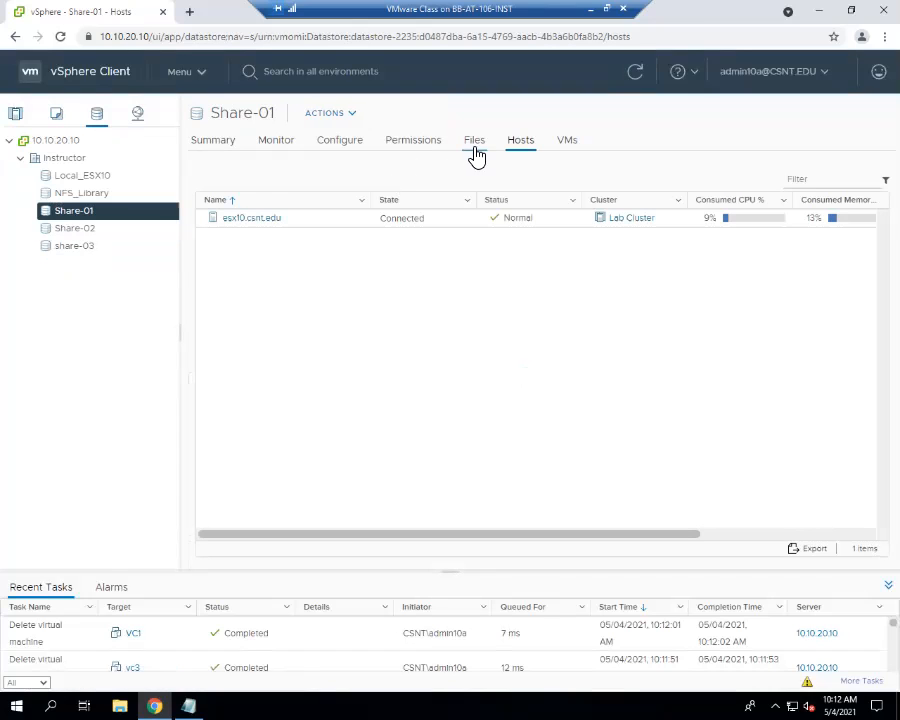
{"action": "left_click", "coordinate": [474, 140]}
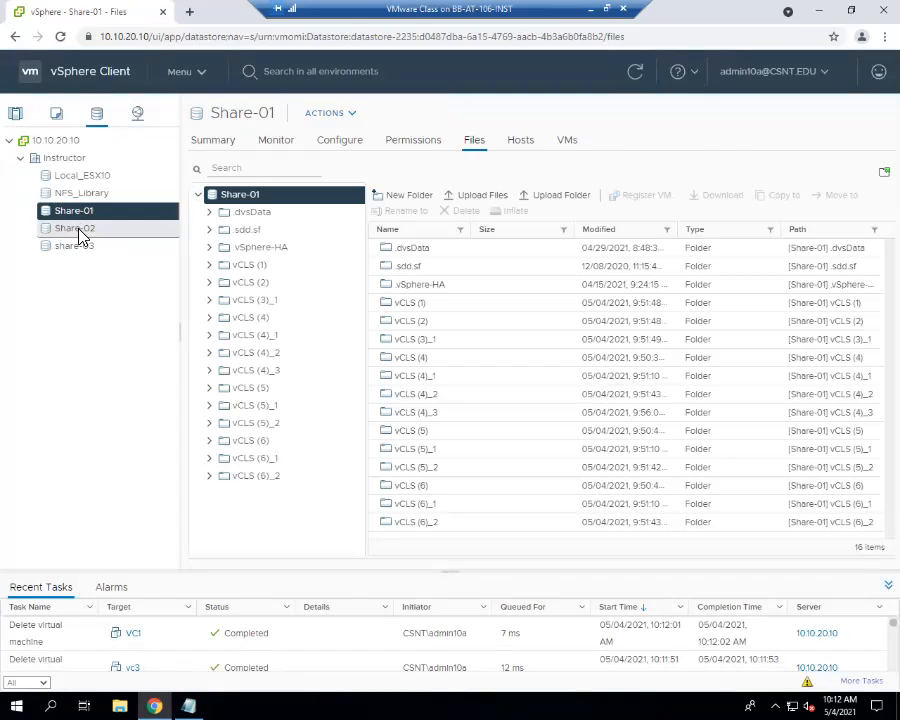
{"action": "left_click", "coordinate": [80, 232]}
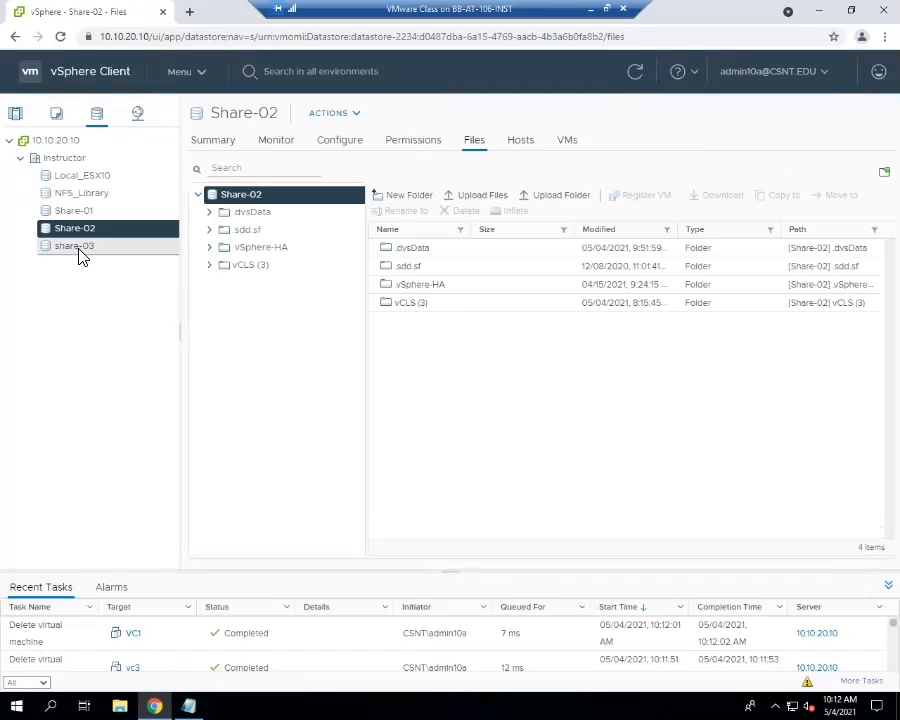
{"action": "left_click", "coordinate": [80, 250]}
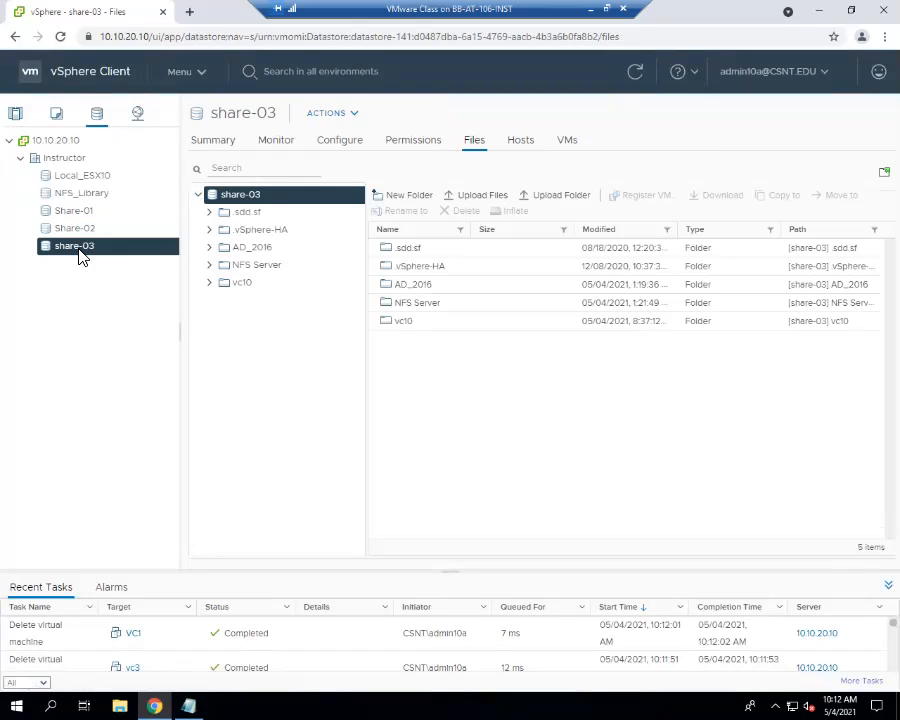
- Inspect Share-01's vCLS (6)_2, vCLS (6)_1 and vCLS (4)_3 folders, then Local_ESX10's files
{"action": "left_click", "coordinate": [80, 214]}
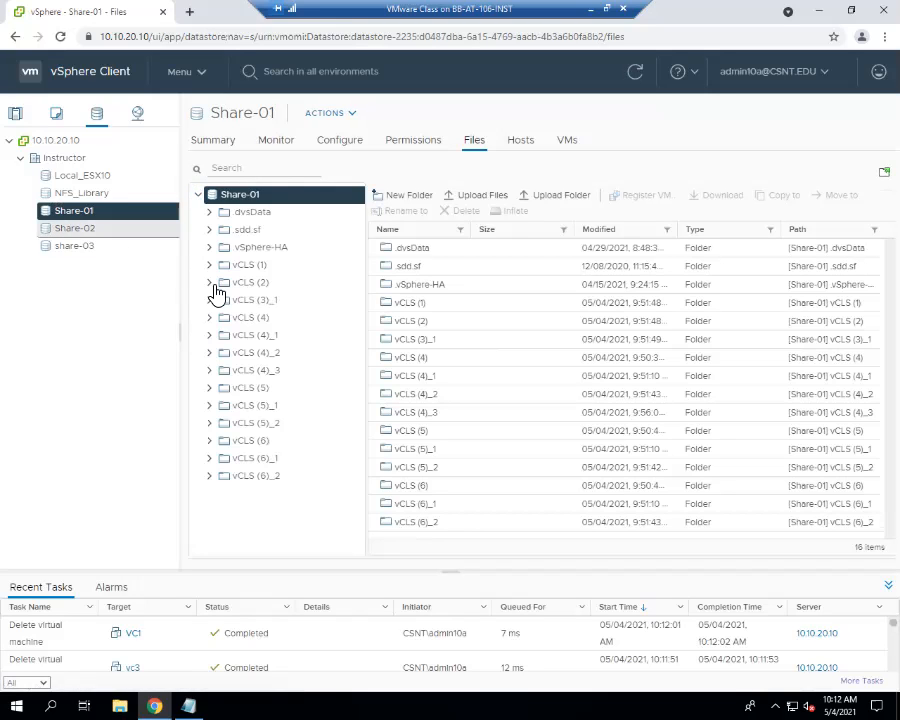
{"action": "left_click", "coordinate": [256, 476]}
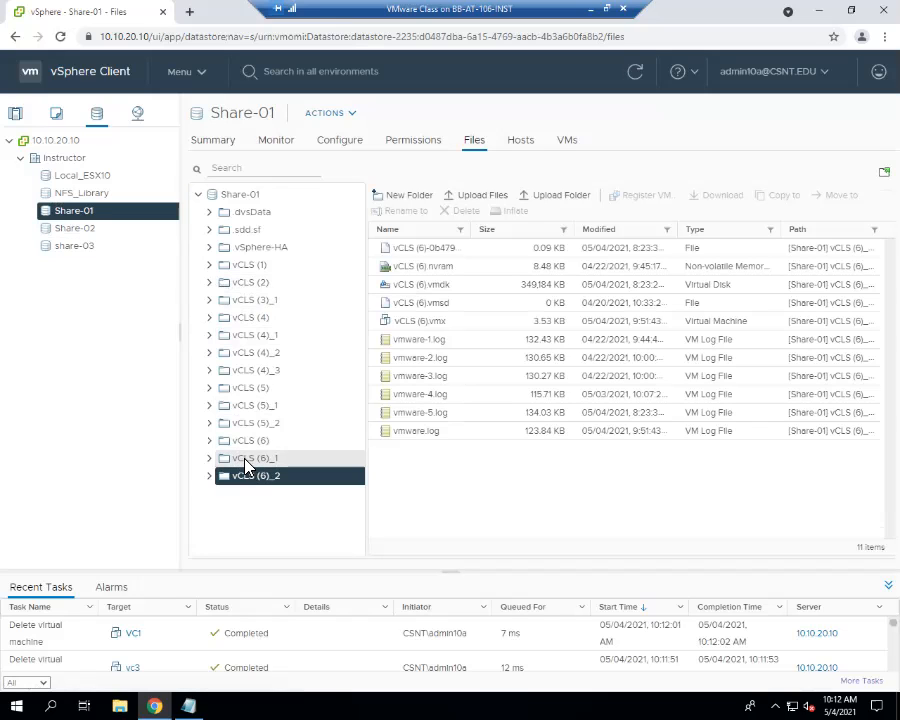
{"action": "left_click", "coordinate": [244, 458]}
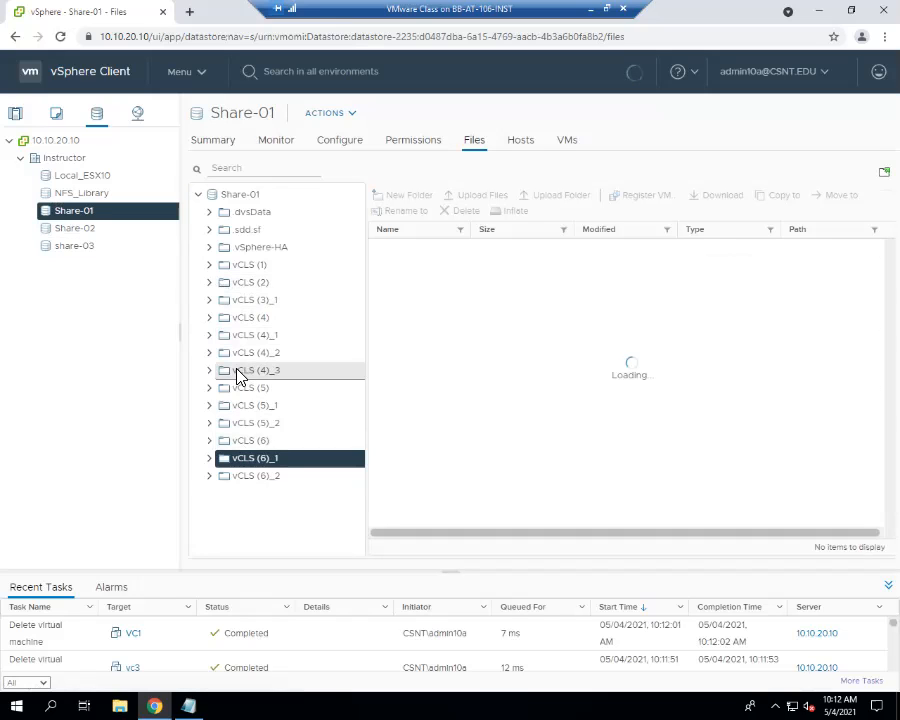
{"action": "left_click", "coordinate": [240, 372]}
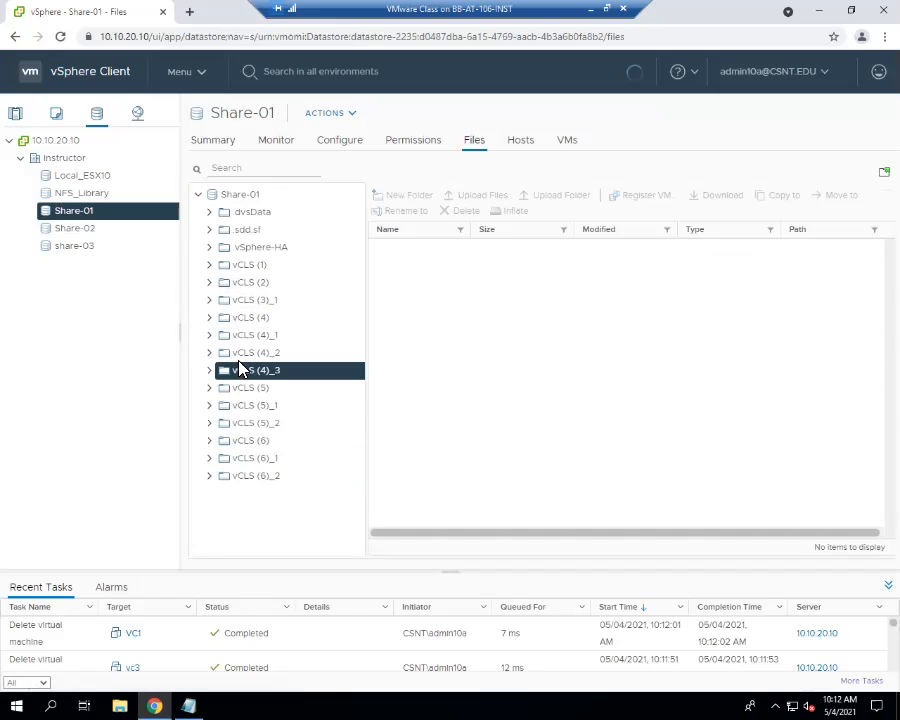
{"action": "left_click", "coordinate": [78, 178]}
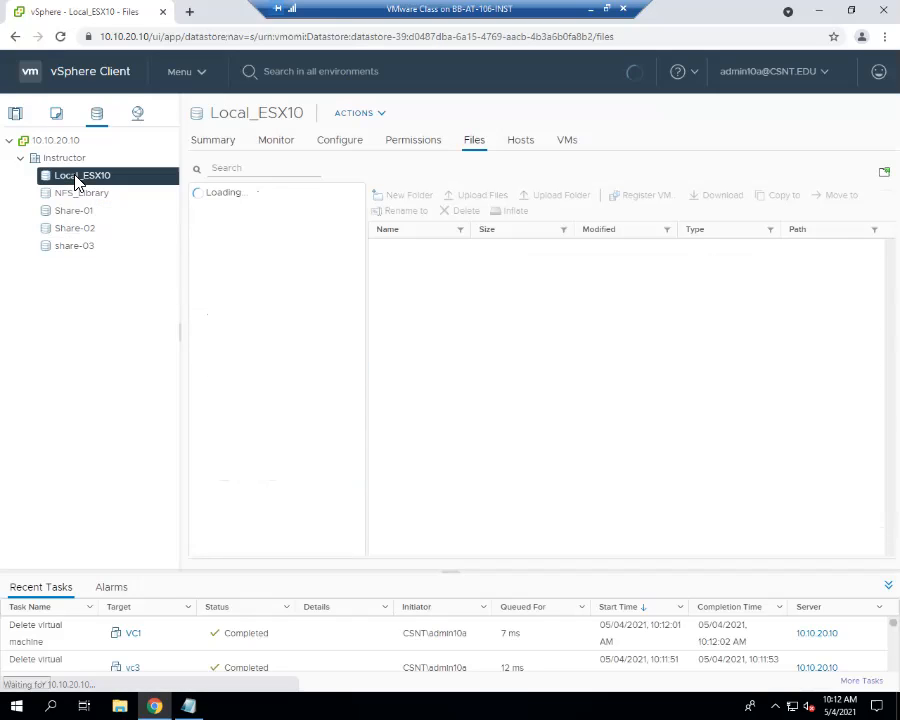
{"action": "left_click", "coordinate": [58, 115]}
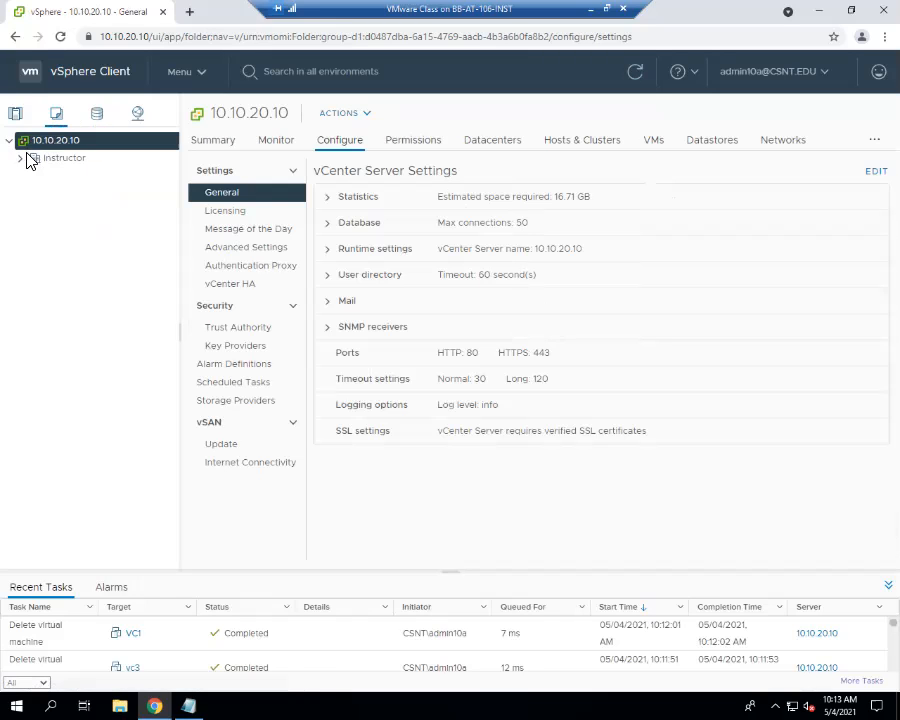
- Expand Instructor and review the vCLS, SERVERS and Discovered virtual machine folders' VMs
{"action": "left_click", "coordinate": [21, 159]}
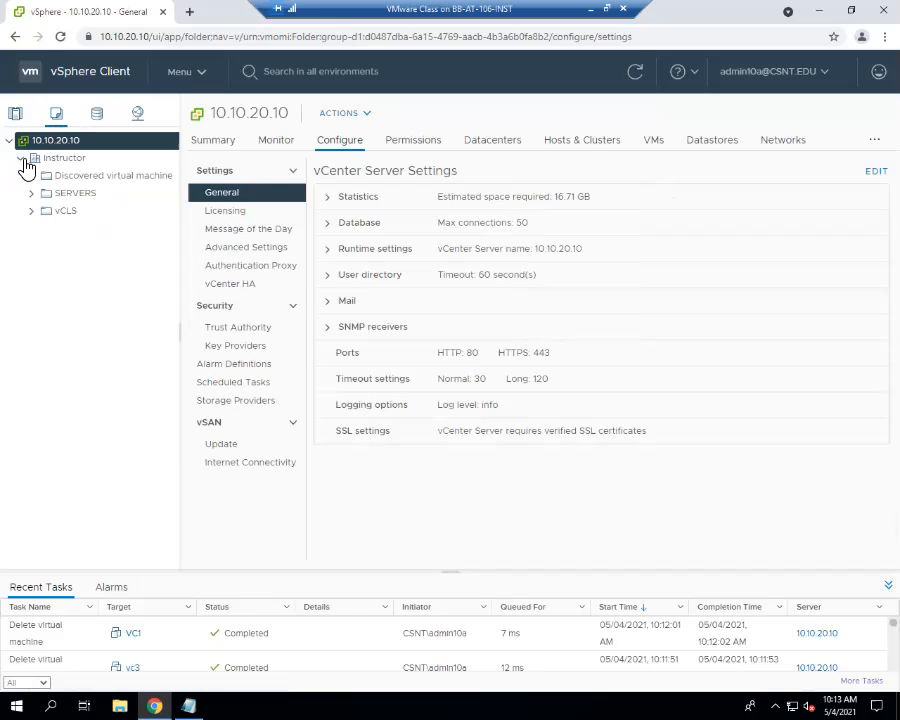
{"action": "left_click", "coordinate": [40, 215]}
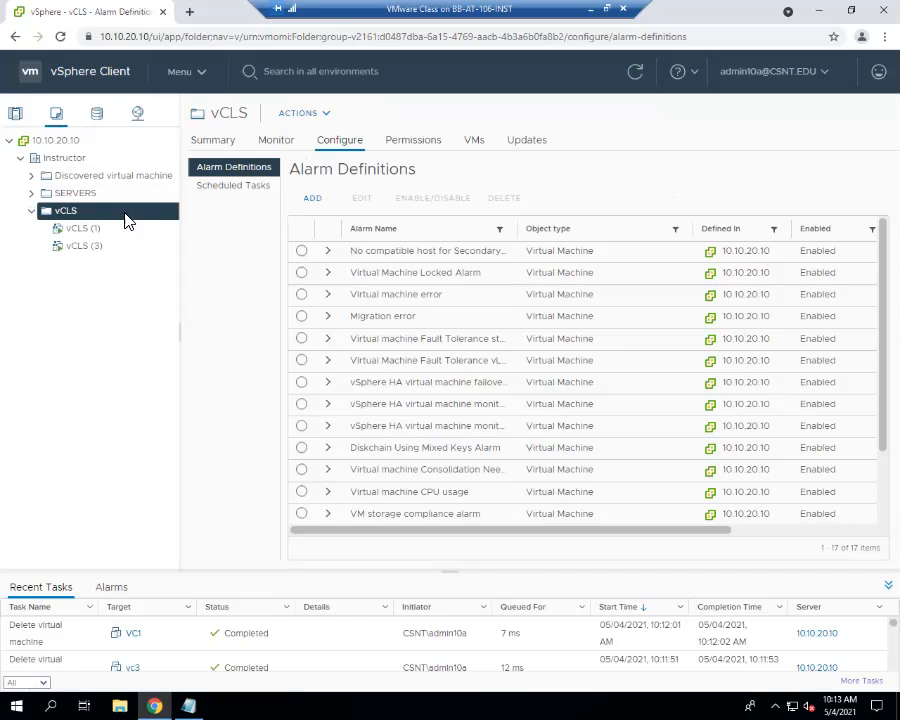
{"action": "left_click", "coordinate": [90, 193]}
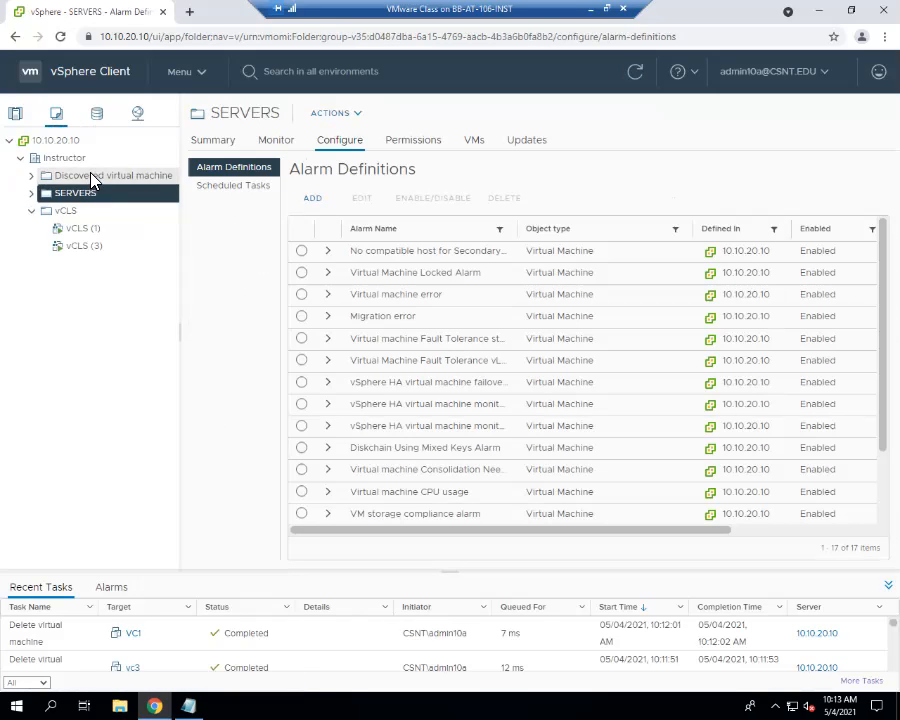
{"action": "left_click", "coordinate": [89, 177]}
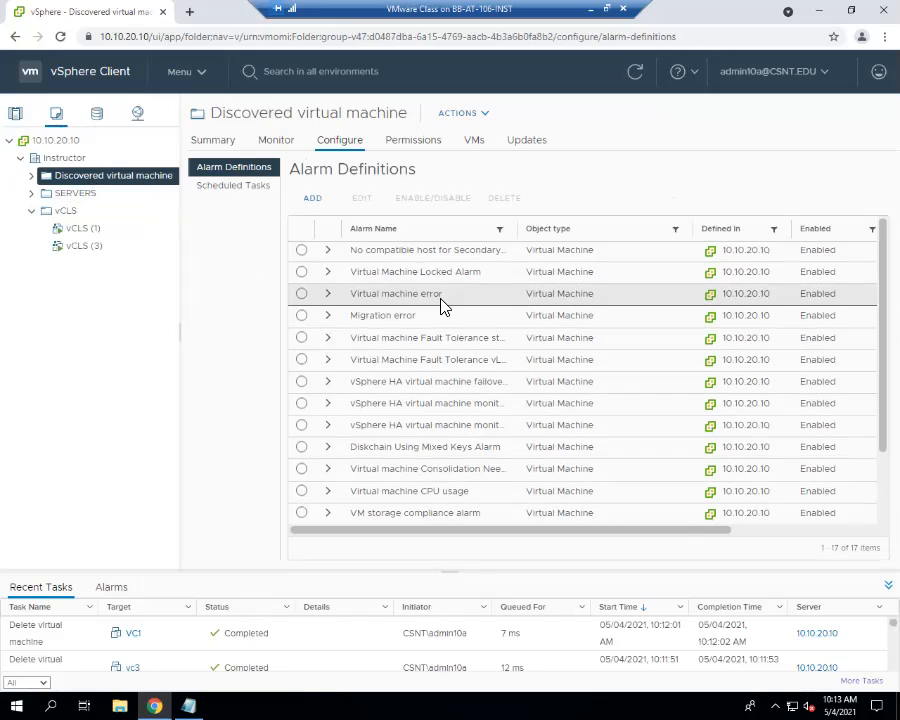
{"action": "scroll", "coordinate": [440, 300], "scroll_direction": "down", "scroll_amount": 1}
{"action": "scroll", "coordinate": [440, 300], "scroll_direction": "up", "scroll_amount": 1}
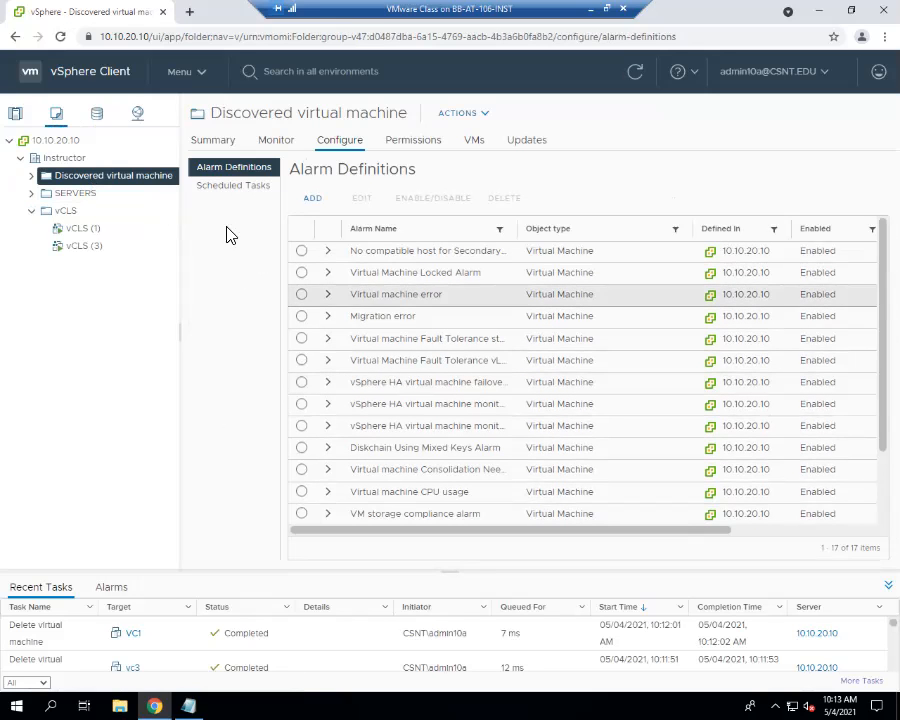
{"action": "left_click", "coordinate": [34, 195]}
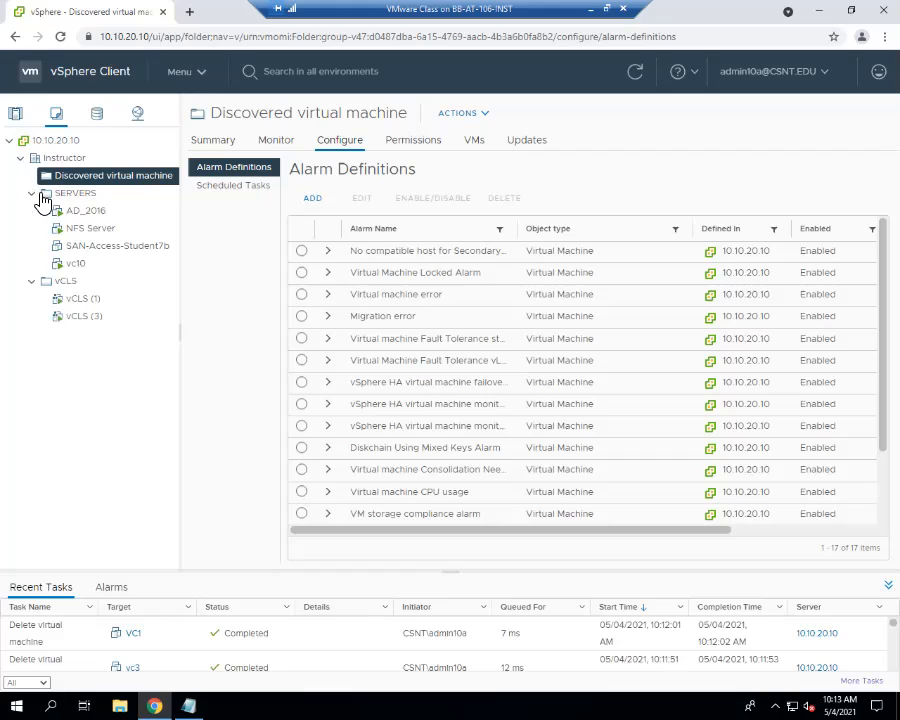
{"action": "left_click", "coordinate": [74, 284]}
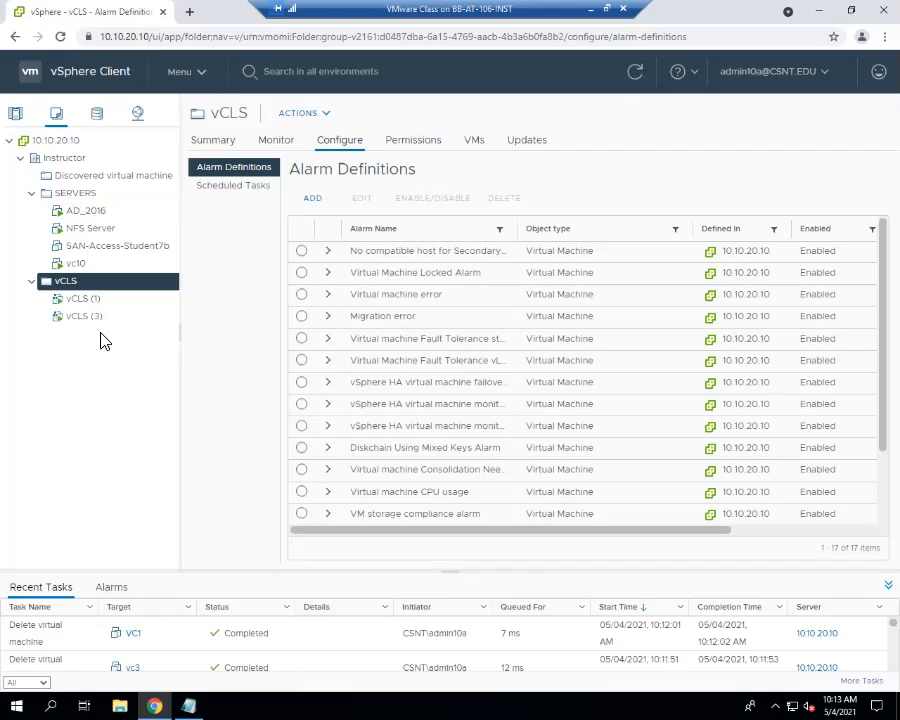